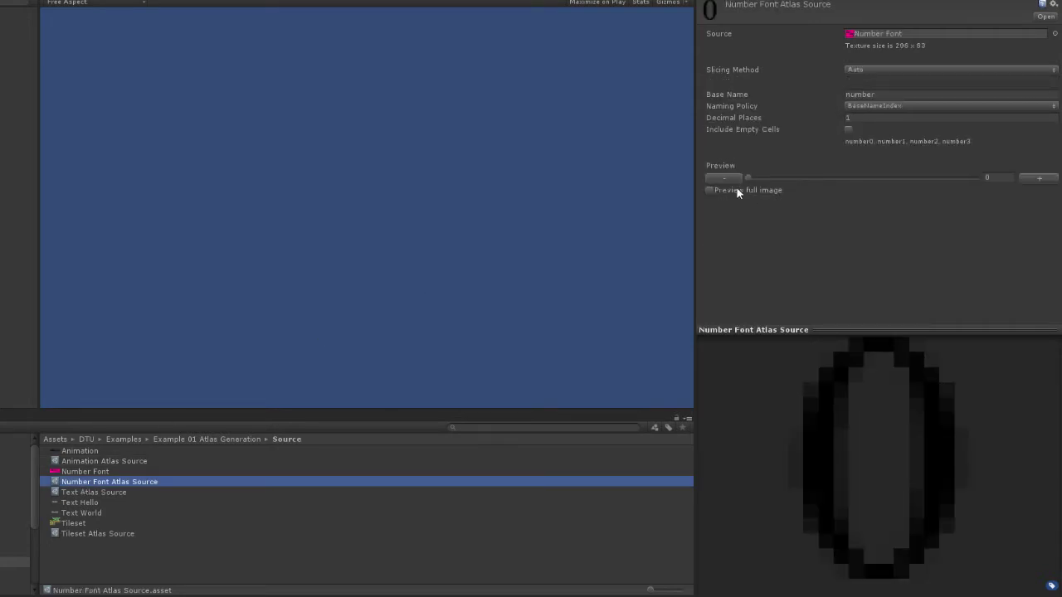
- Preview the full image of the Number Font Atlas Source and return to the single-glyph preview
click(710, 190)
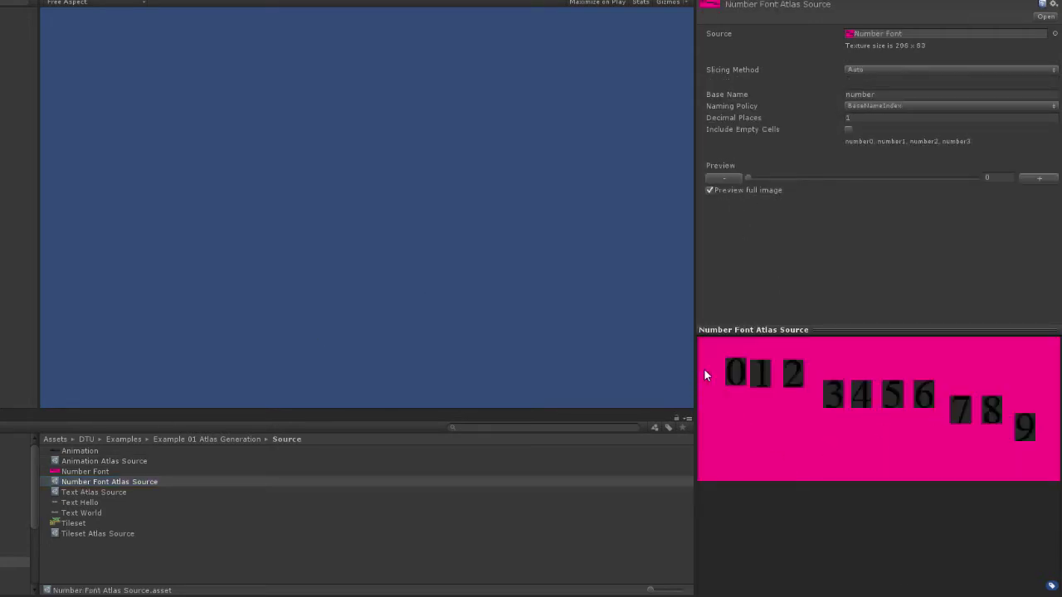
click(722, 191)
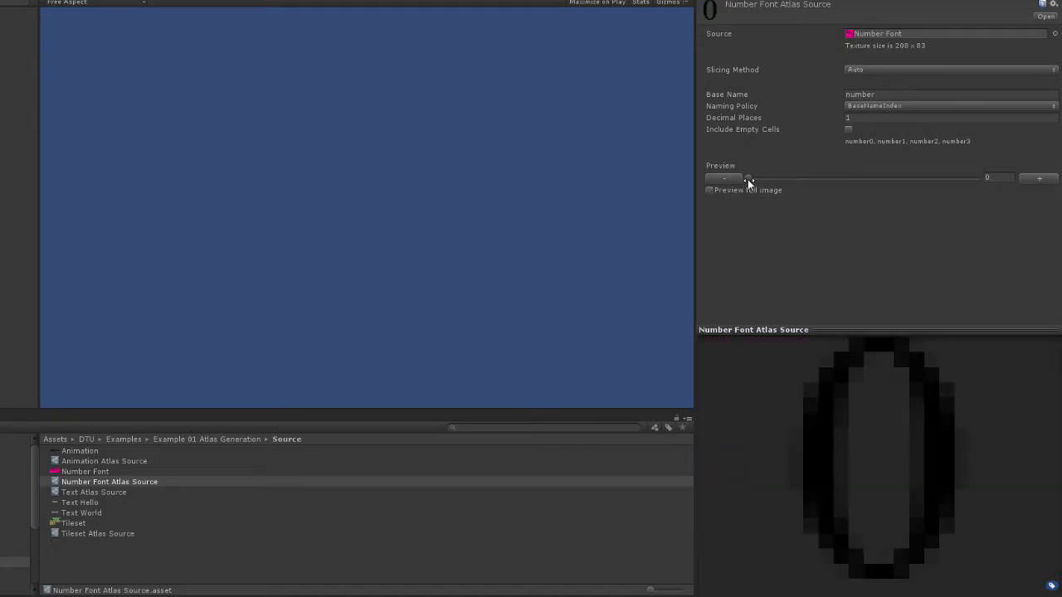
mouse_move(749, 179)
mouse_down()
mouse_move(932, 177)
mouse_move(742, 181)
mouse_up()
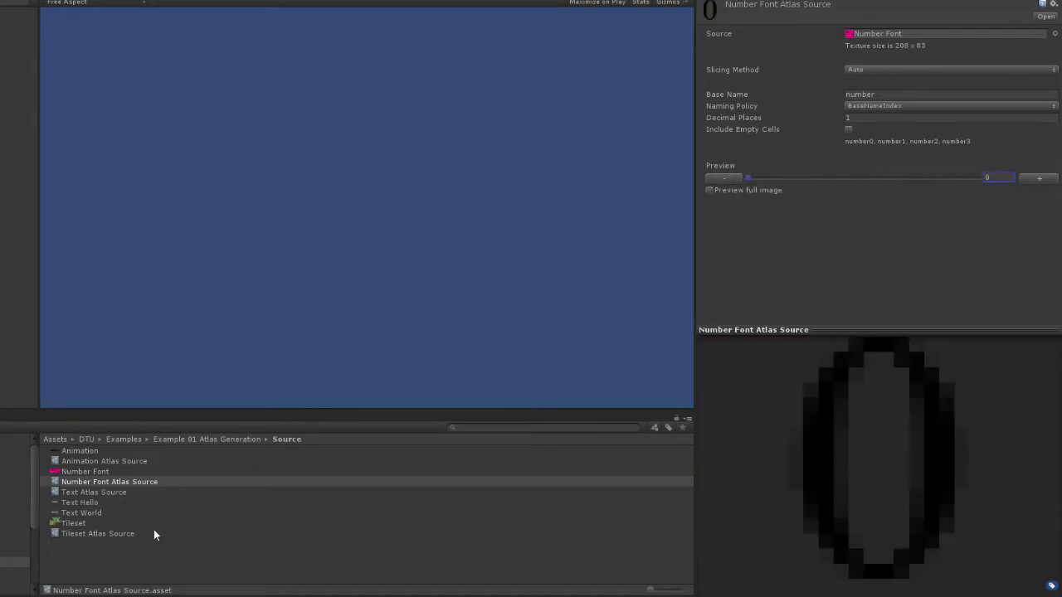
- Inspect the Text Atlas Source's sources, and preview the Tileset Atlas Source as a full image and as single cells
click(94, 492)
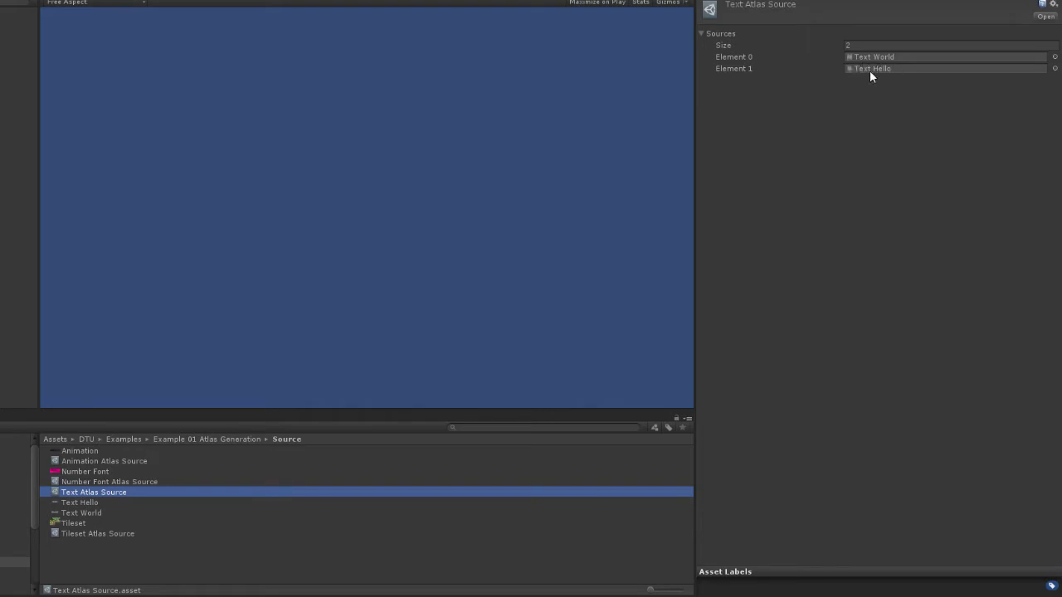
click(97, 535)
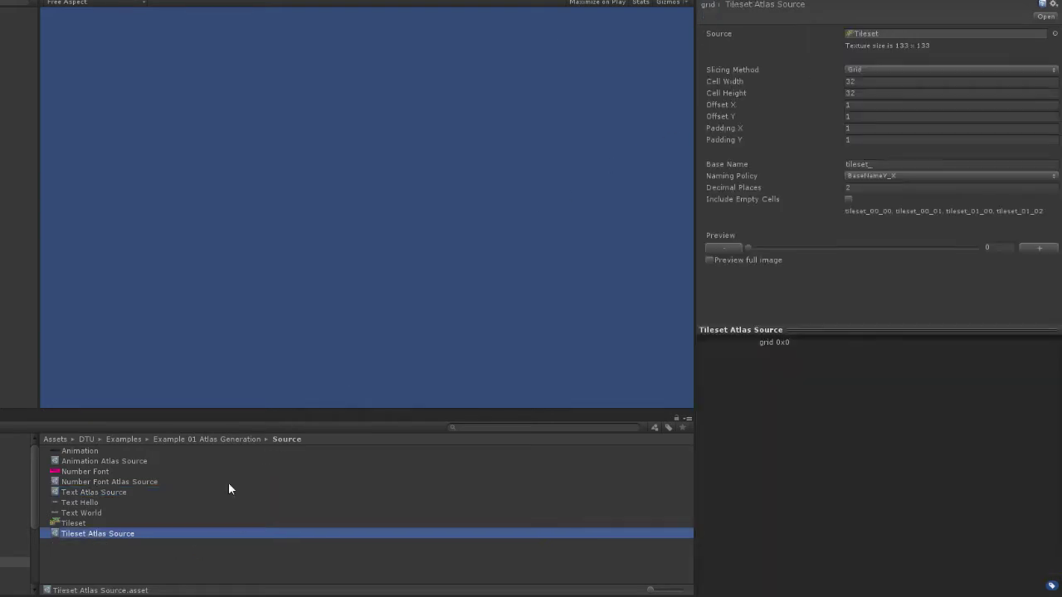
click(710, 261)
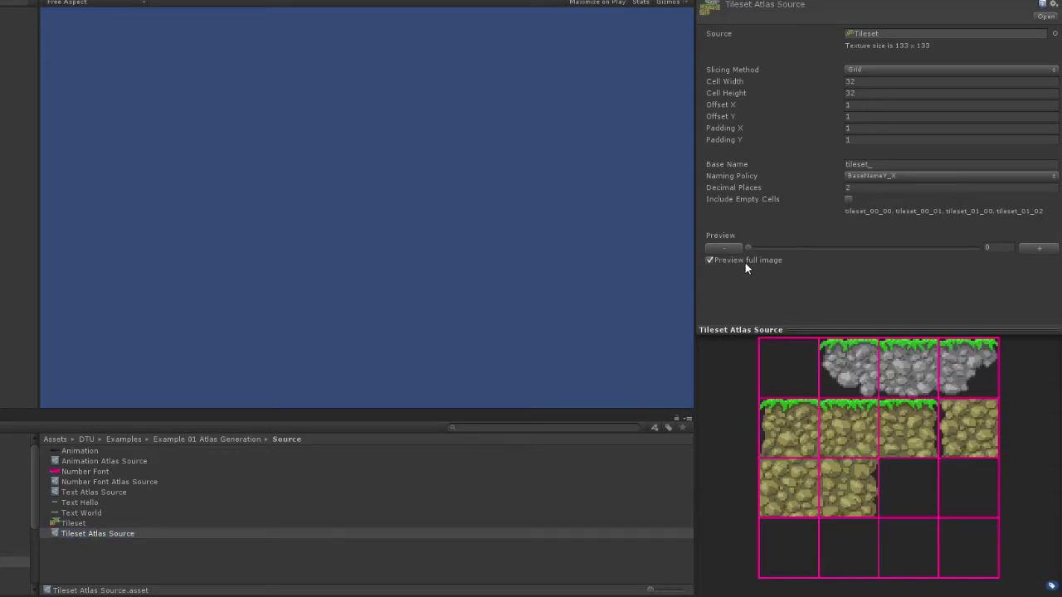
click(744, 262)
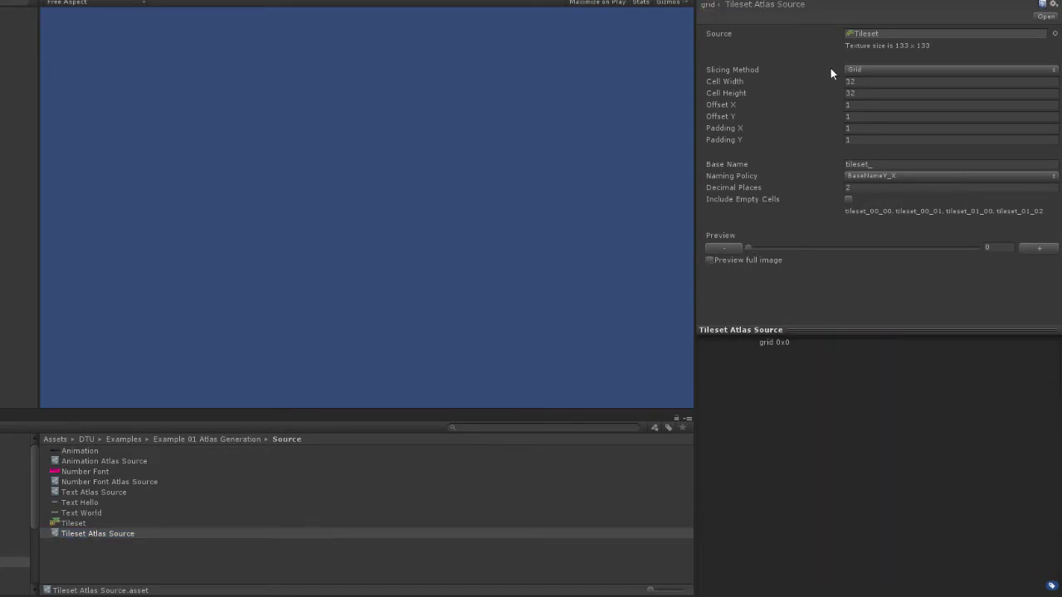
drag(749, 249, 616, 288)
- Generate the atlas from the Atlas asset in Example 01 Atlas Generation, and view its output texture and Texture Packer definition
click(17, 552)
click(346, 481)
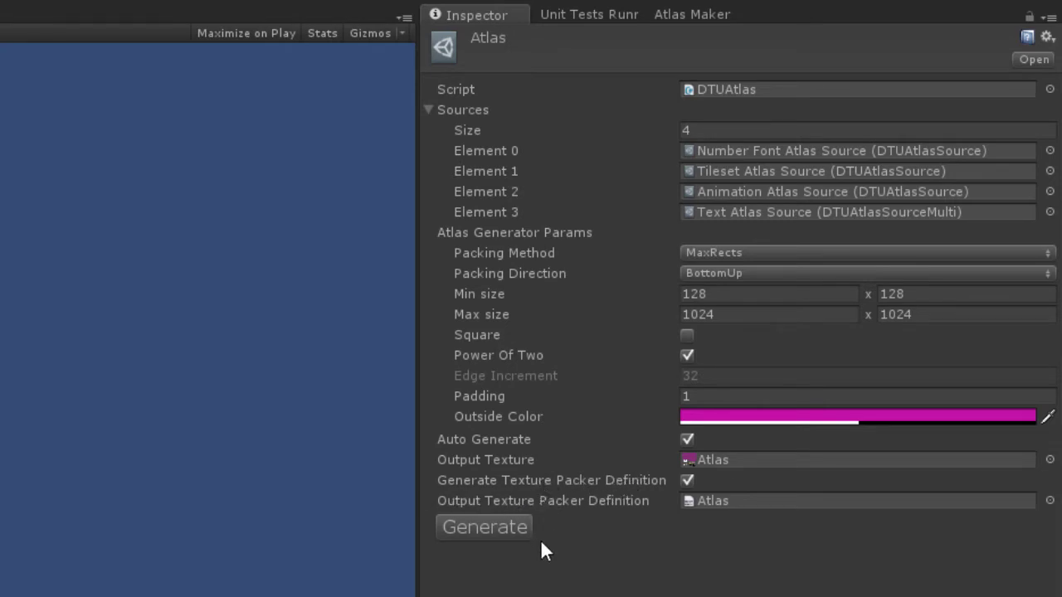
click(483, 530)
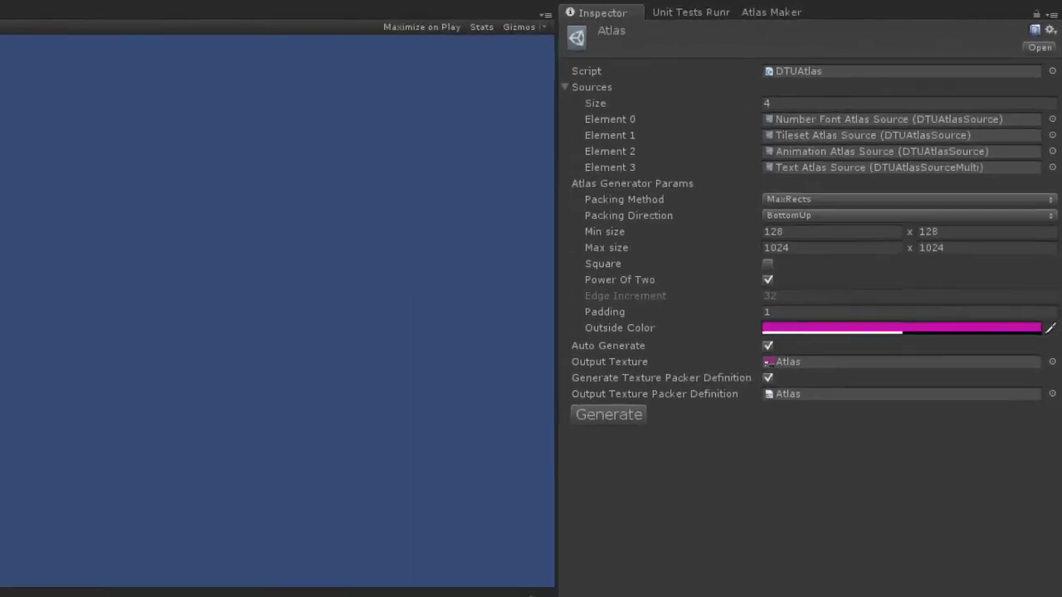
click(71, 481)
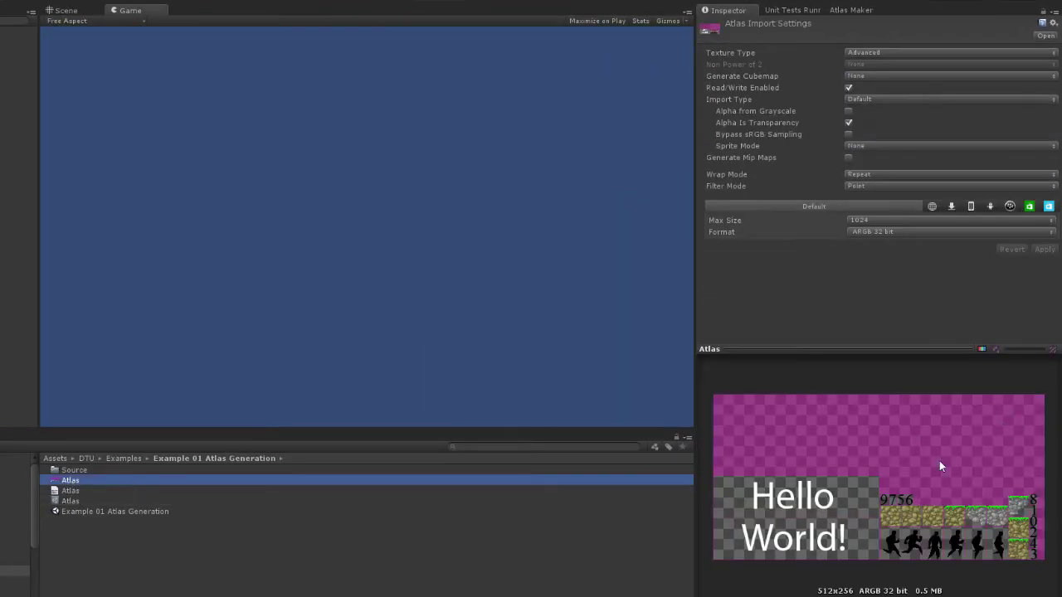
click(71, 491)
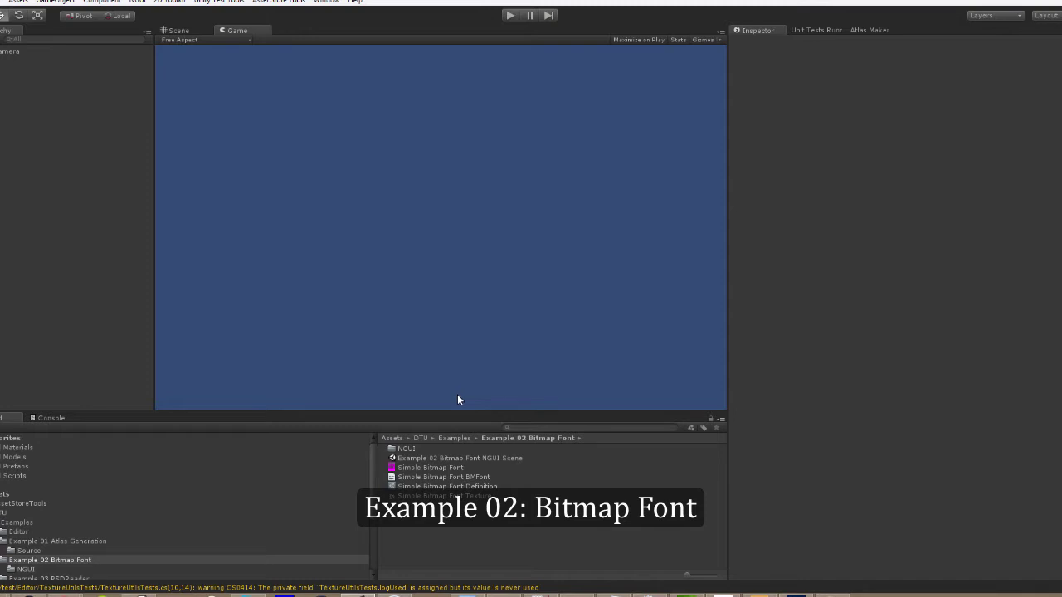
- Generate the font from Simple Bitmap Font Definition in Example 02, and review its output texture and BMFont file
click(448, 467)
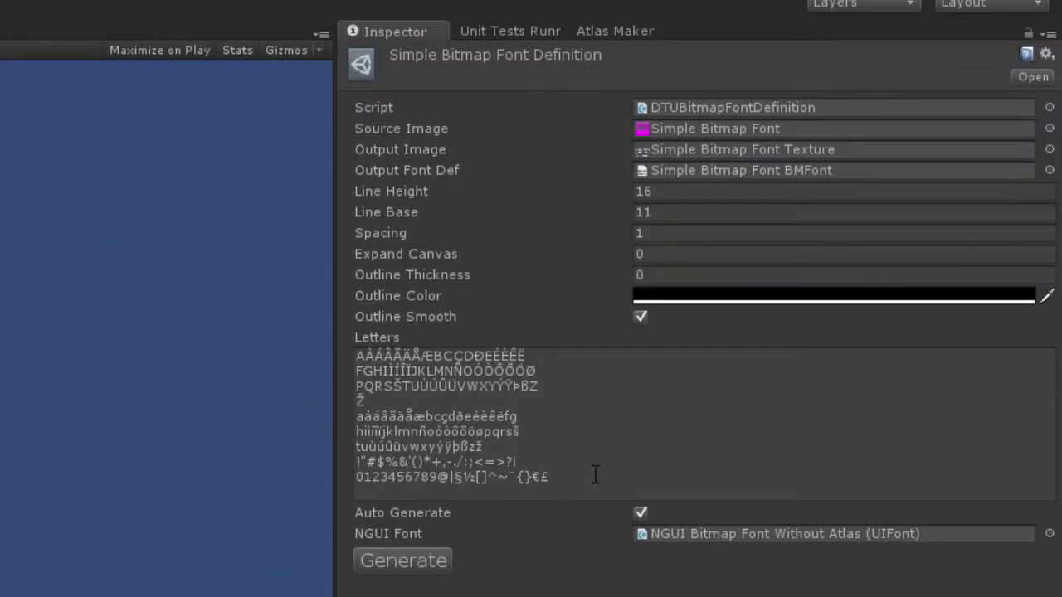
click(424, 566)
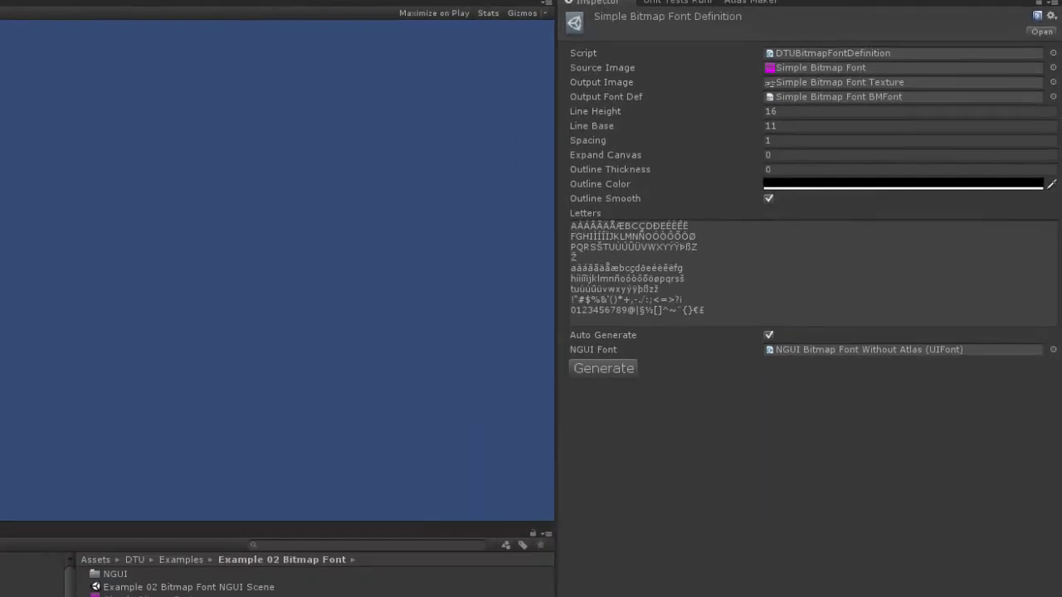
click(275, 525)
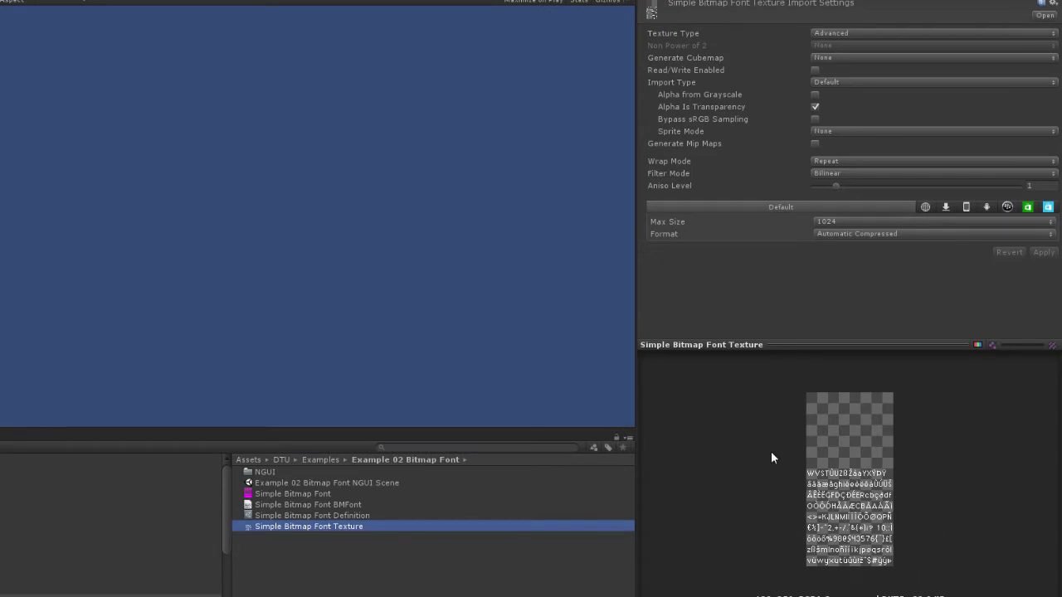
click(305, 506)
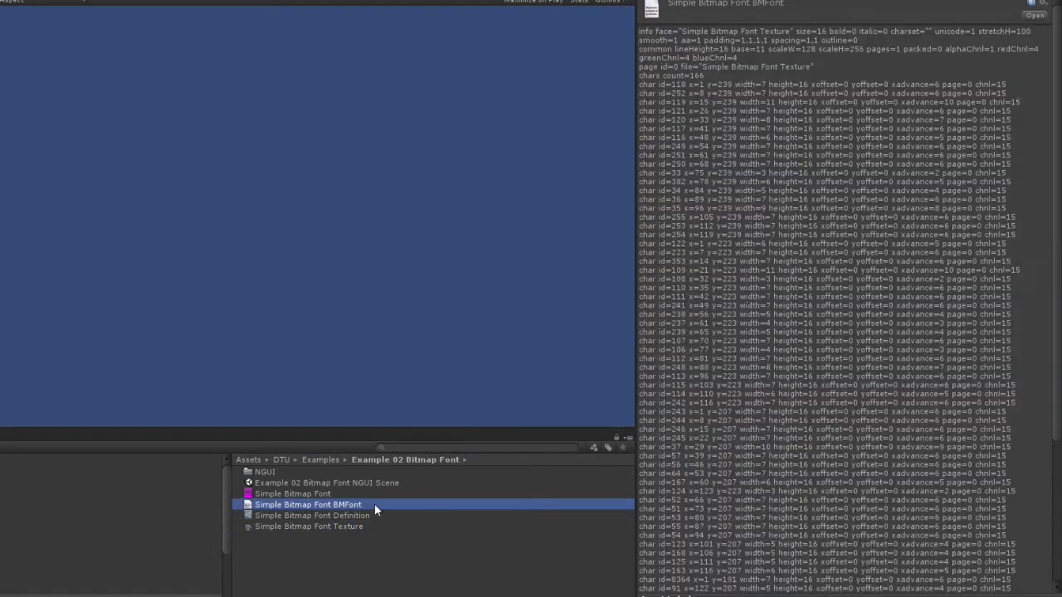
scroll(871, 349, down, 5)
scroll(868, 351, up, 5)
- Inspect the NGUI Bitmap Font Without Atlas prefab in Example 02's NGUI folder
click(376, 472)
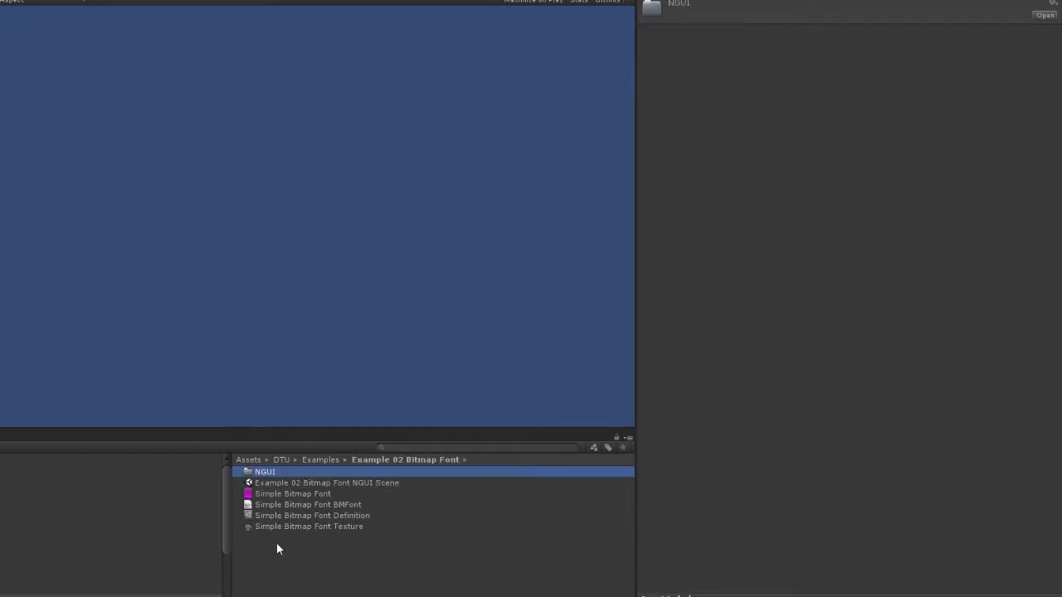
double_click(276, 473)
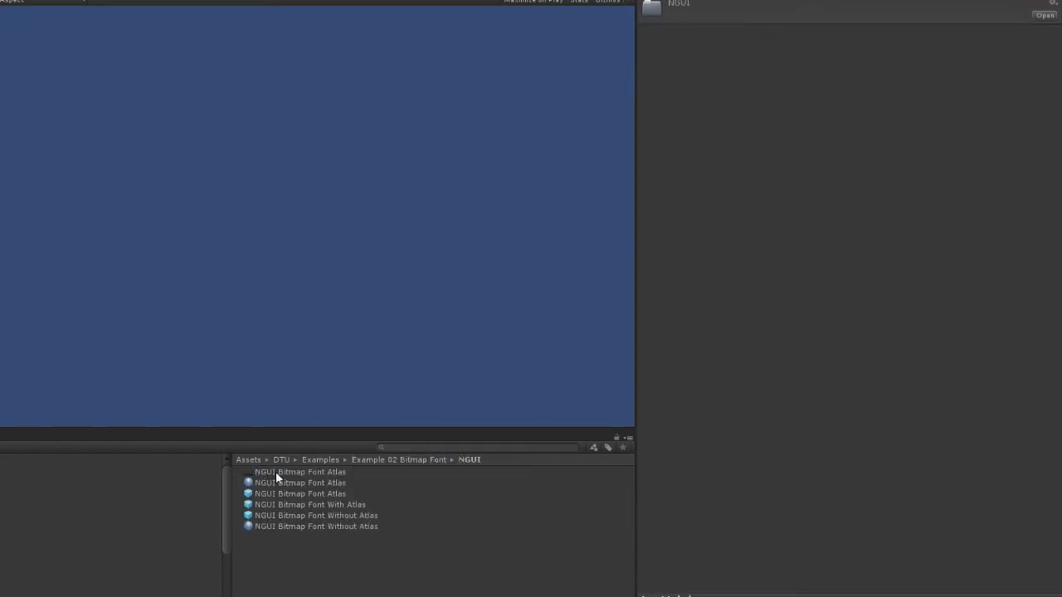
click(307, 515)
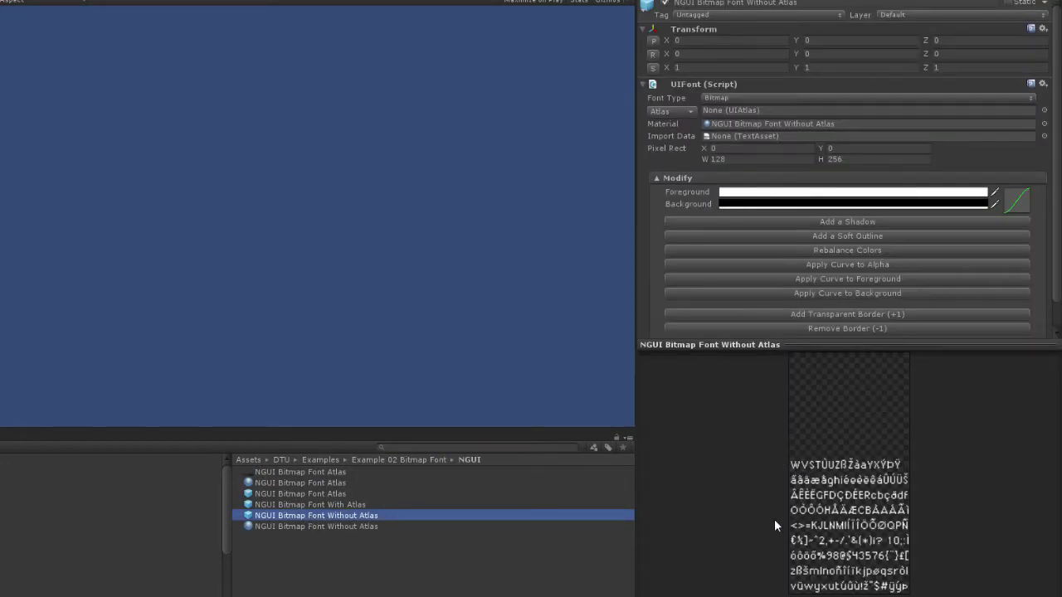
- Open the Example 02 Bitmap Font NGUI Scene, discarding the changes in the untitled scene
click(384, 460)
double_click(341, 485)
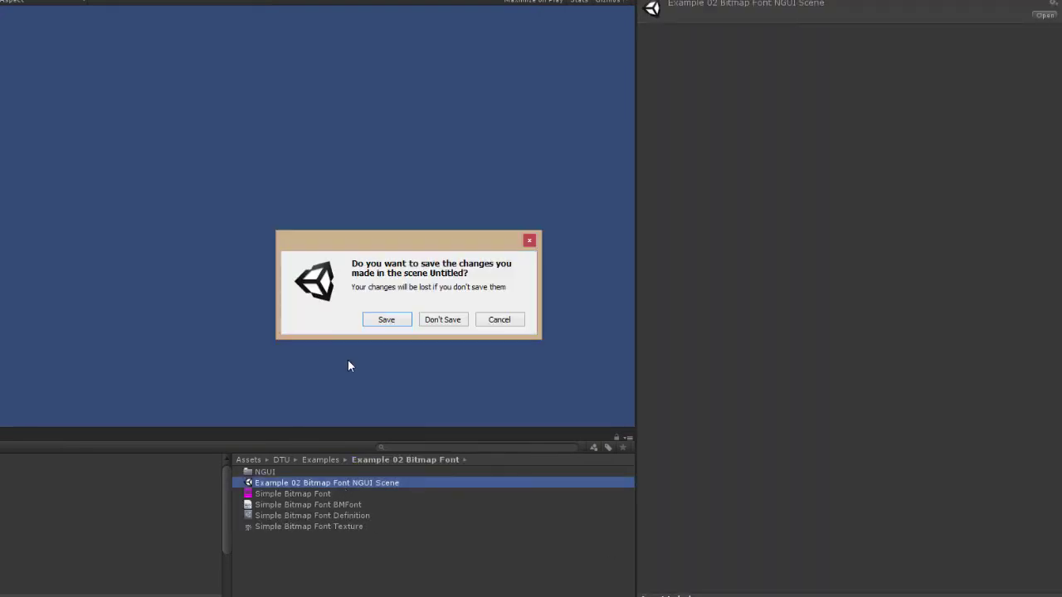
click(442, 320)
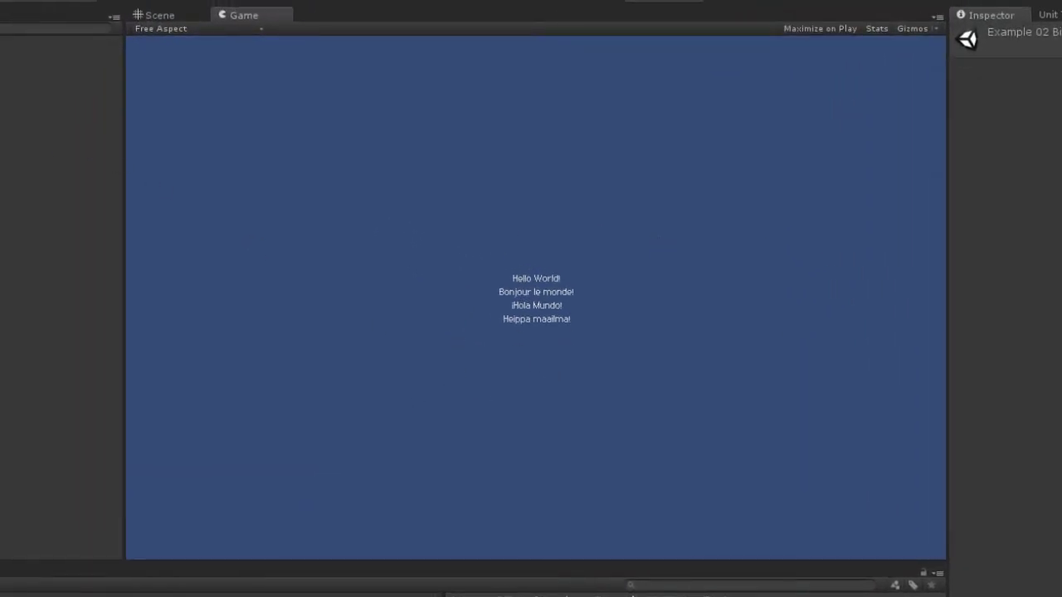
- Set the font size of the scene's Label to 128
click(8, 85)
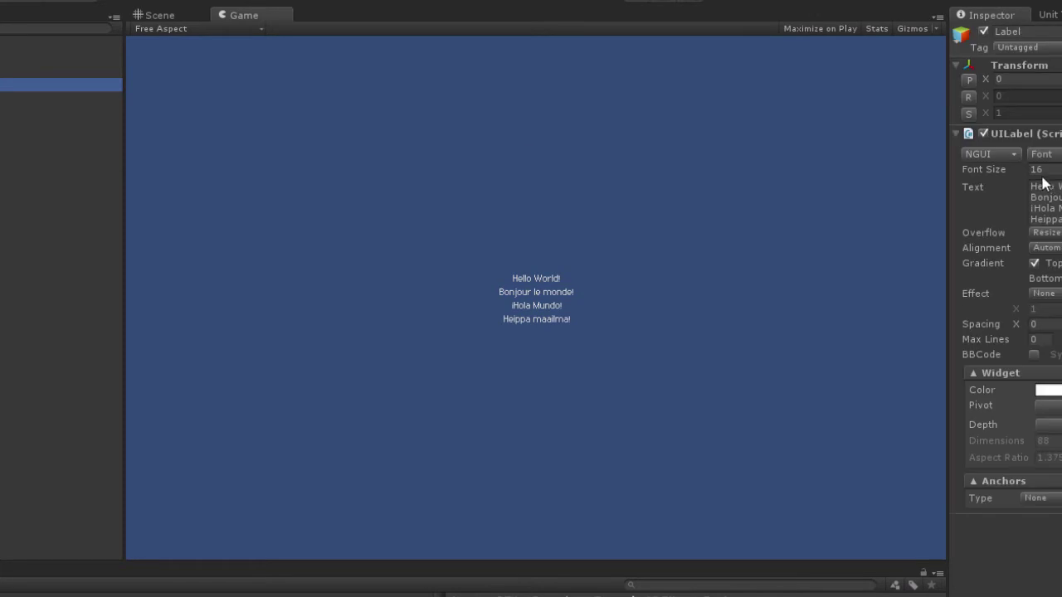
click(986, 168)
text(128)
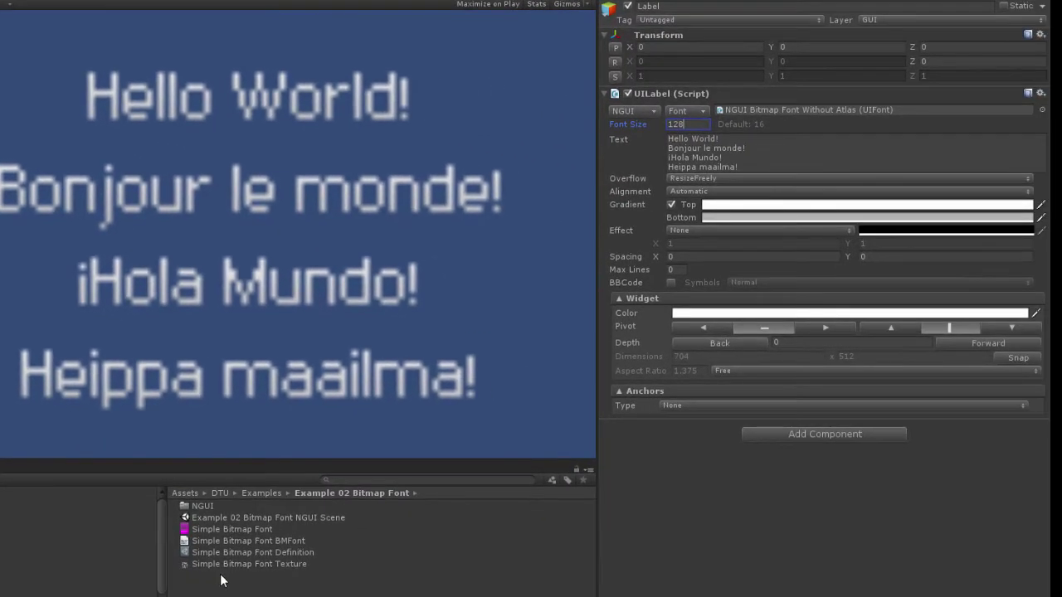
- Change the Simple Bitmap Font Texture's filter mode to Point and apply the import settings
click(504, 596)
click(821, 188)
click(817, 202)
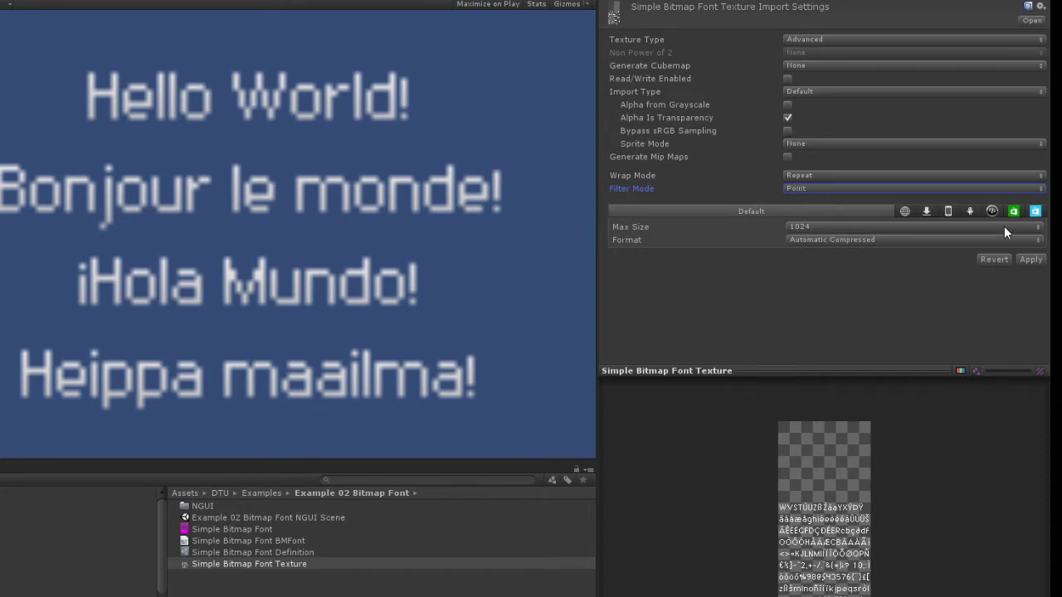
click(1030, 259)
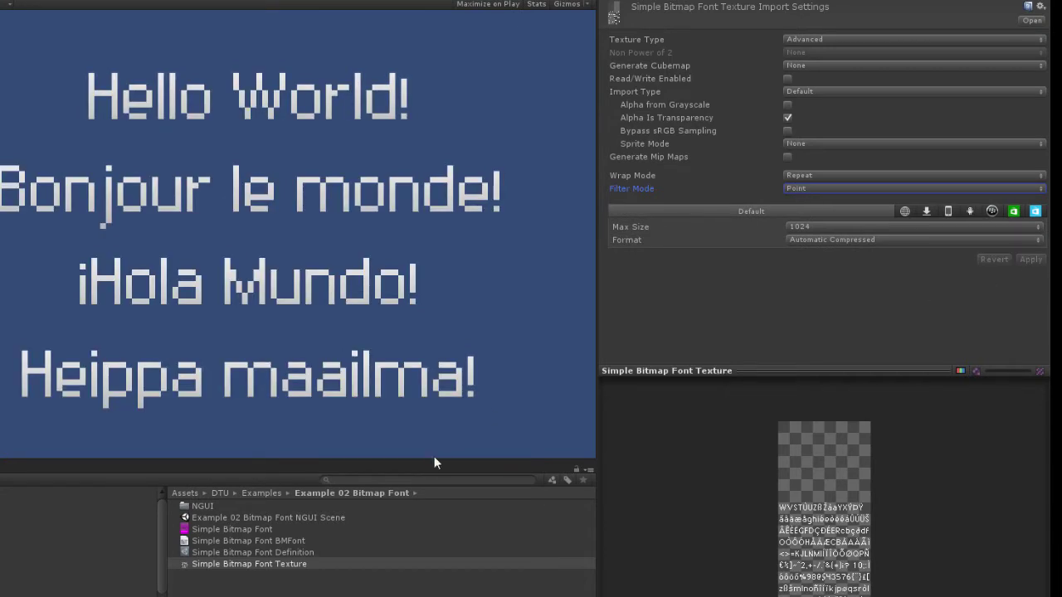
- In Simple Bitmap Font Definition, set the outline thickness to 1, turn off outline smoothing and regenerate the font
click(216, 552)
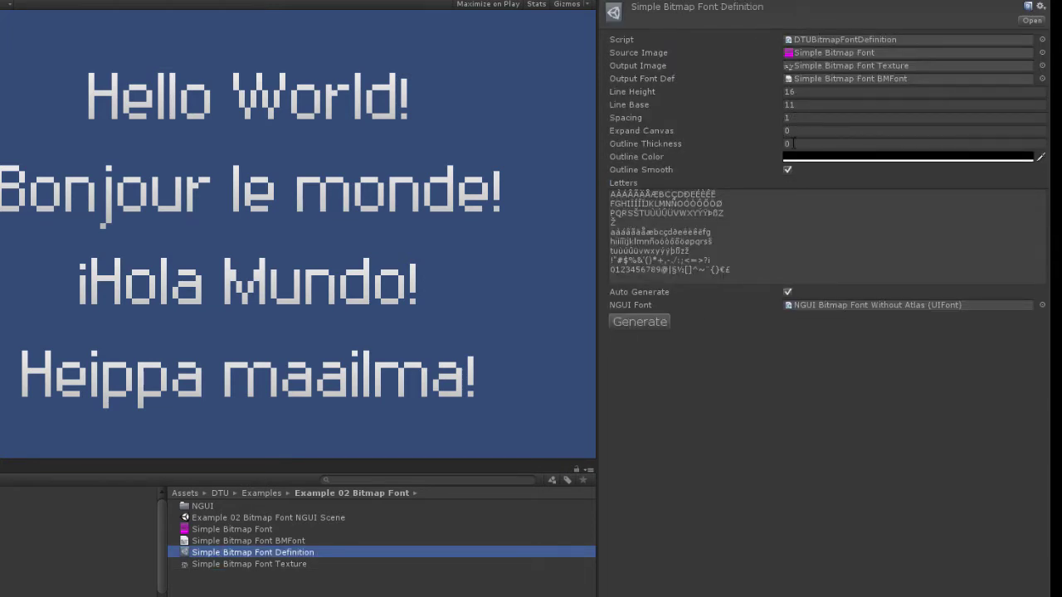
click(793, 143)
text(1)
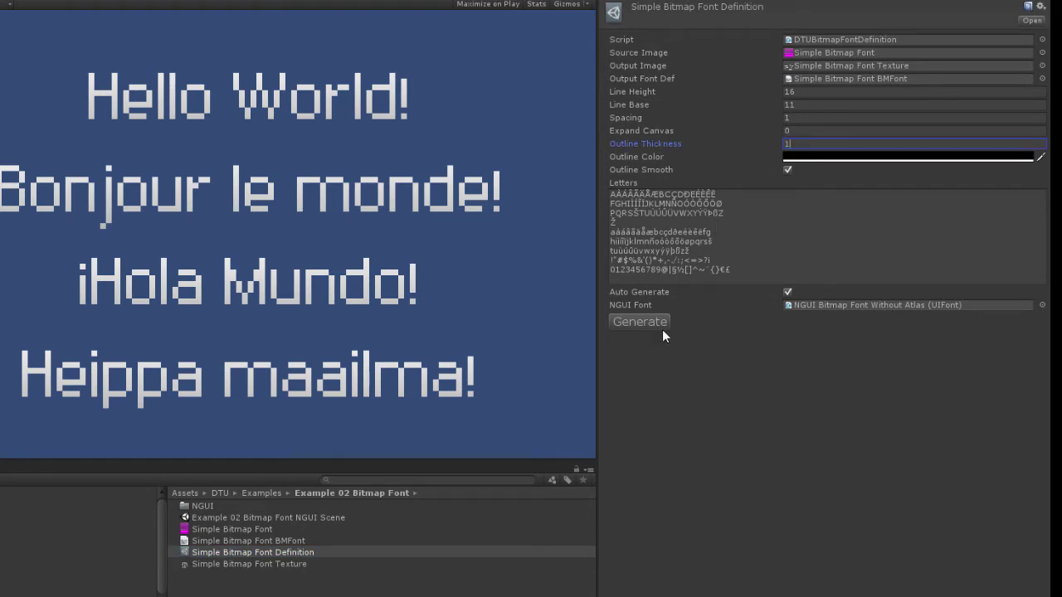
click(787, 169)
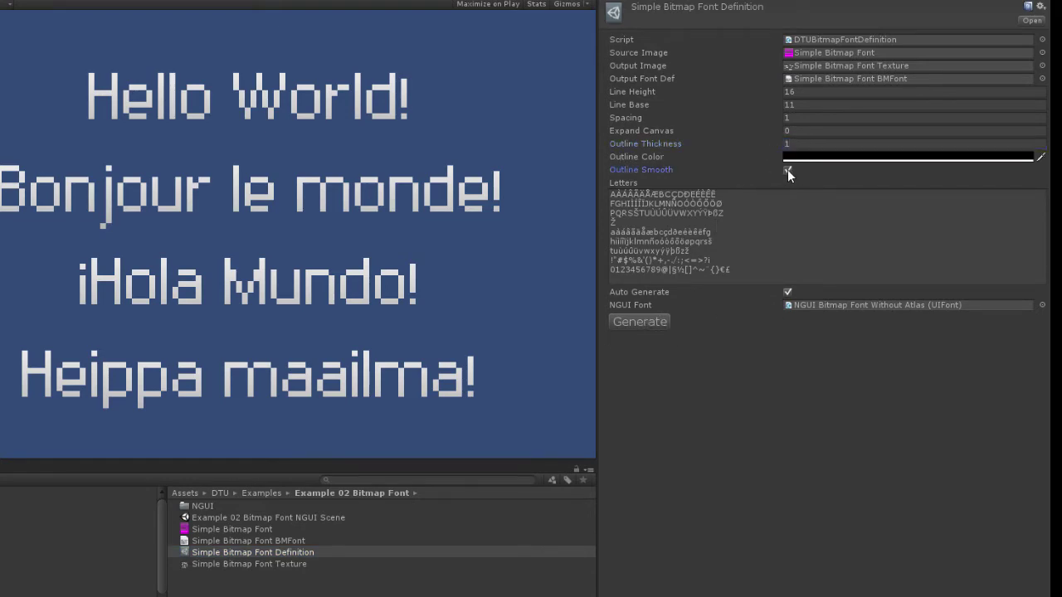
click(636, 321)
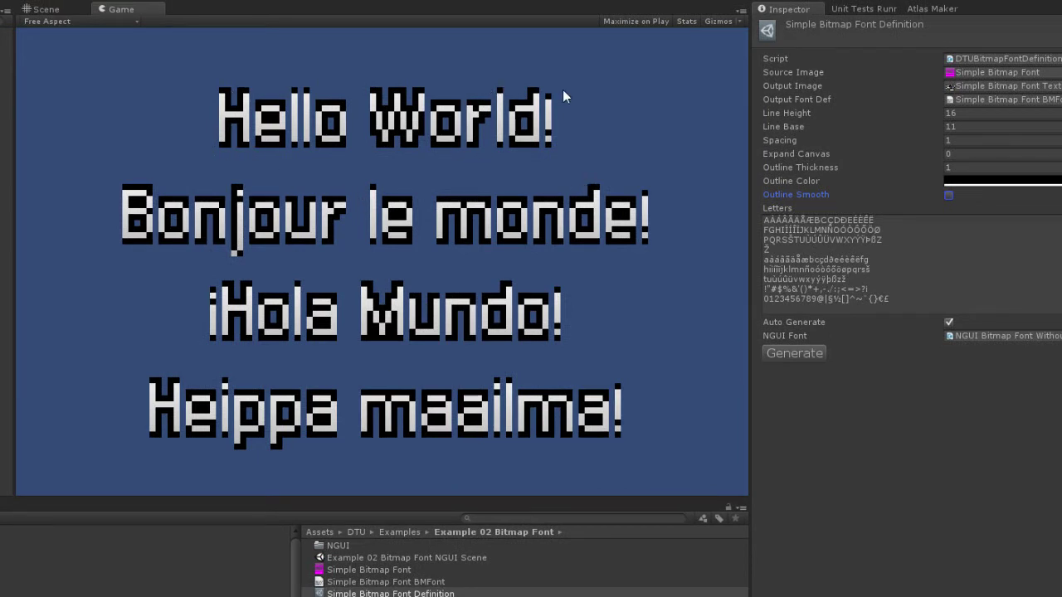
- Set the font definition's Expand Canvas value to 1 and regenerate the font
click(926, 155)
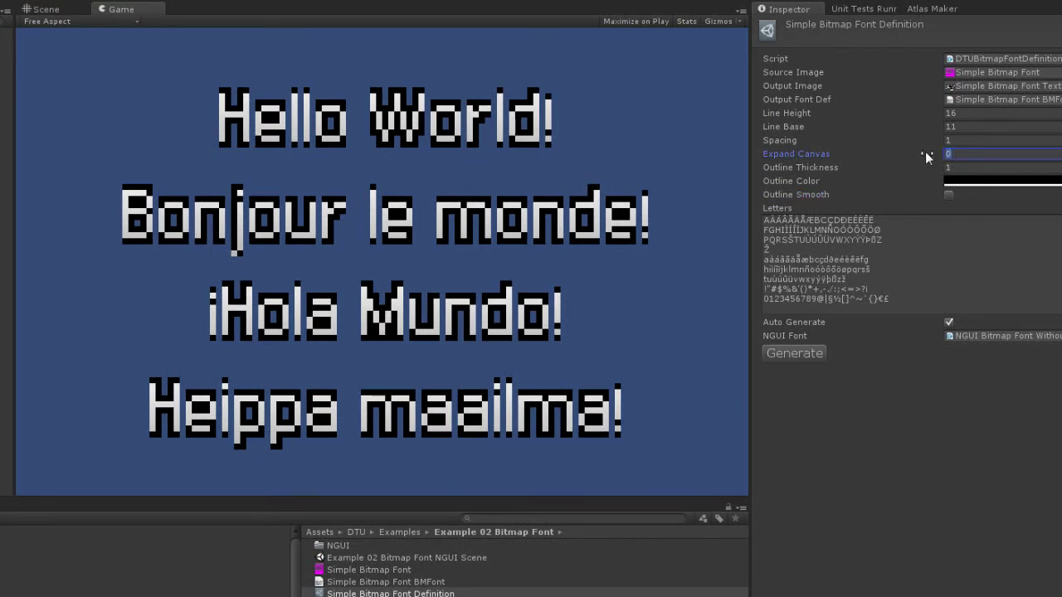
text(1)
click(793, 353)
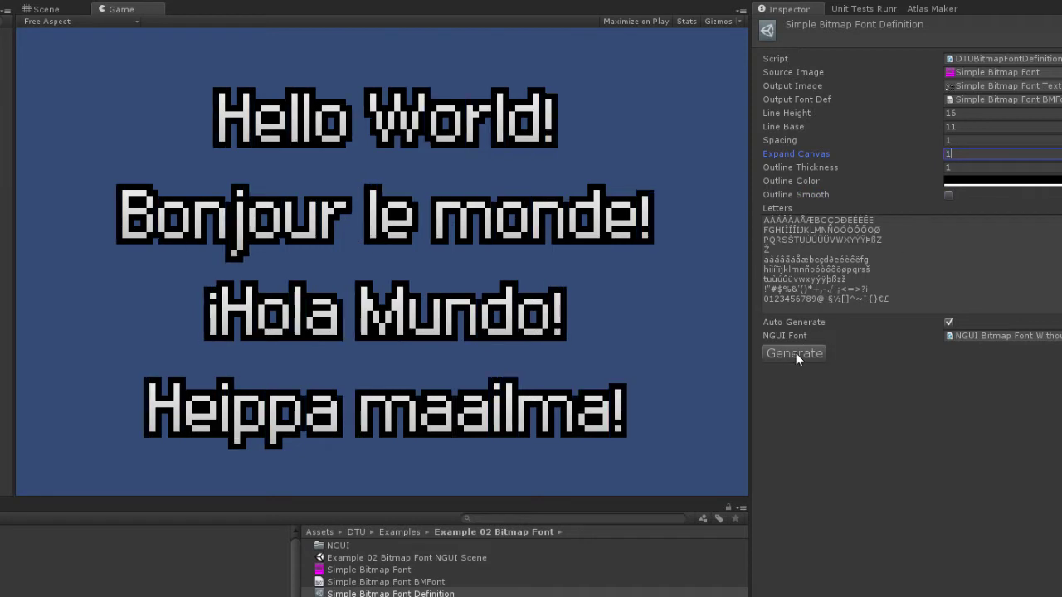
- Set both Expand Canvas and Outline Thickness to 2 and regenerate the font
click(960, 152)
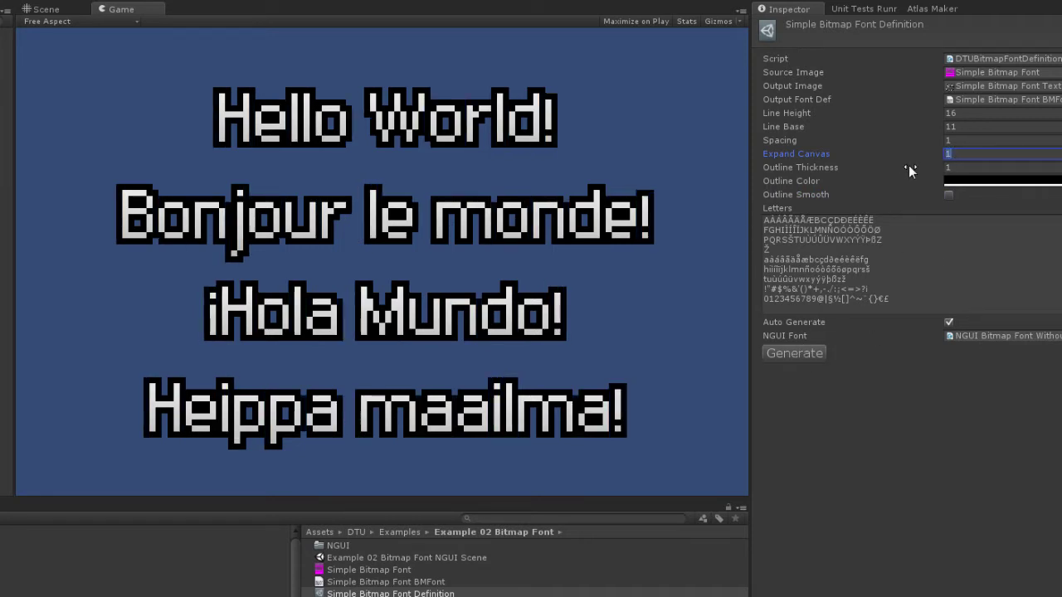
click(952, 167)
text(2)
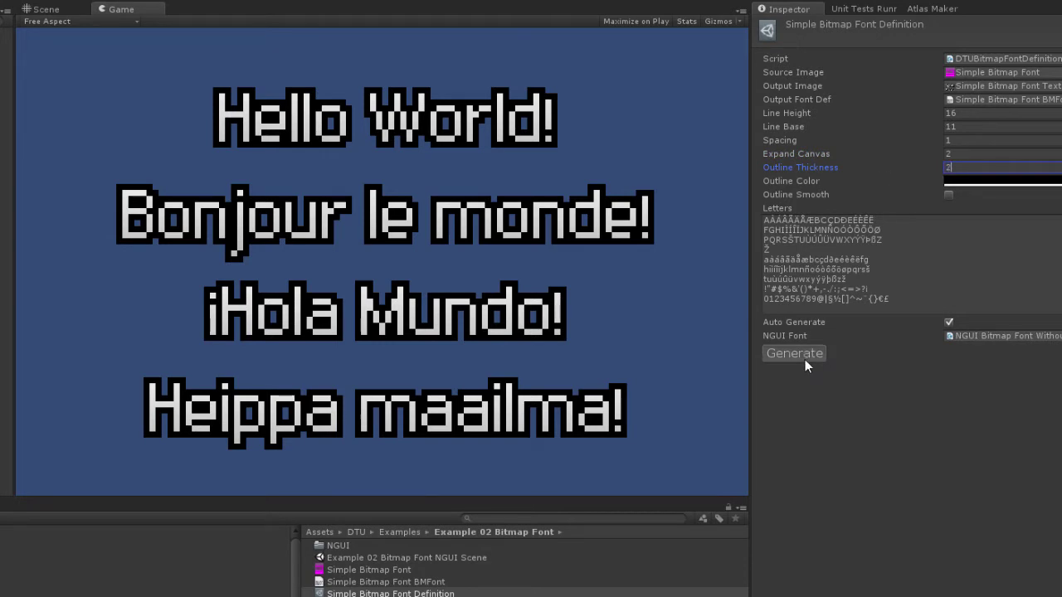
click(804, 360)
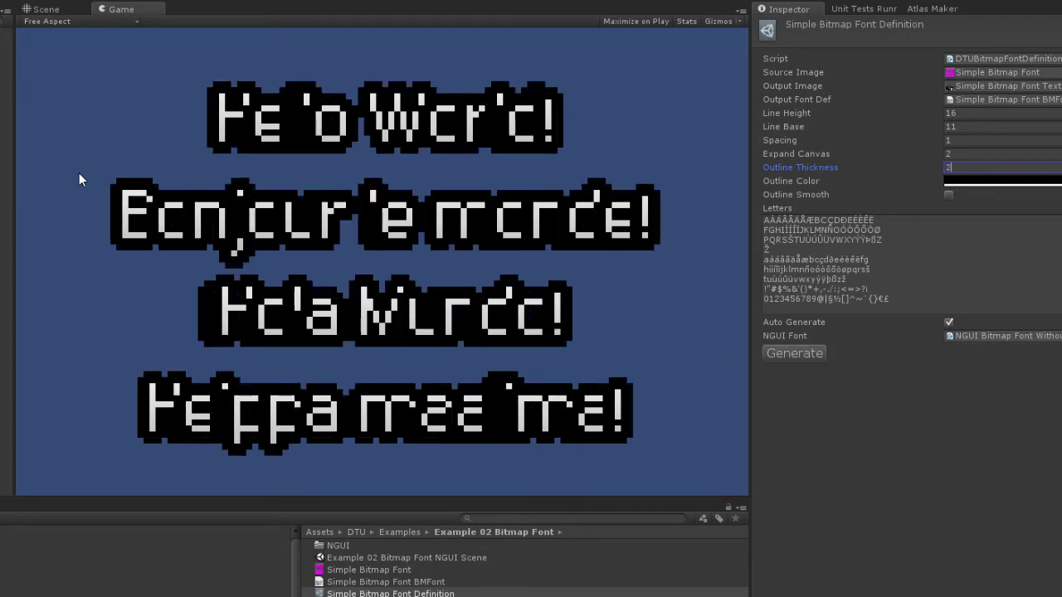
- Set the font definition's spacing to 2 and turn on outline smoothing, regenerating the font after each change
click(955, 140)
text(2)
click(800, 354)
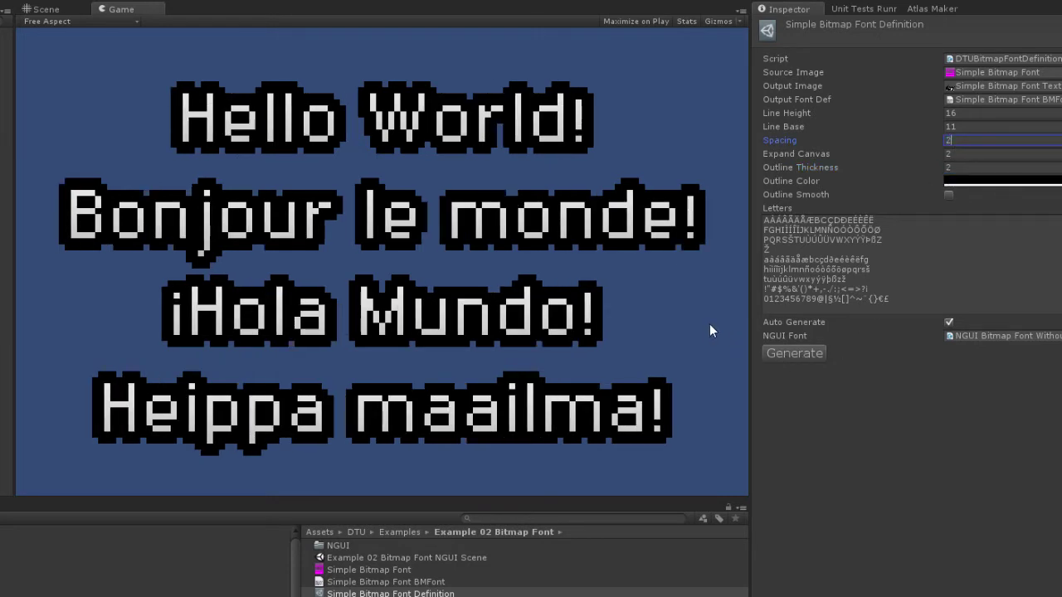
click(949, 195)
click(788, 353)
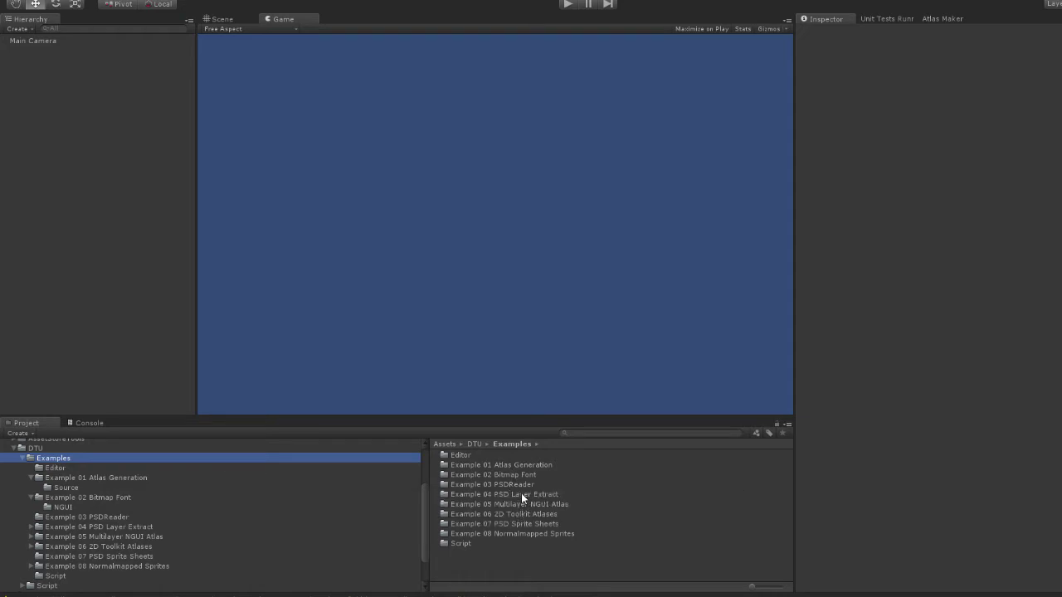
- Open the Example 04 PSD Layer Extract scene, show it in the Scene view and inspect the cube's Bumped Specular Material
double_click(522, 495)
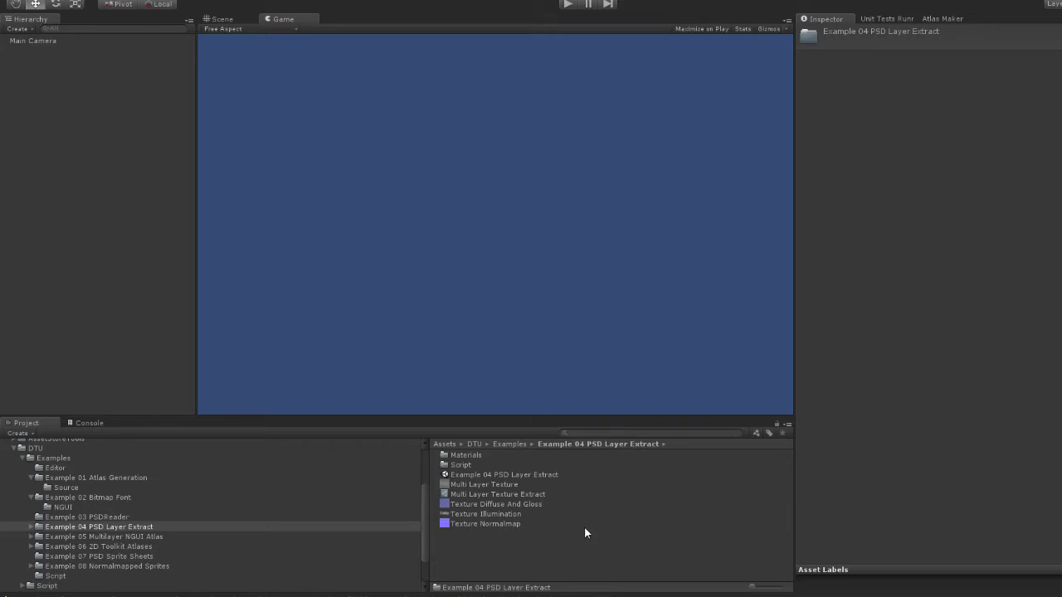
double_click(515, 475)
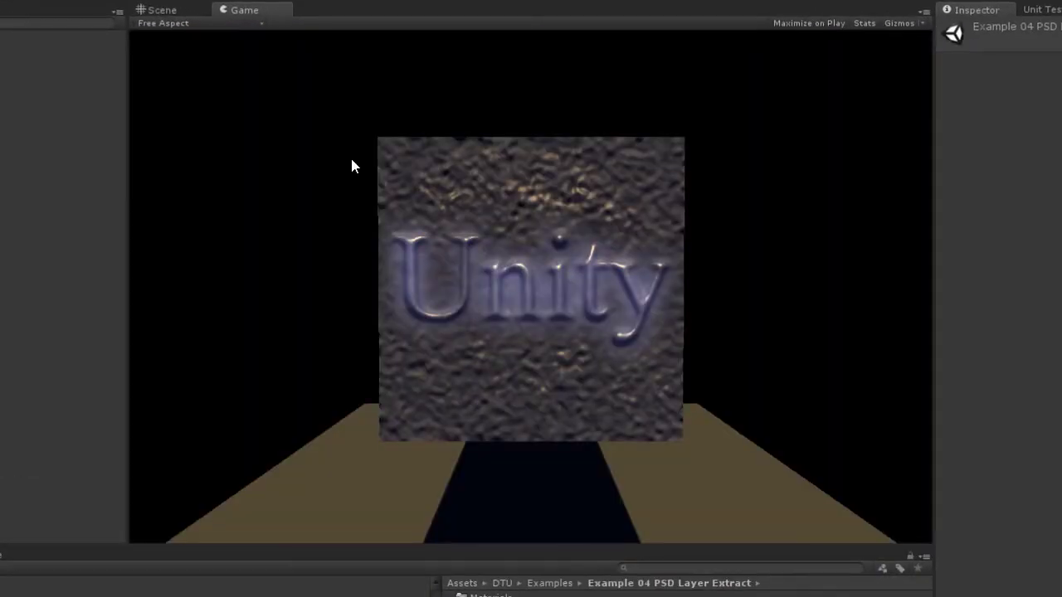
click(156, 10)
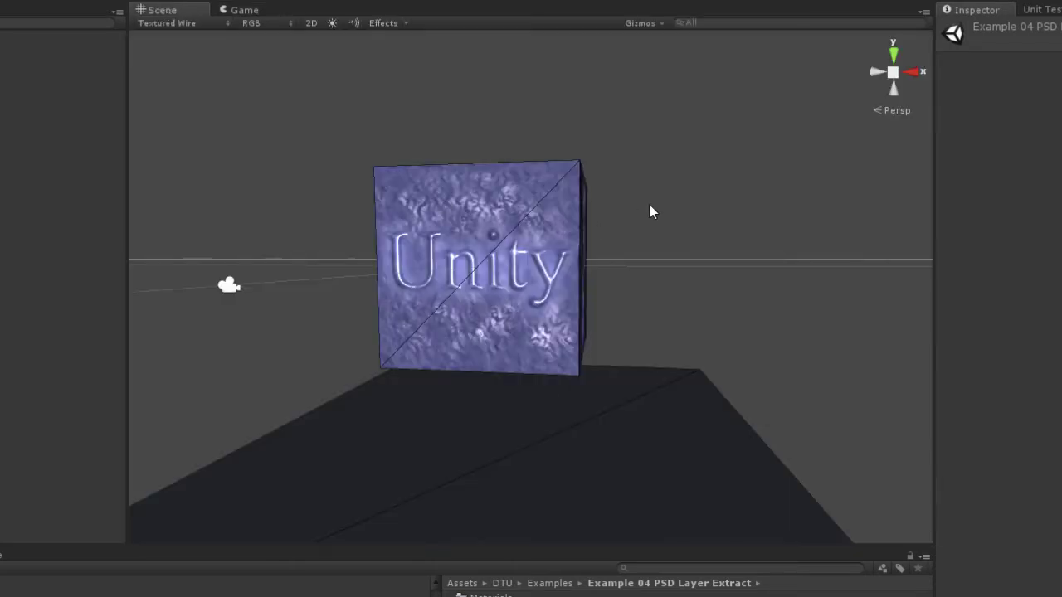
alt+drag(662, 203, 566, 215)
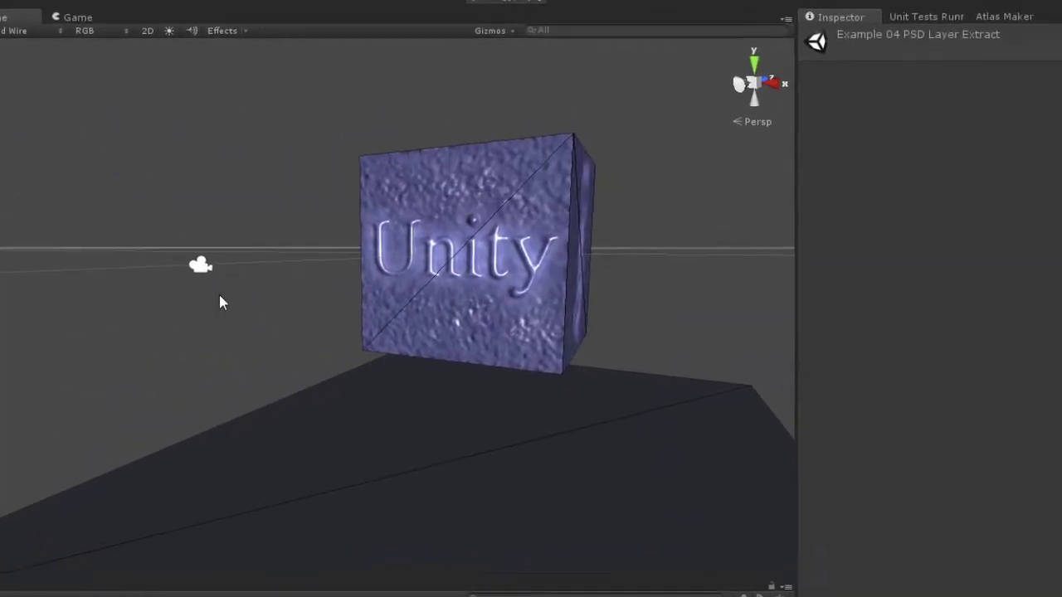
click(623, 283)
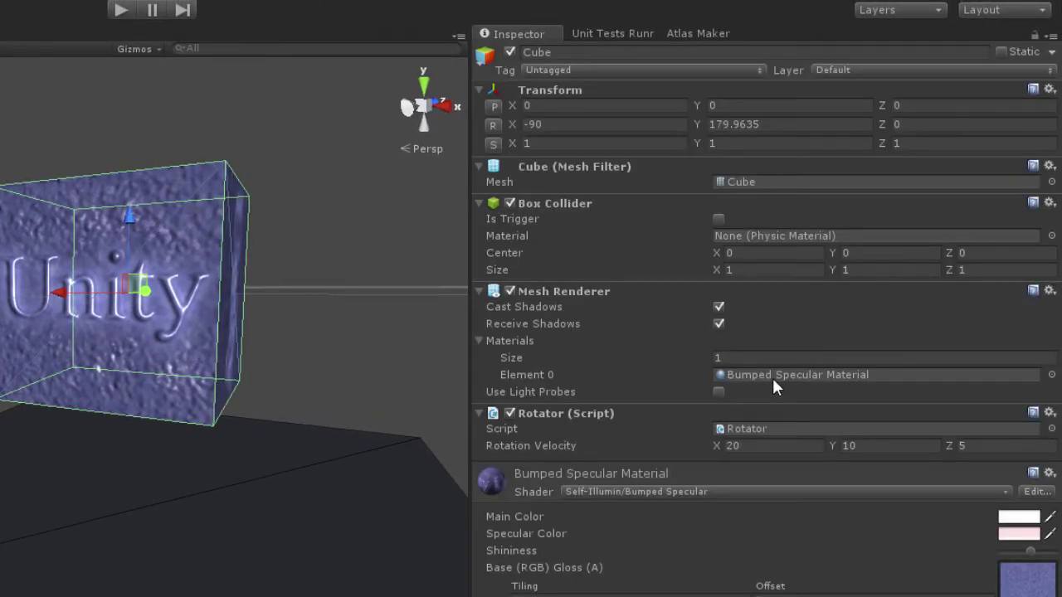
click(772, 375)
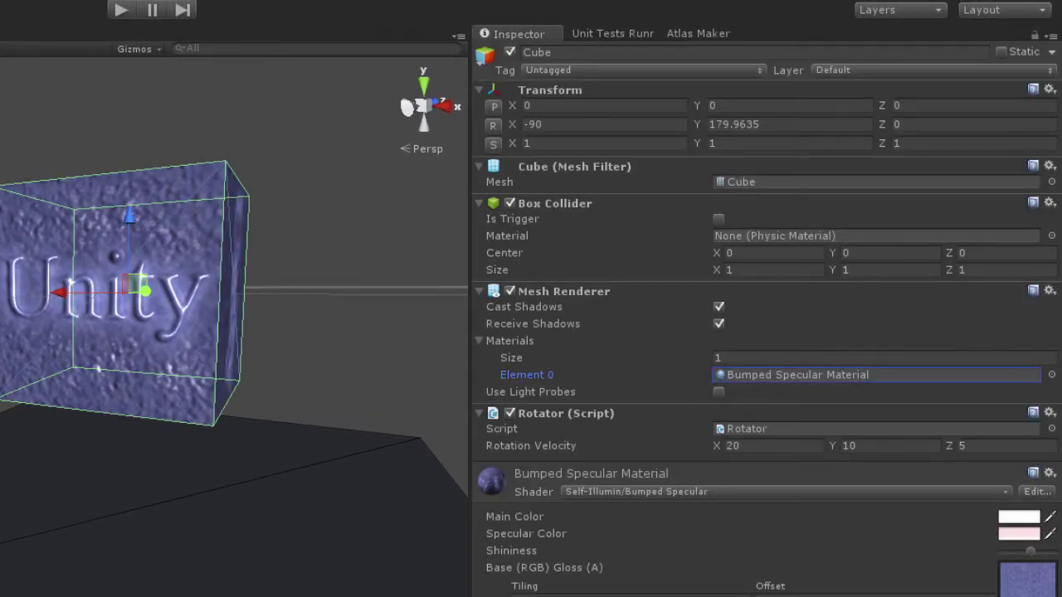
- Switch to Photoshop and examine the diffuse layer on its own, followed by the gloss layer, in the multi-layer texture
click(456, 594)
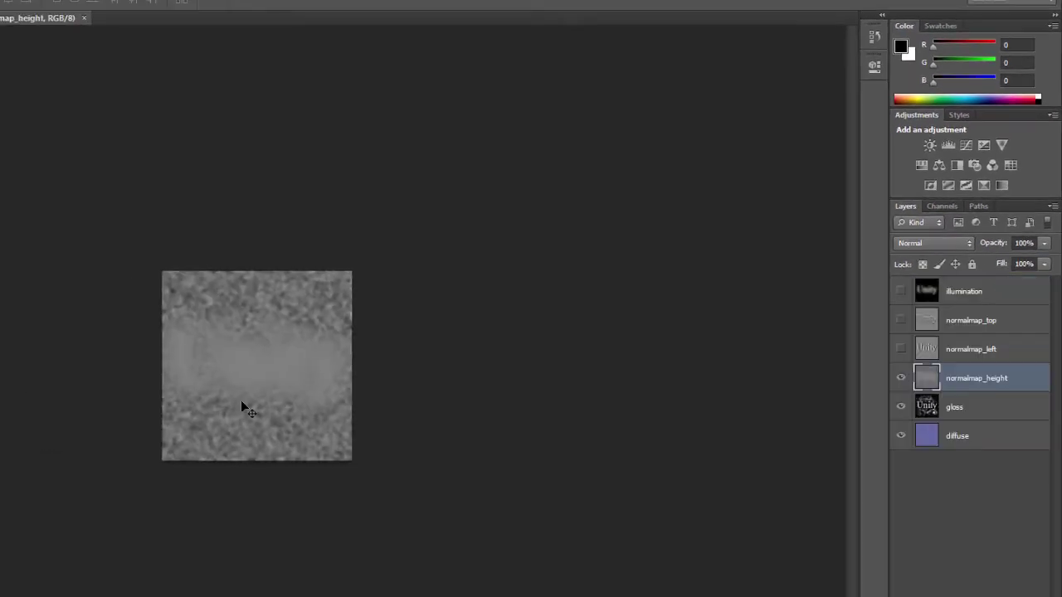
click(903, 379)
click(901, 406)
click(943, 436)
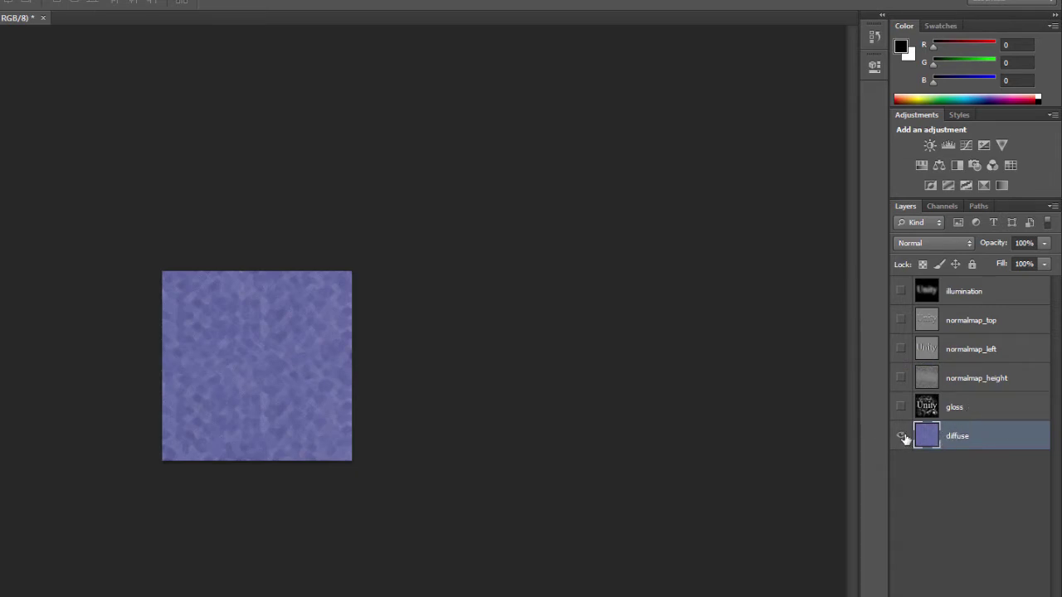
click(900, 407)
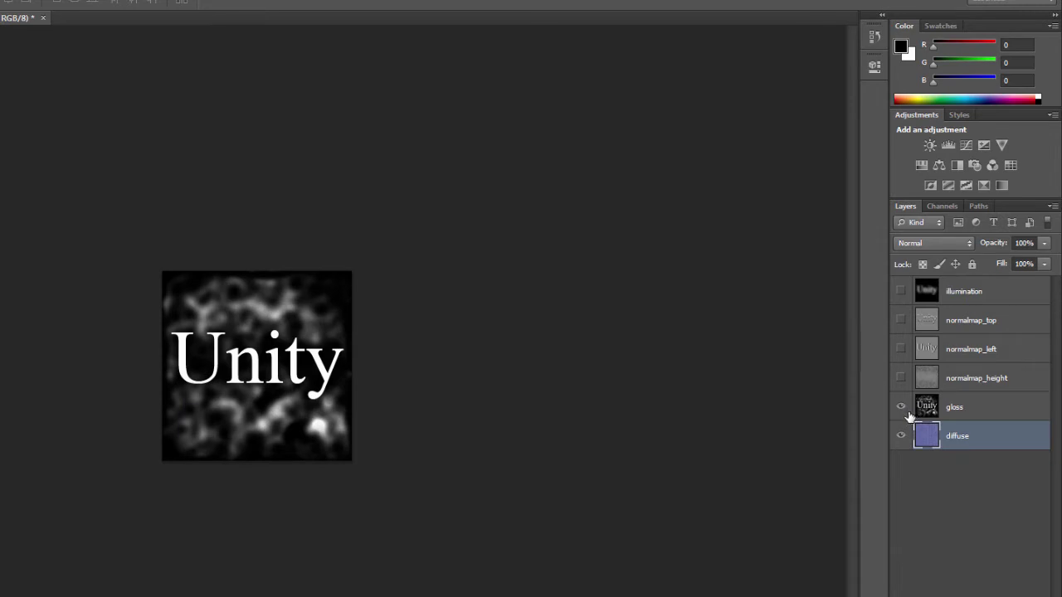
click(965, 407)
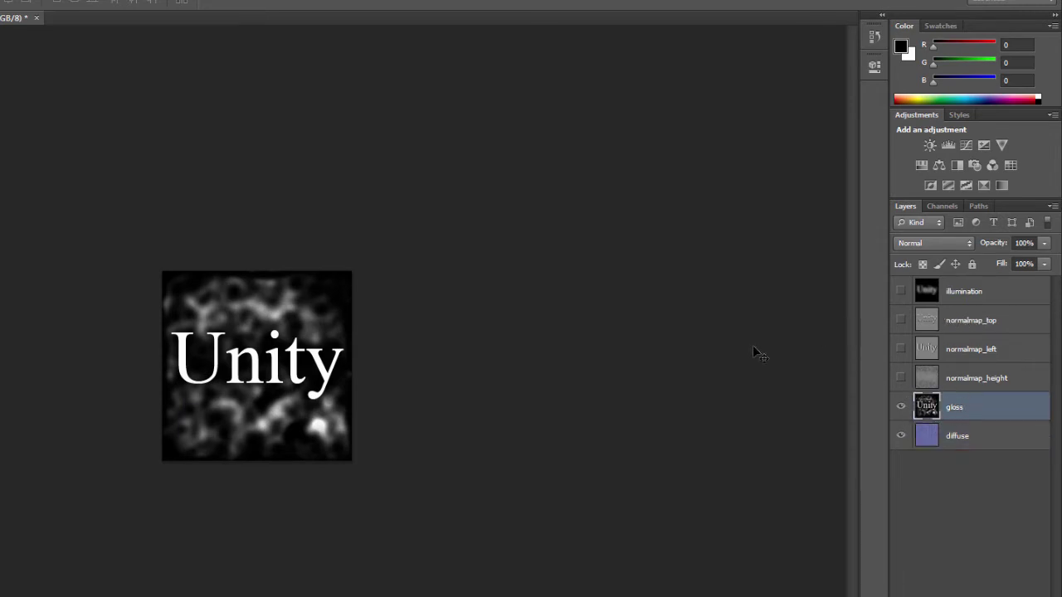
- Show the normalmap_top, normalmap_left and normalmap_height layers one at a time to compare their contents
click(962, 326)
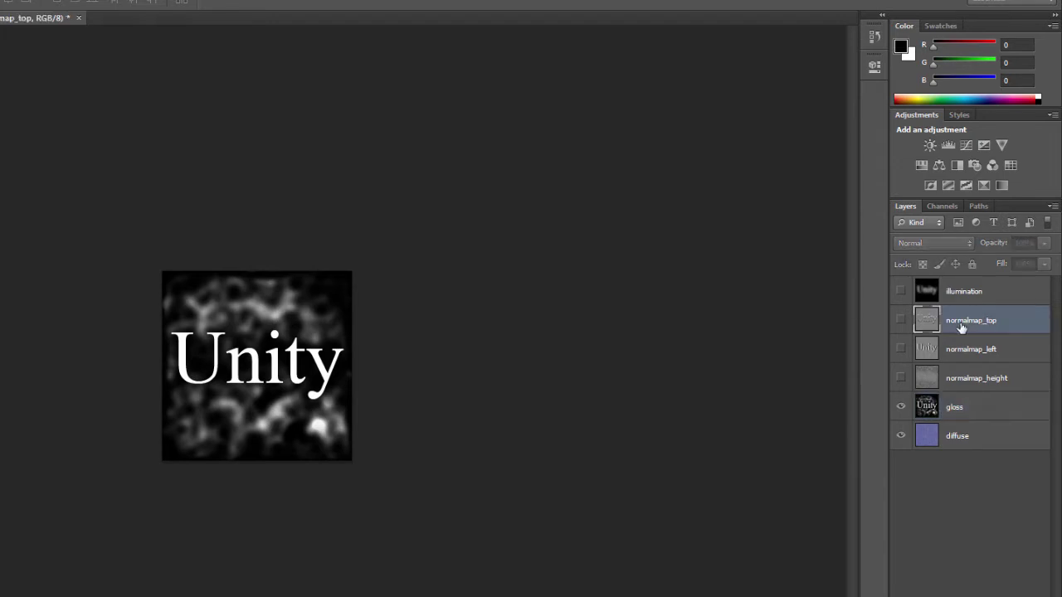
click(901, 321)
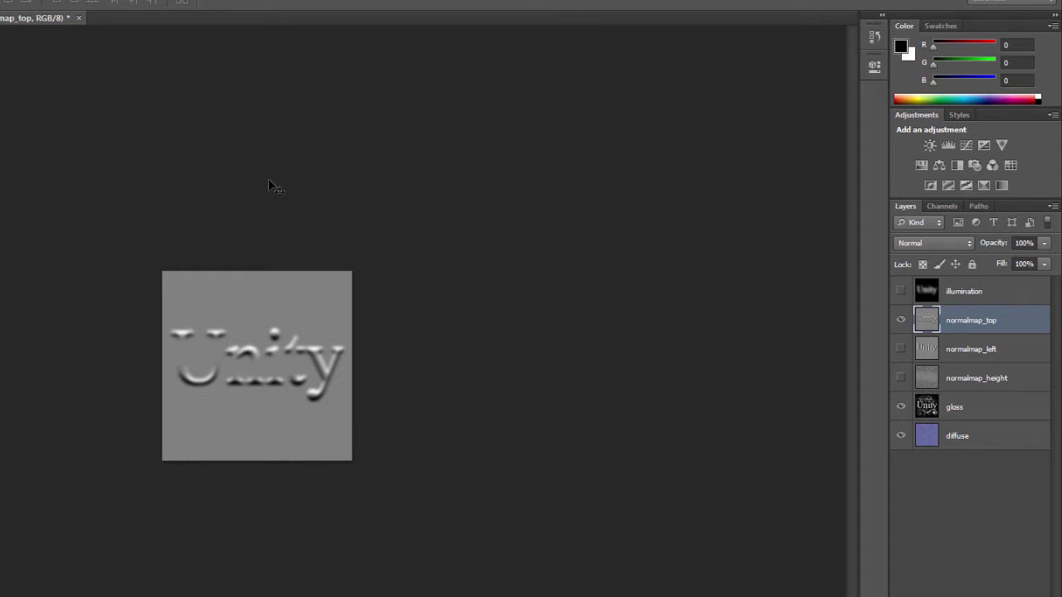
click(900, 321)
click(900, 350)
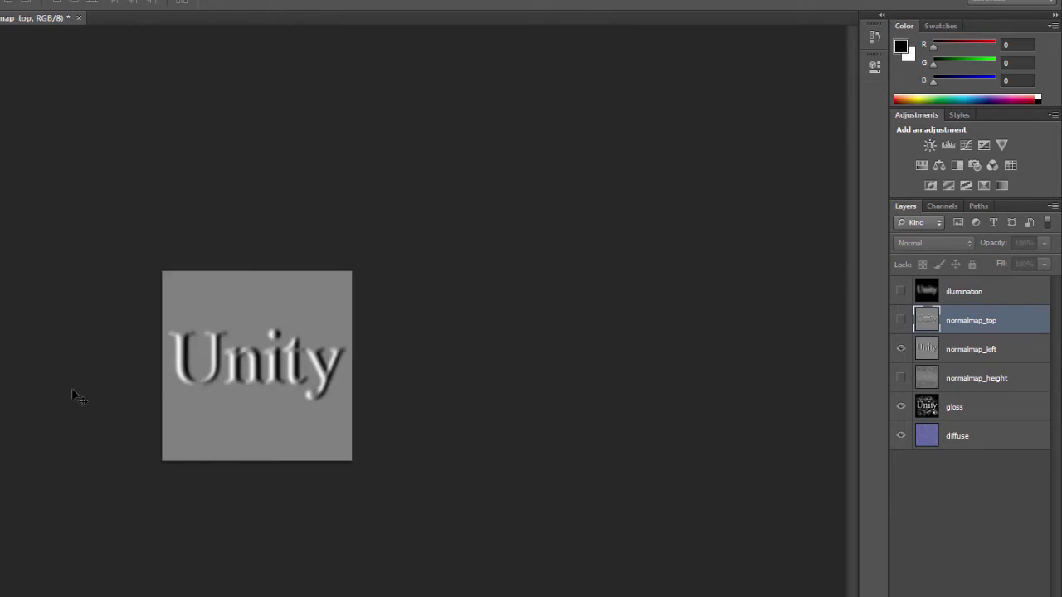
click(901, 349)
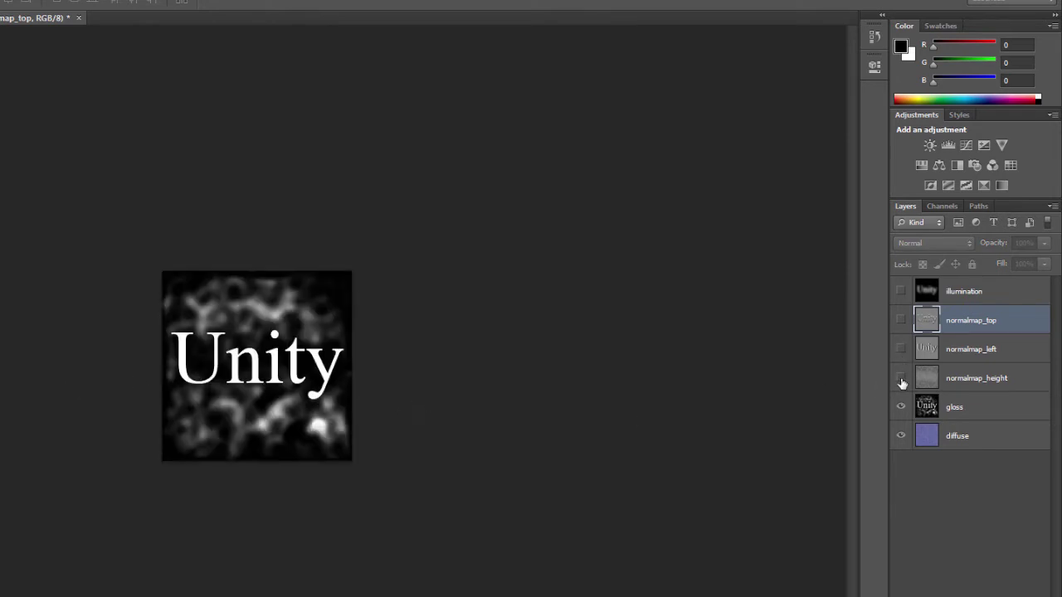
click(900, 378)
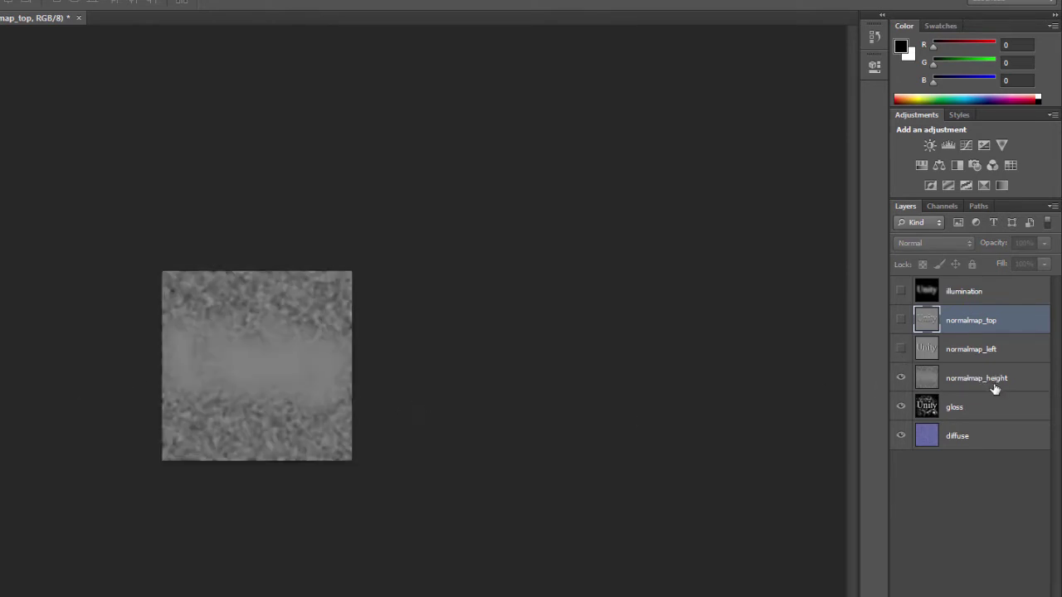
click(901, 378)
- Show the illumination layer and make it the active layer
click(901, 291)
click(901, 291)
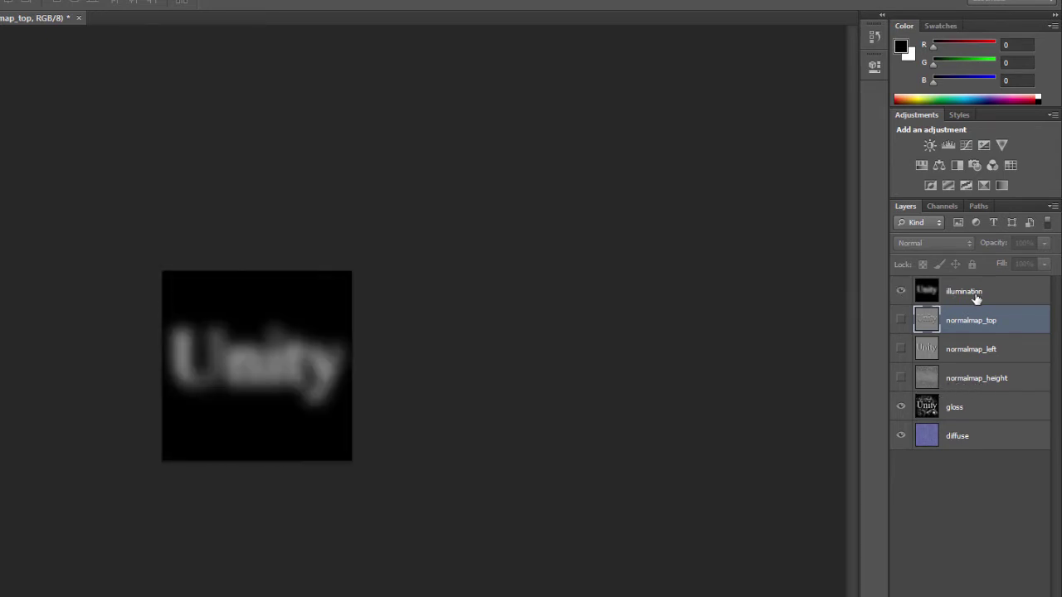
click(943, 298)
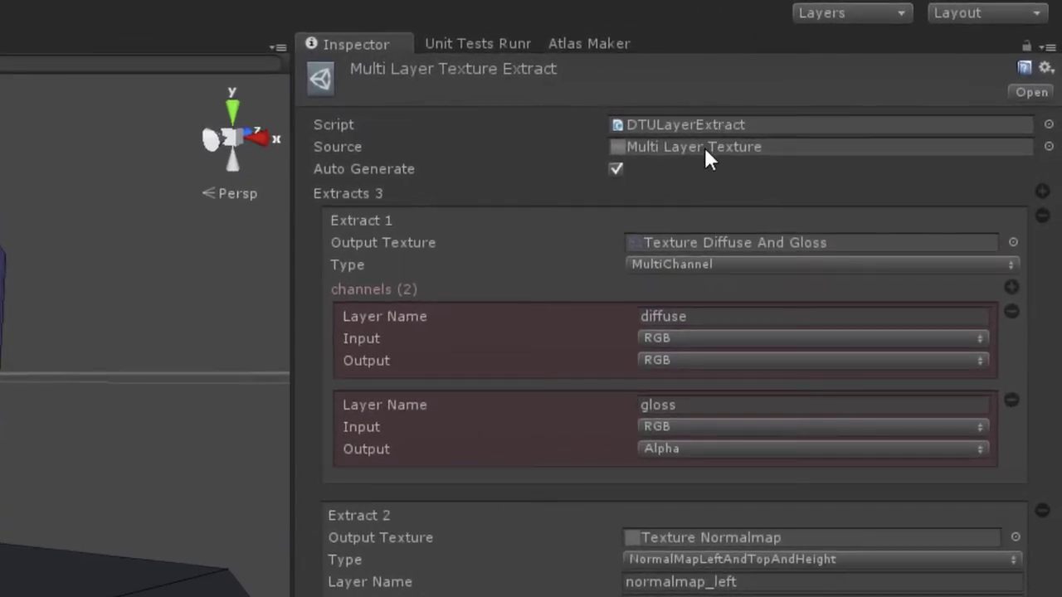
- In Unity, examine the Multi Layer Texture Extract's source, gloss channel and Extract 2 type, keeping NormalMapLeftAndTopAndHeight
click(703, 147)
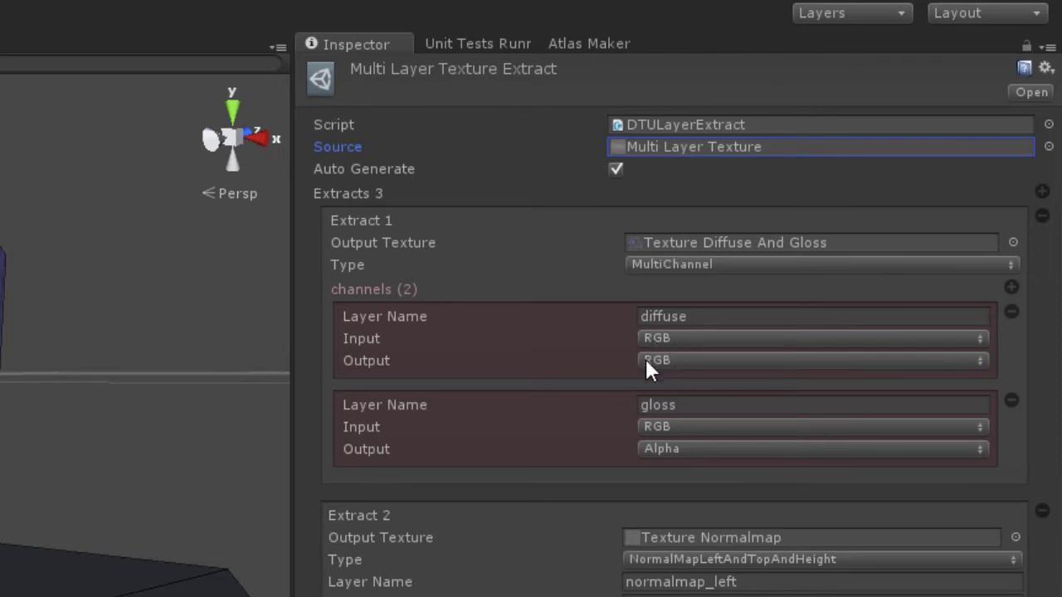
click(686, 406)
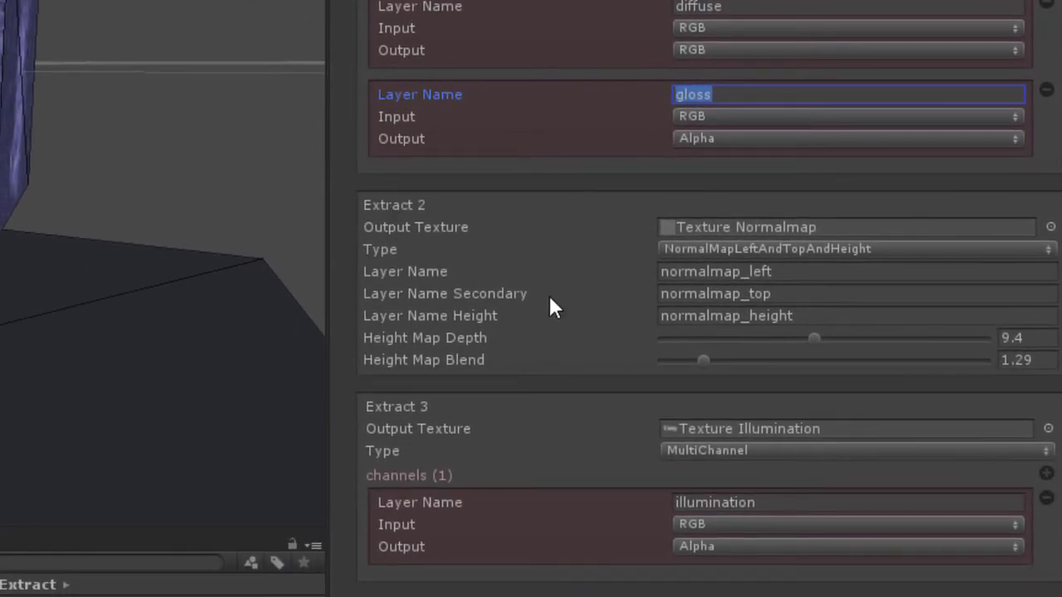
click(736, 247)
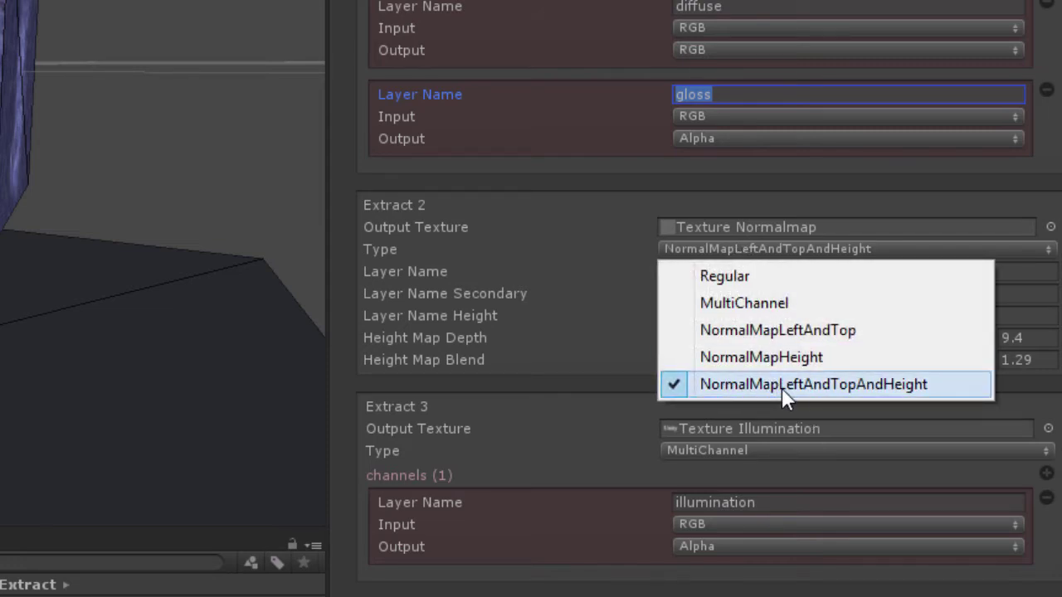
click(883, 390)
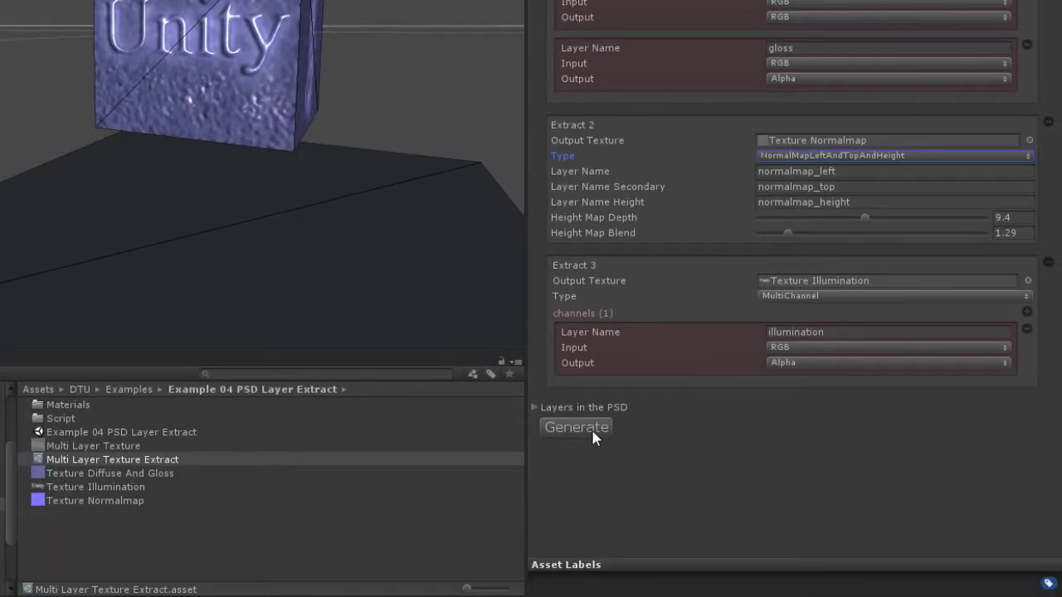
- Generate the extracted textures and preview the colour and alpha channels of Texture Diffuse And Gloss
click(593, 437)
click(164, 474)
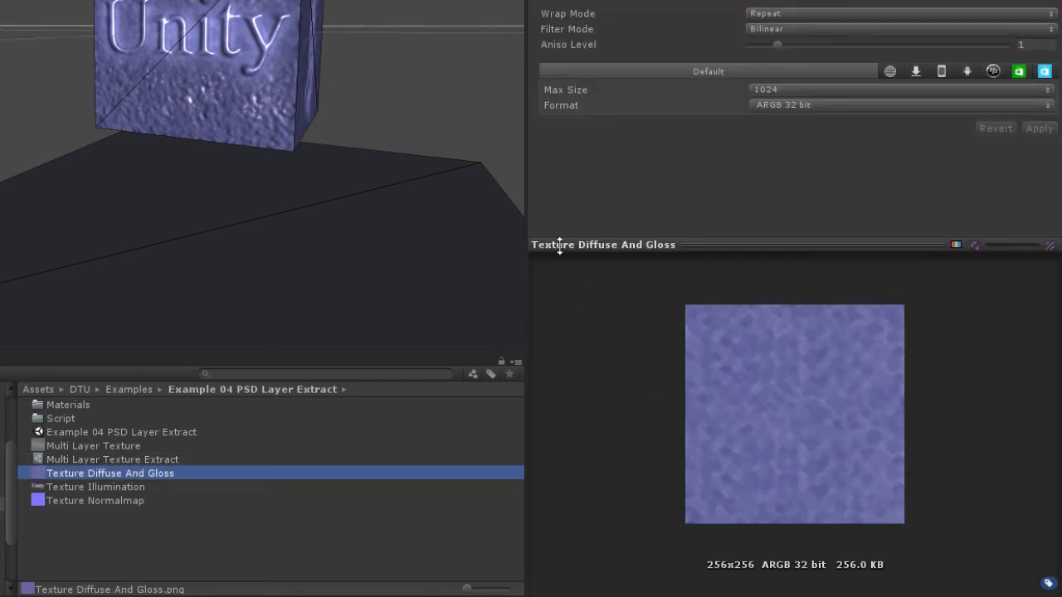
click(955, 244)
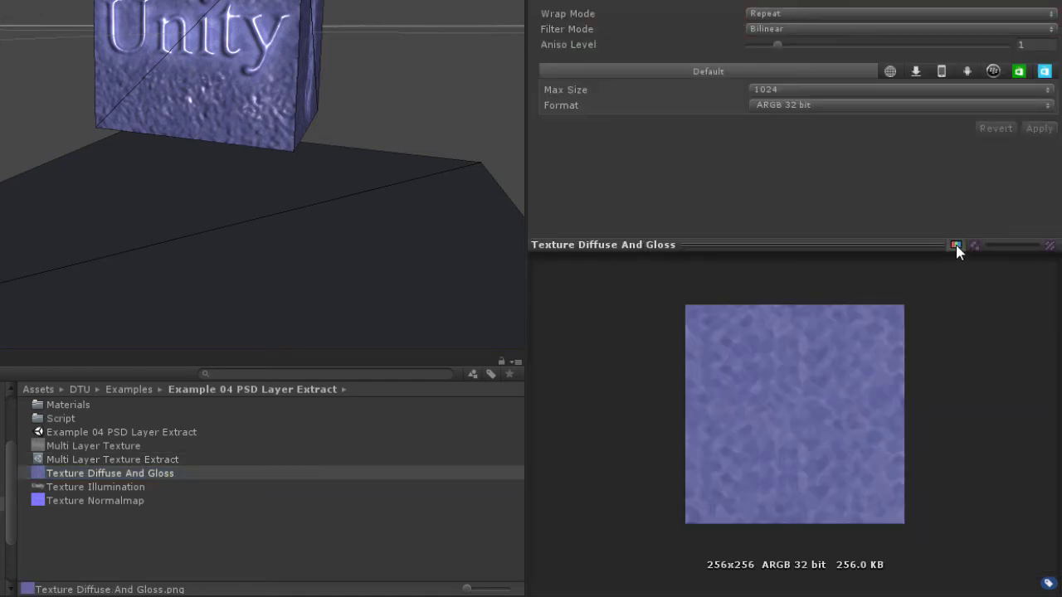
click(955, 244)
click(955, 244)
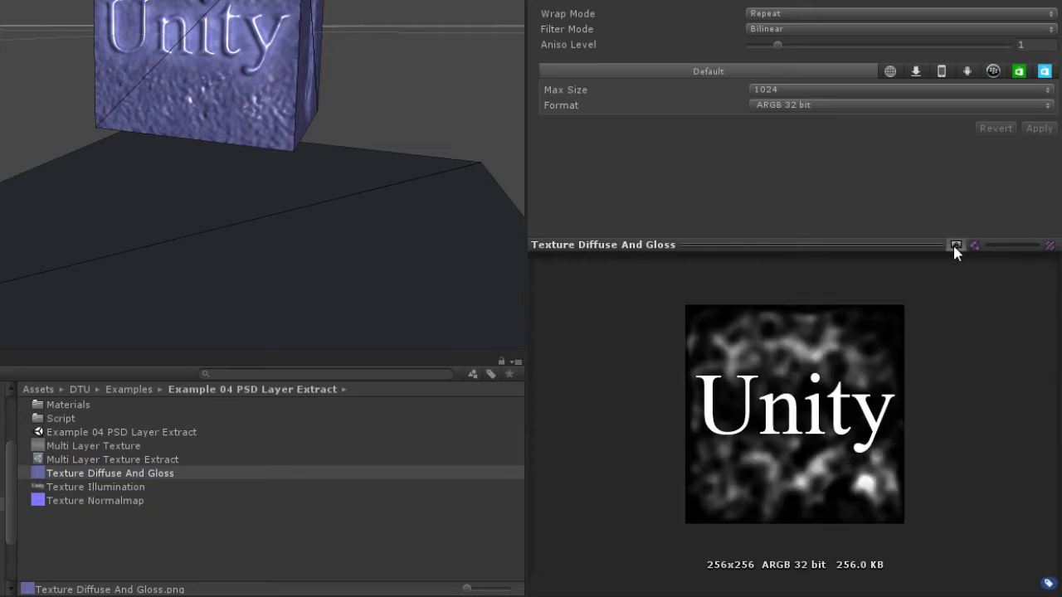
click(955, 244)
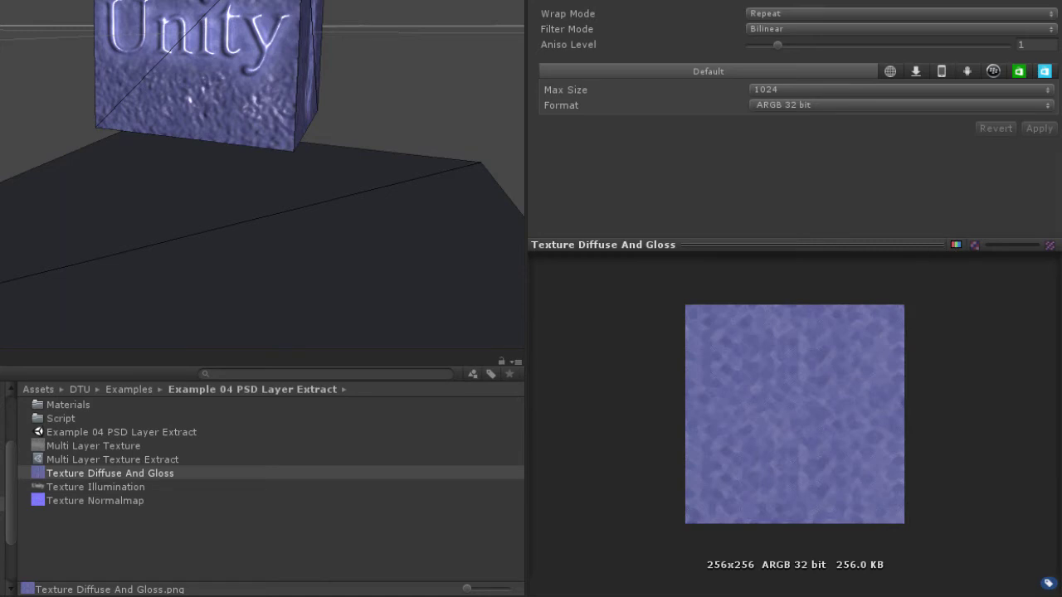
- Preview Texture Illumination and Texture Normalmap, and play the scene
click(72, 487)
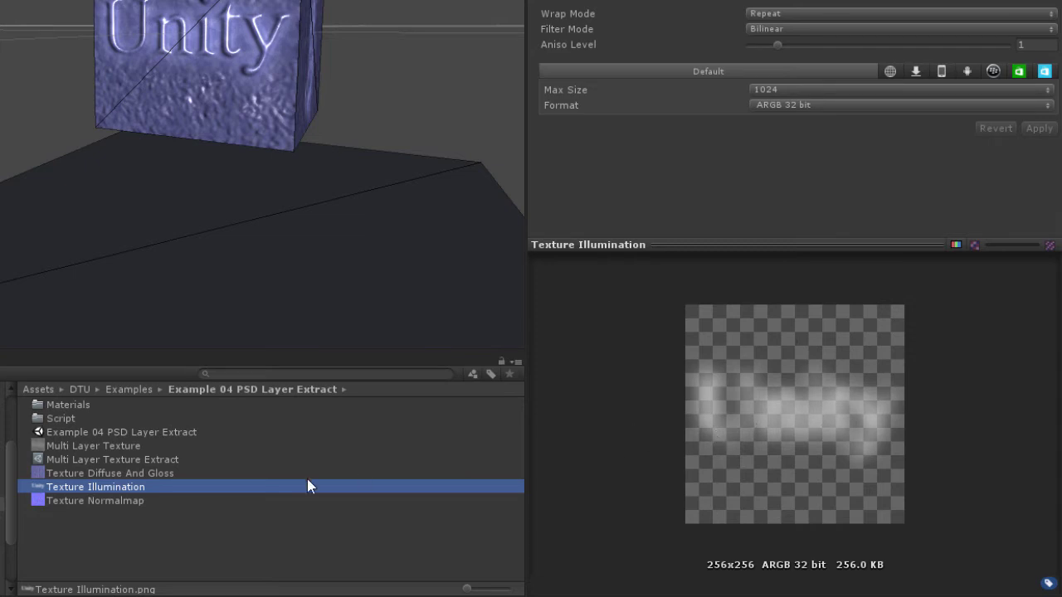
click(66, 500)
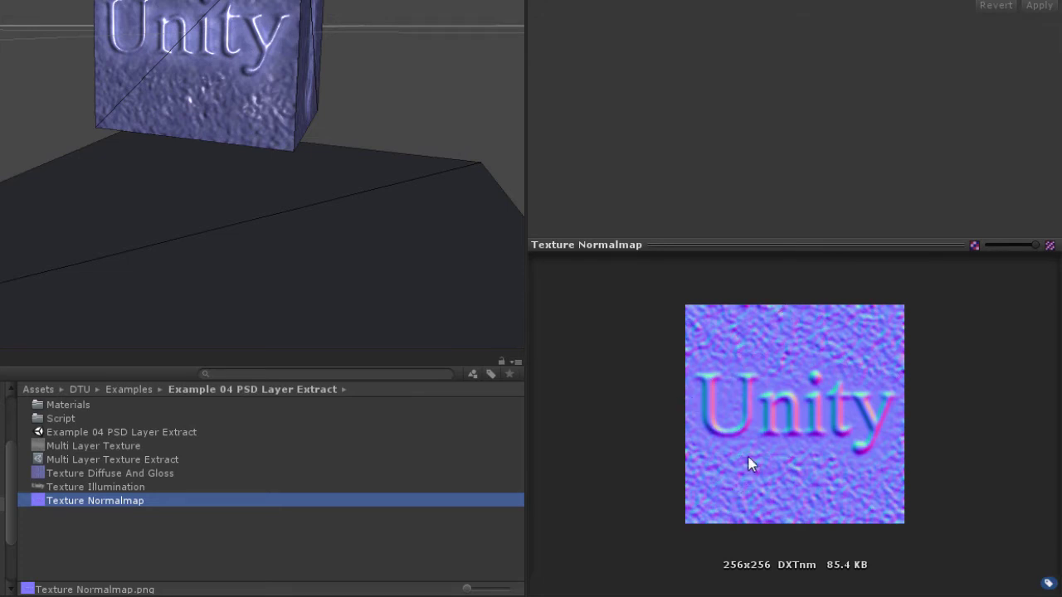
click(762, 412)
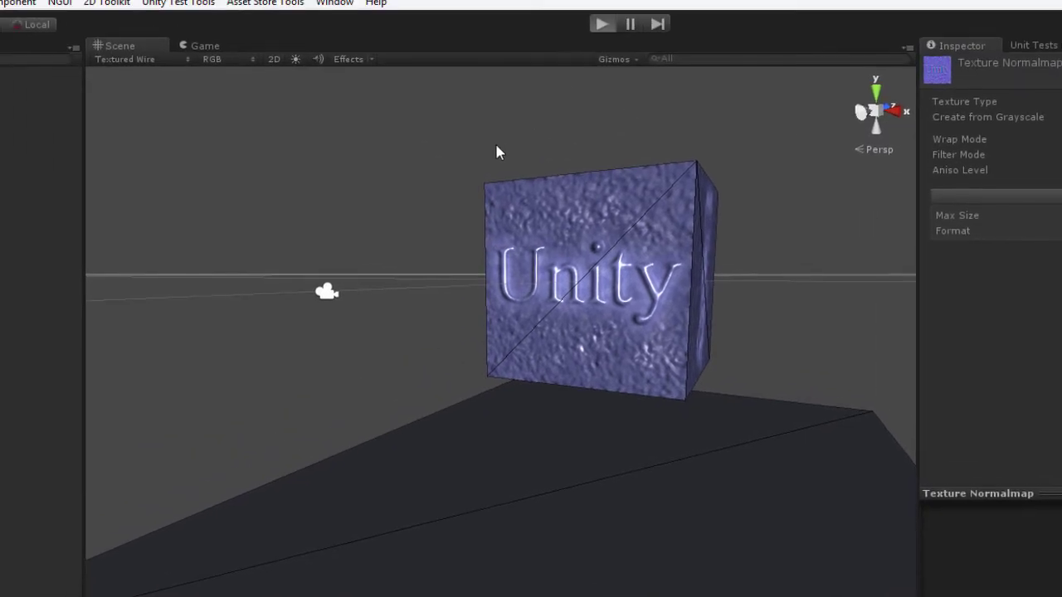
key(ctrl+p)
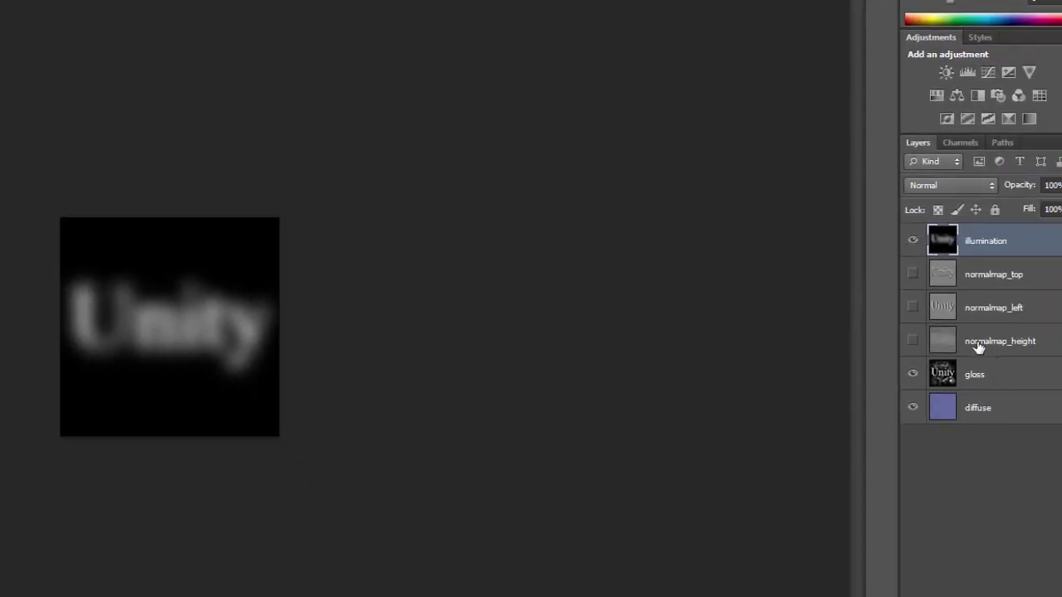
- In Photoshop, hide the illumination layer and paint a rough black circle outline on the normalmap_height layer
click(913, 241)
click(912, 344)
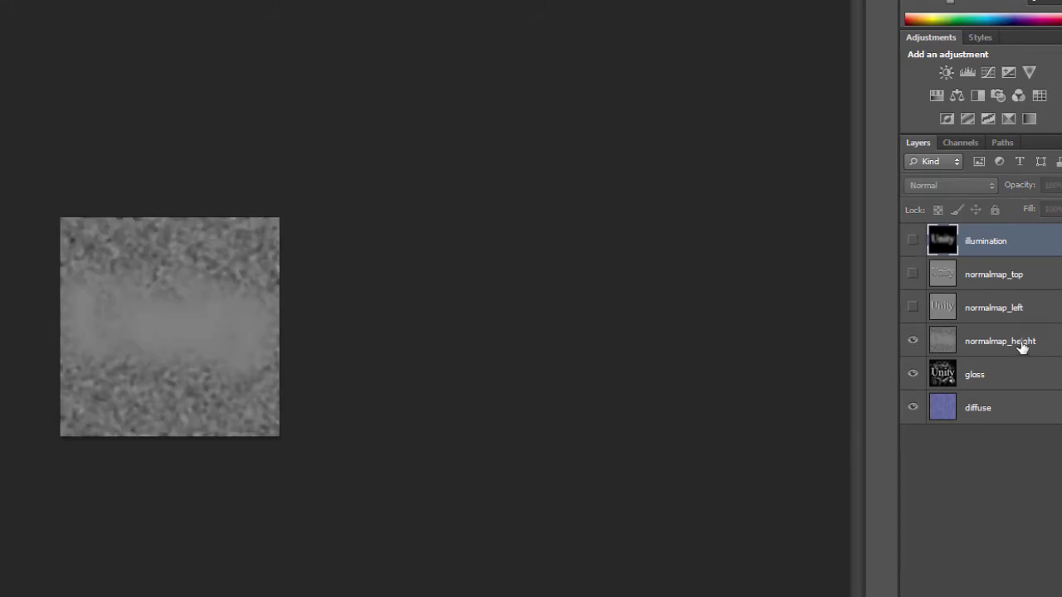
click(1021, 343)
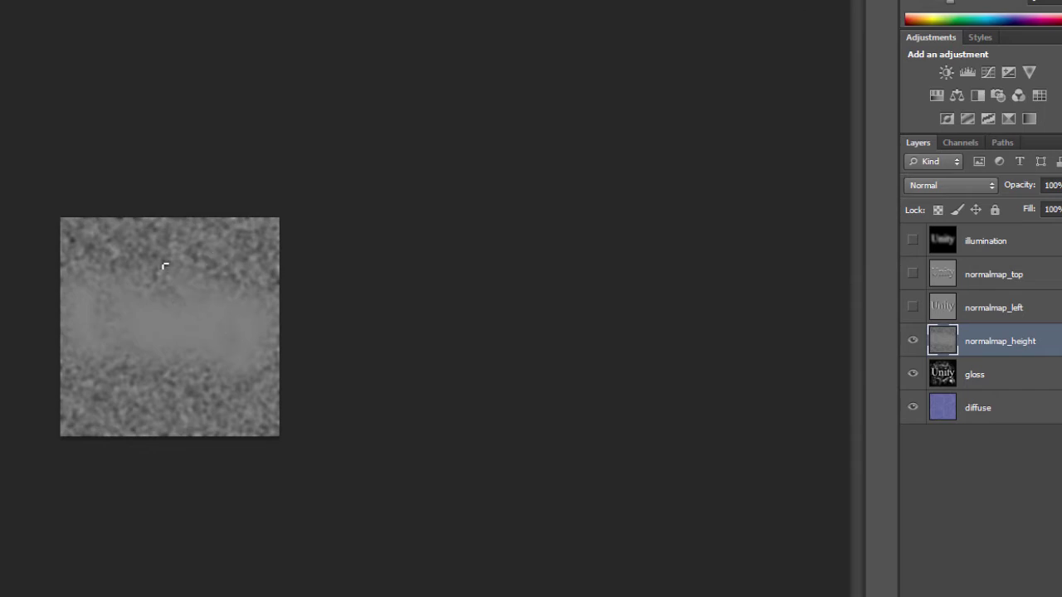
mouse_move(203, 251)
mouse_down()
mouse_move(104, 294)
mouse_move(98, 370)
mouse_move(175, 408)
mouse_move(254, 365)
mouse_move(236, 281)
mouse_move(196, 255)
mouse_up()
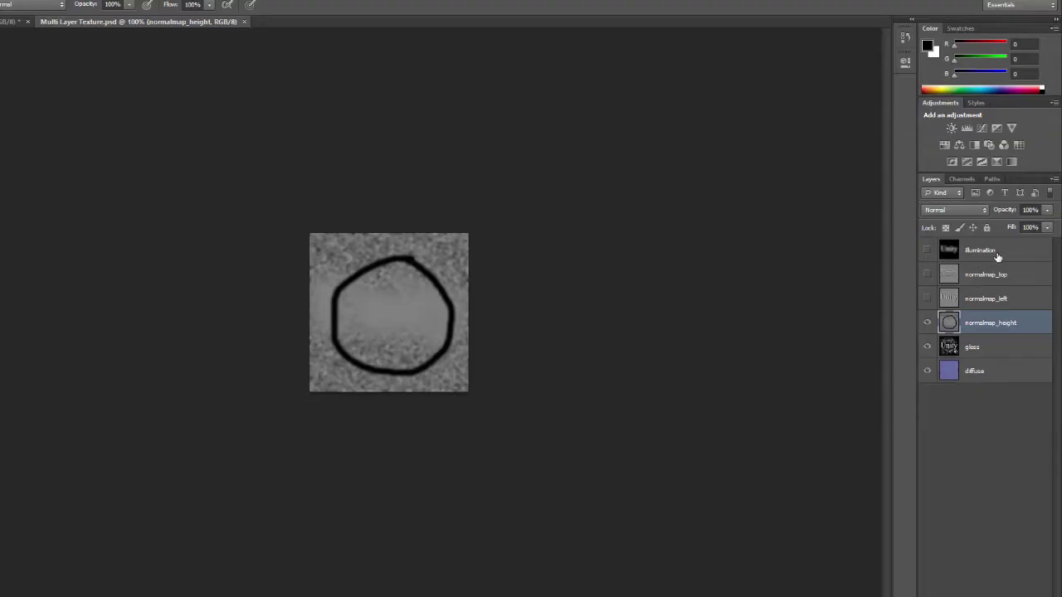
- On the diffuse layer, hide normalmap_height and gloss, paint a loose blue squiggle in RGB 0, 152, 216, and save the PSD
click(995, 252)
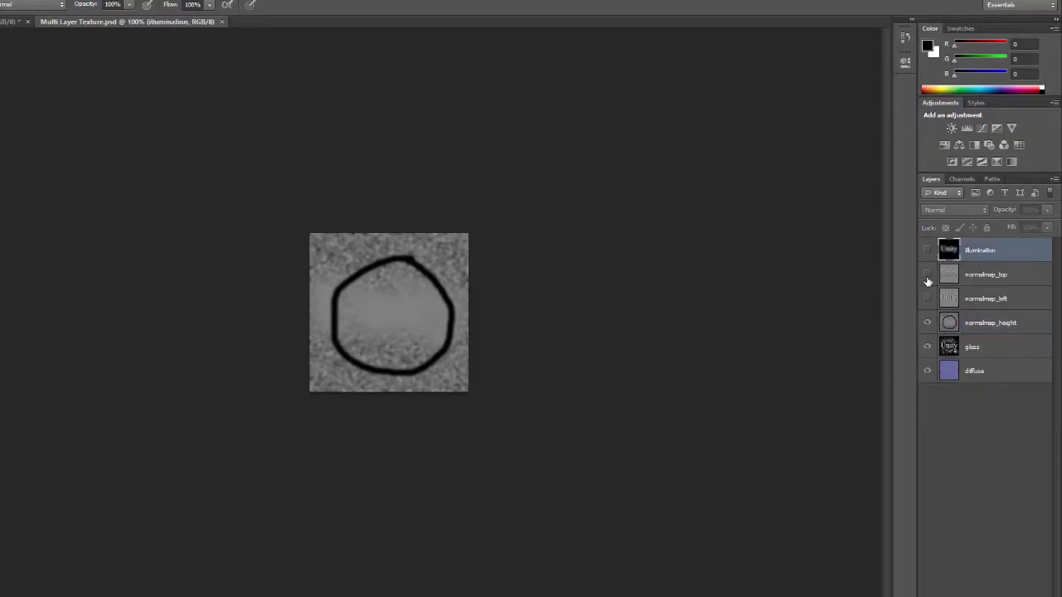
click(966, 377)
click(987, 86)
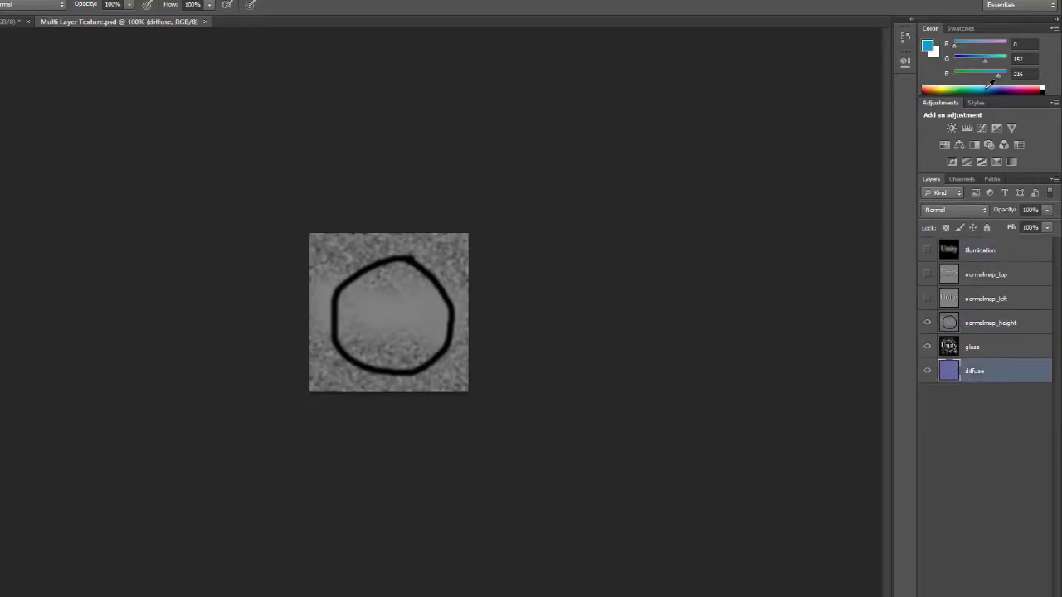
click(927, 322)
click(926, 347)
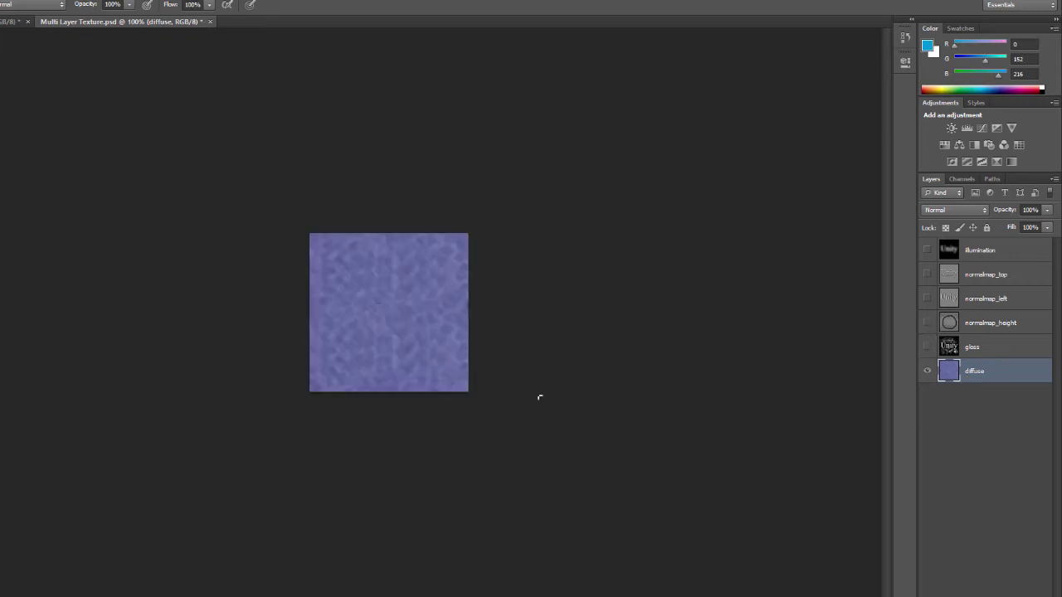
mouse_move(380, 263)
mouse_down()
mouse_move(342, 302)
mouse_move(445, 371)
mouse_up()
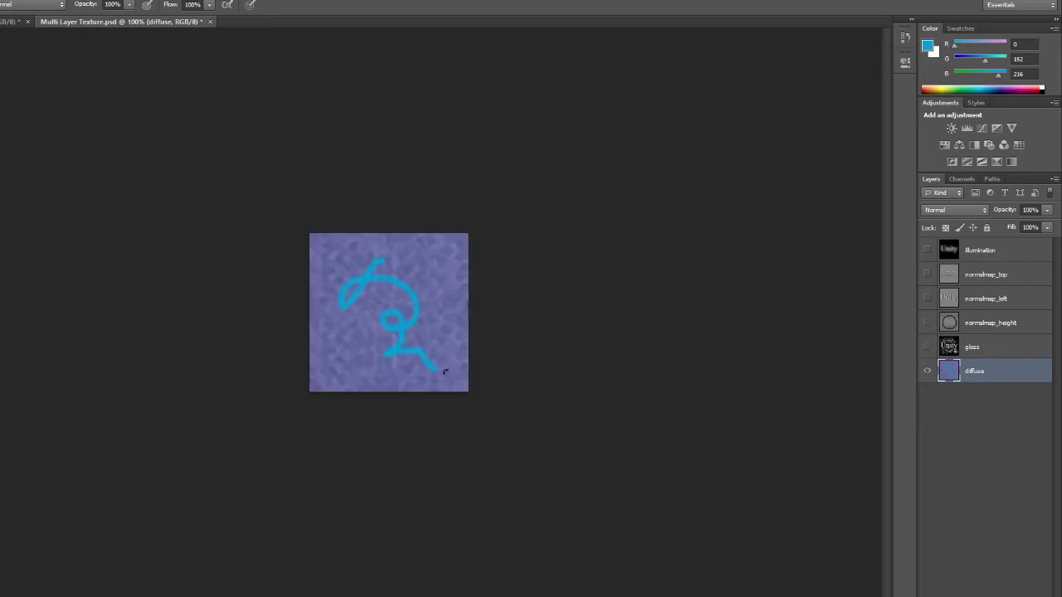
key(ctrl+s)
- Switch to Unity, inspect the Multilayer NGUI Atlas settings in Example 05, and open its Bumpy Background source in Photoshop
key(alt+Tab)
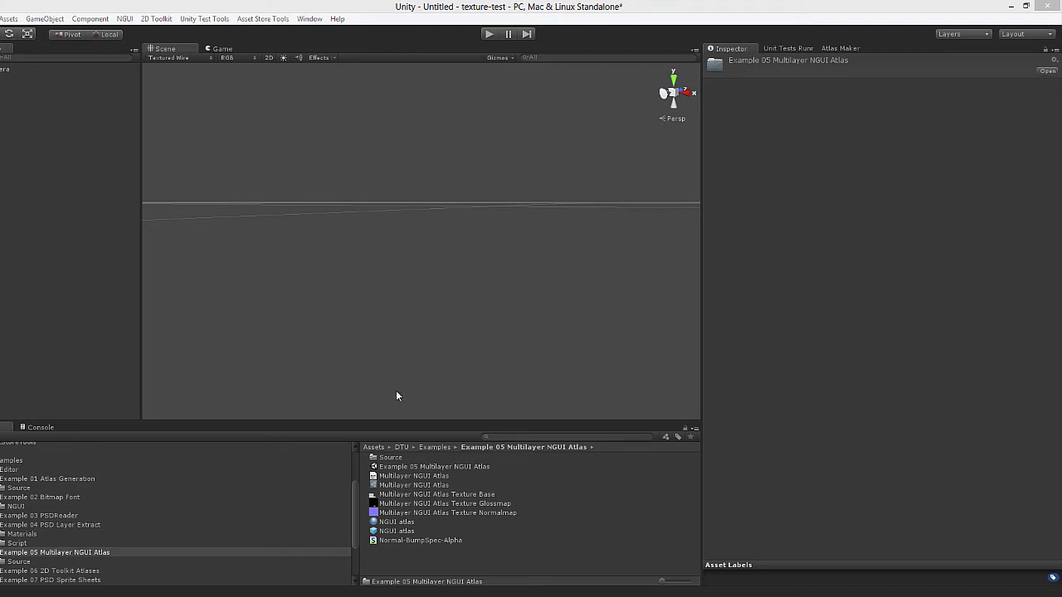
click(412, 486)
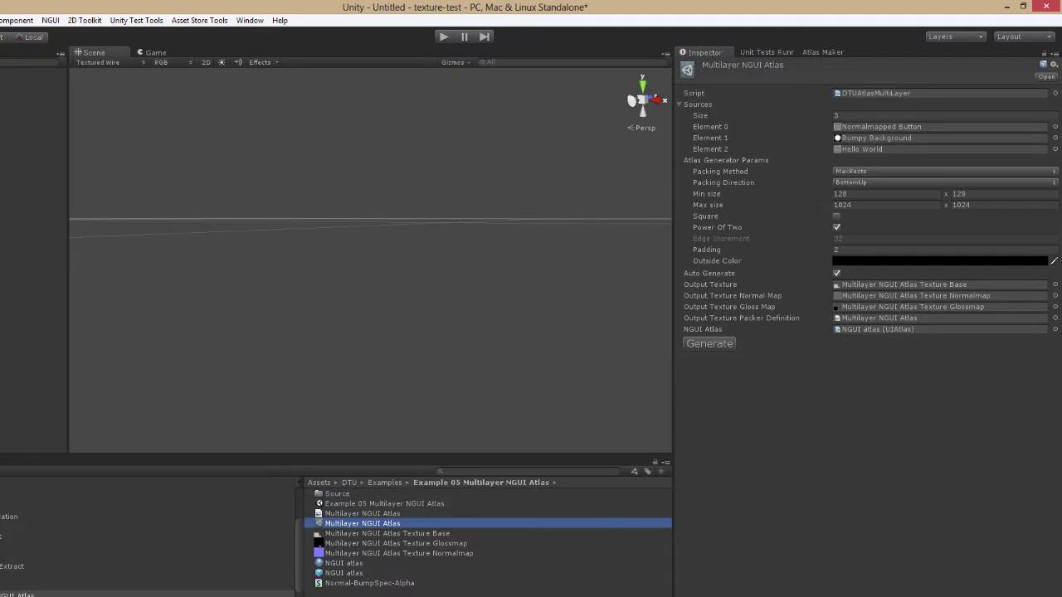
double_click(332, 496)
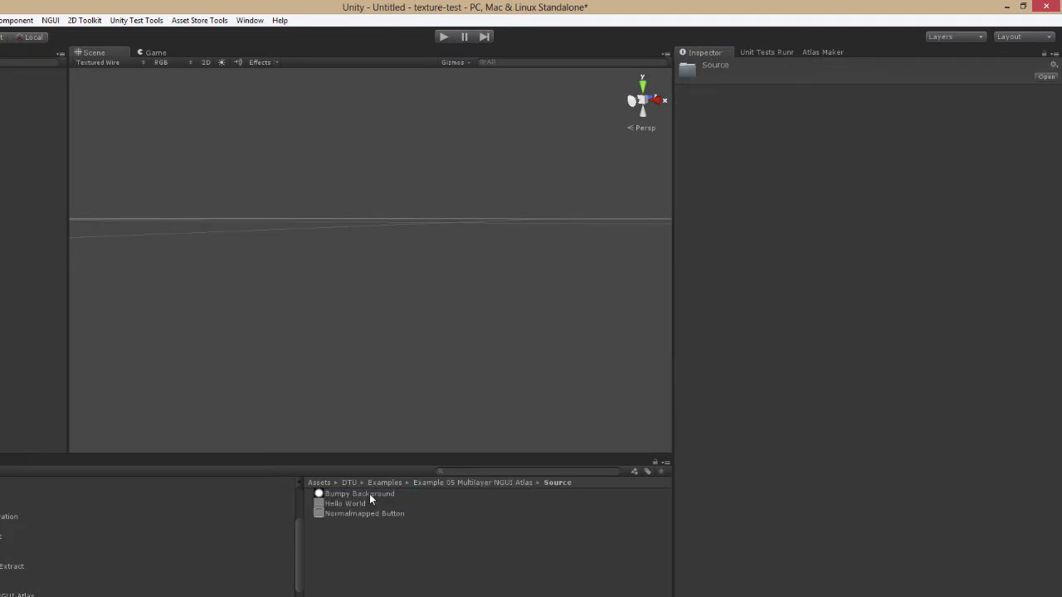
double_click(360, 494)
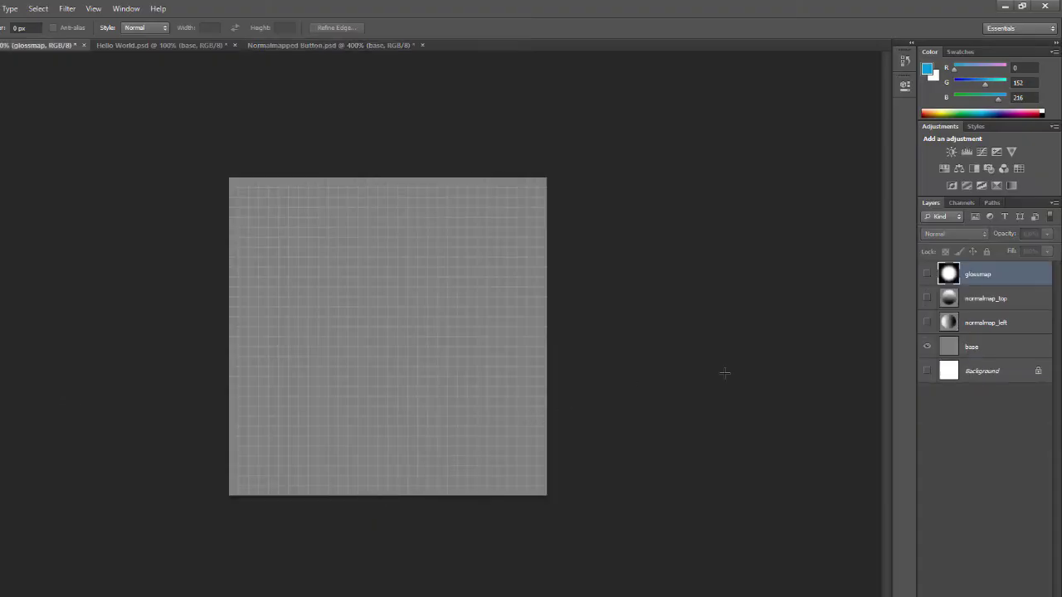
- Examine the glossmap, normalmap_top, normalmap_left and base layers of Bumpy Background.psd, ending with only base shown and selected
click(926, 297)
click(926, 274)
click(926, 323)
click(926, 345)
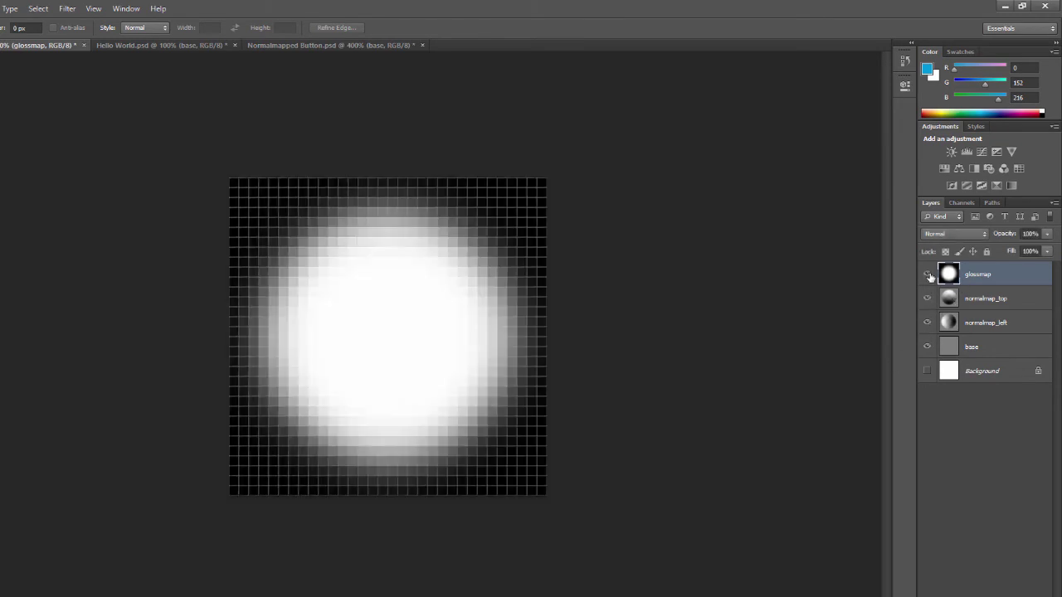
click(928, 275)
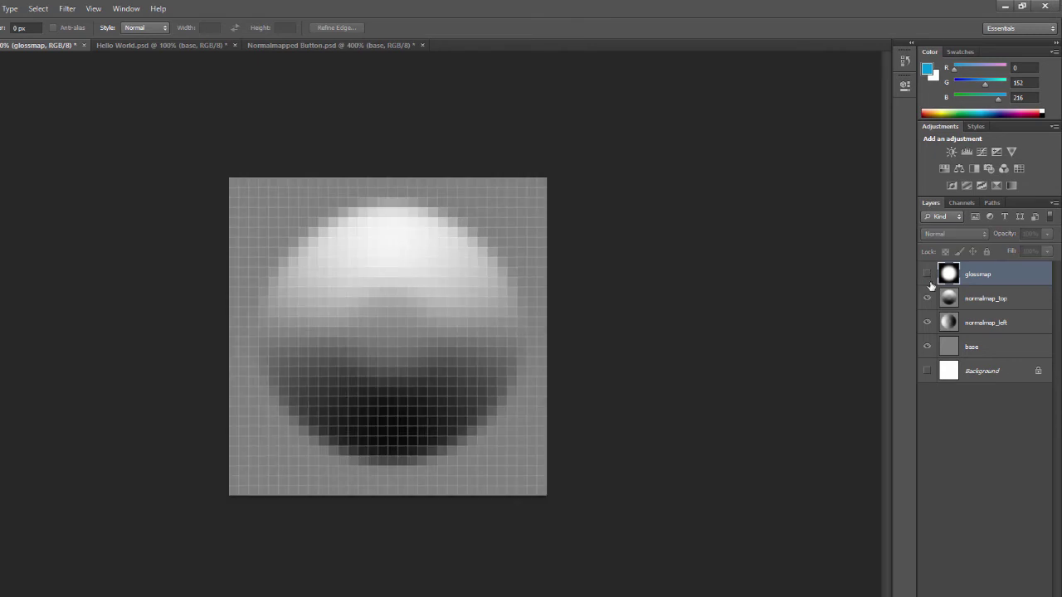
click(974, 302)
click(927, 300)
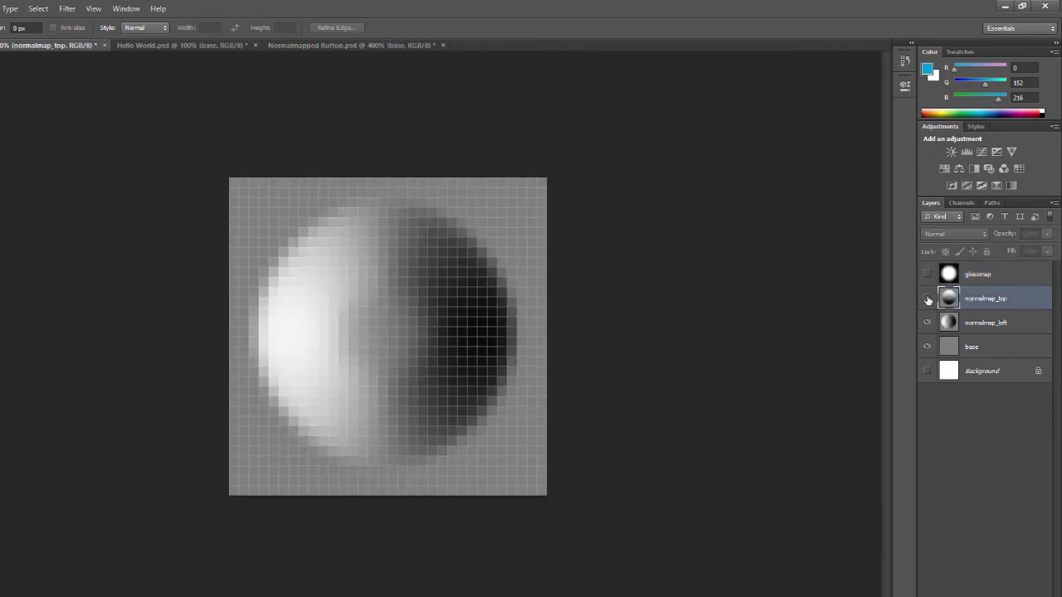
click(987, 330)
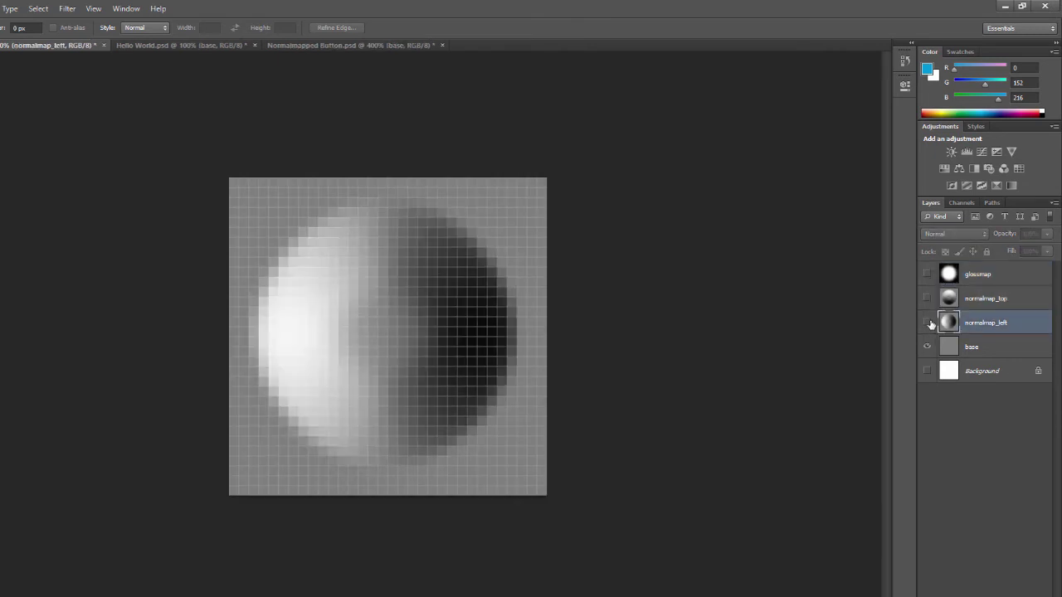
click(927, 323)
click(972, 346)
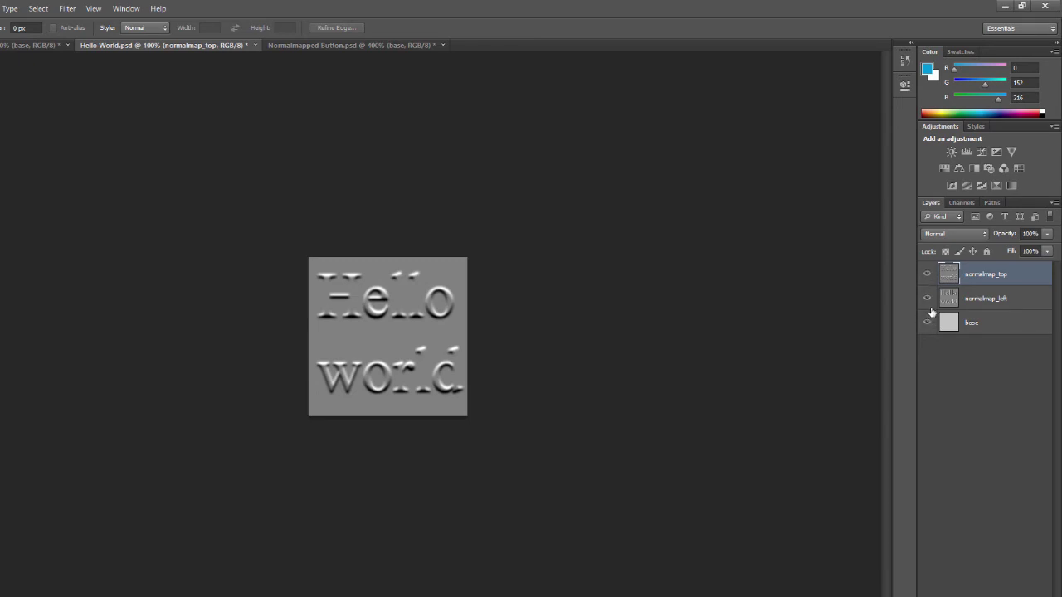
- In Hello World.psd, hide normalmap_left and normalmap_top and select the base layer to view it alone
click(927, 298)
click(927, 273)
click(977, 332)
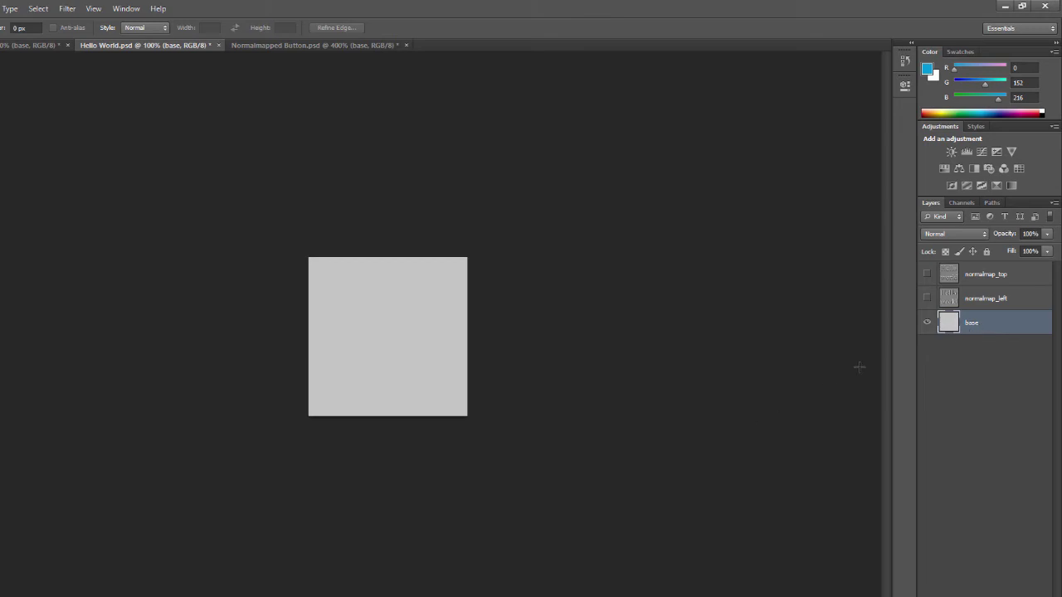
- Open the Normalmapped Button source from Unity and examine its normalmap_top, normalmap_left, glossmap and base layers, leaving only base shown
key(alt+Tab)
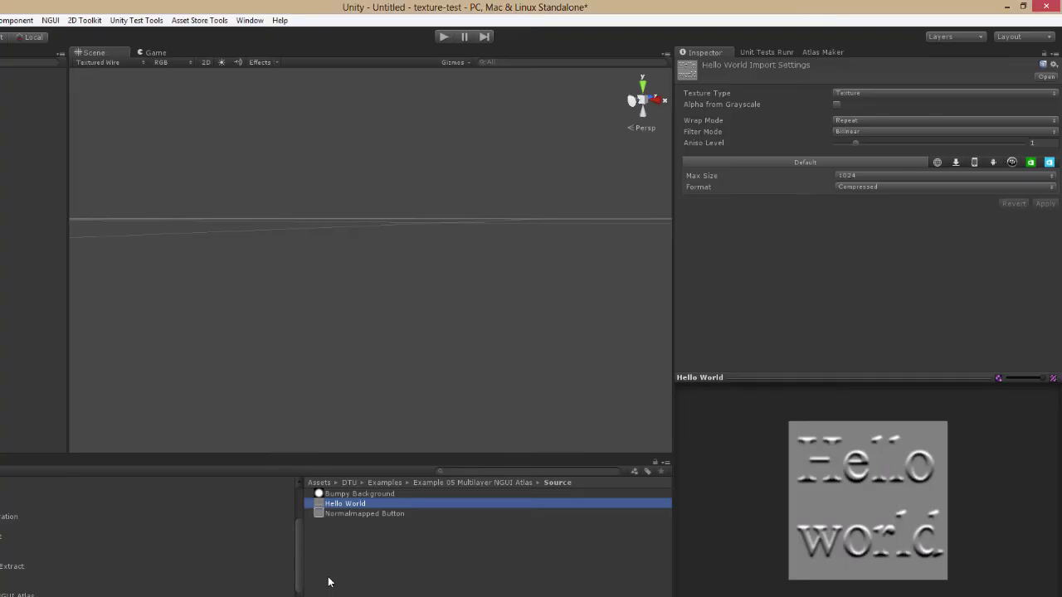
double_click(353, 514)
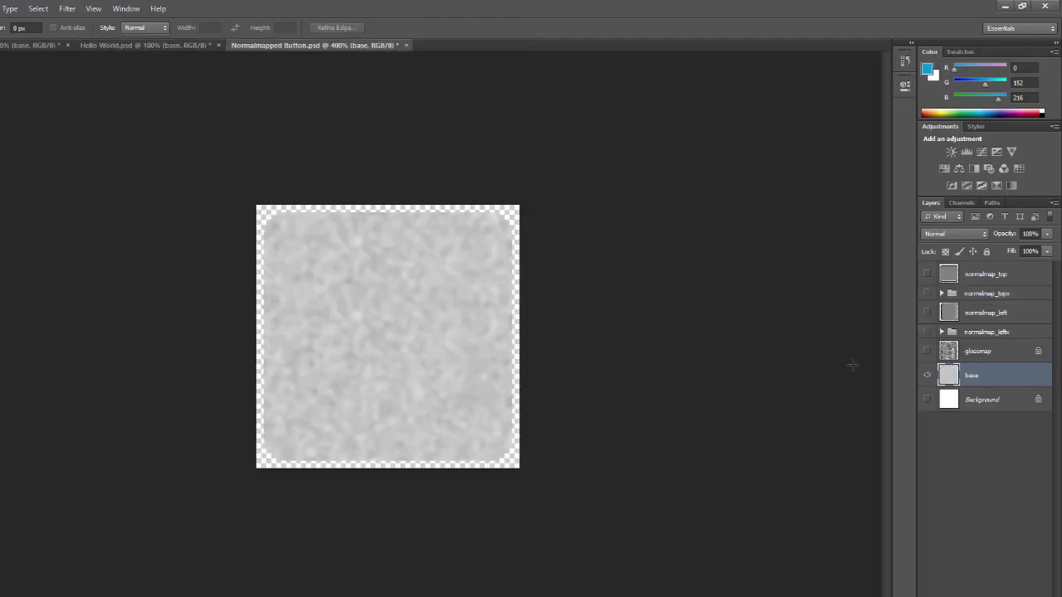
click(927, 274)
click(926, 313)
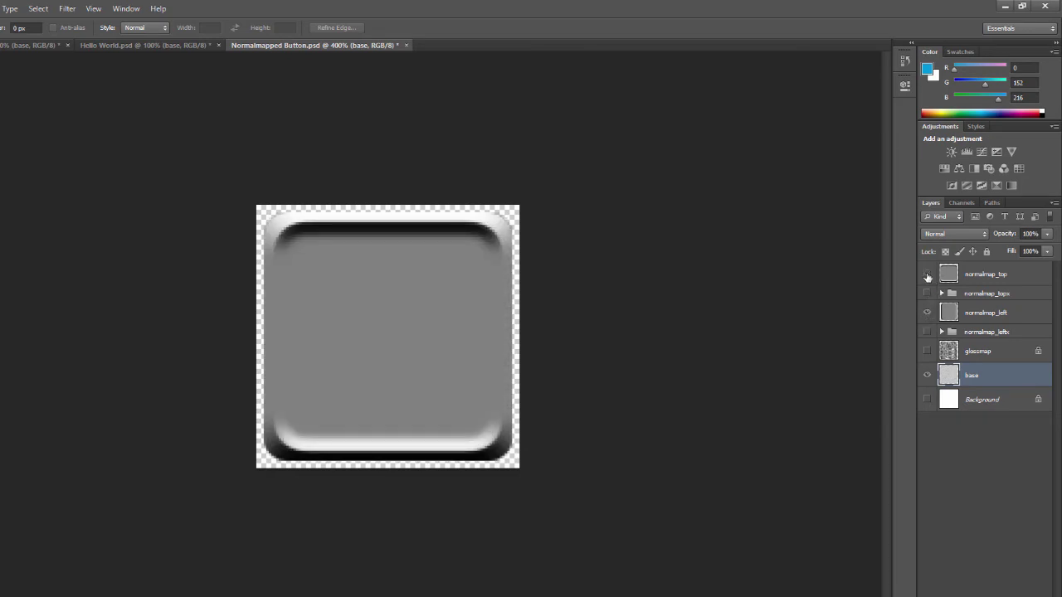
click(928, 276)
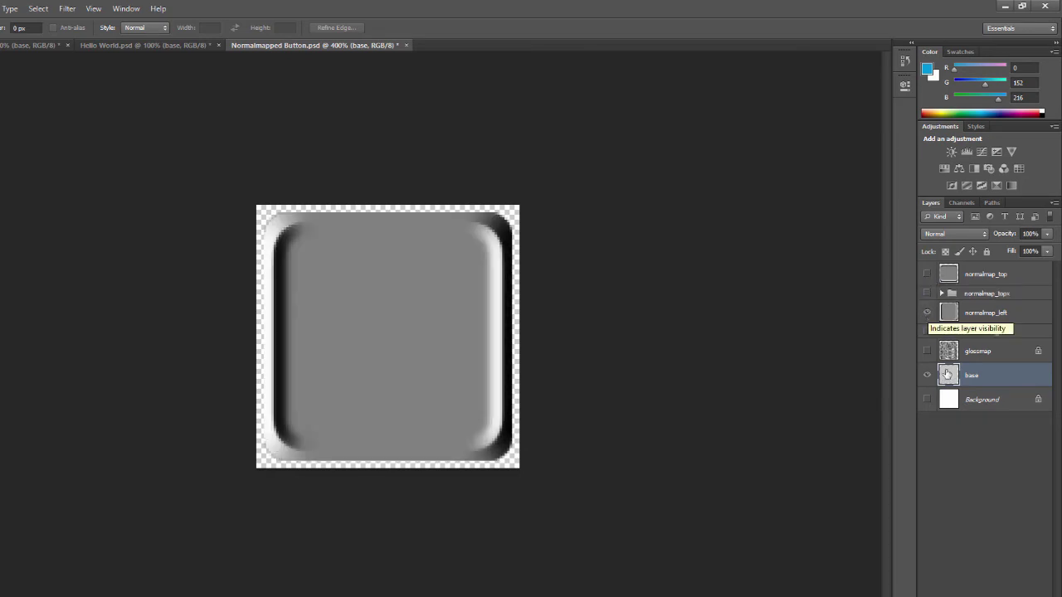
click(926, 352)
click(926, 313)
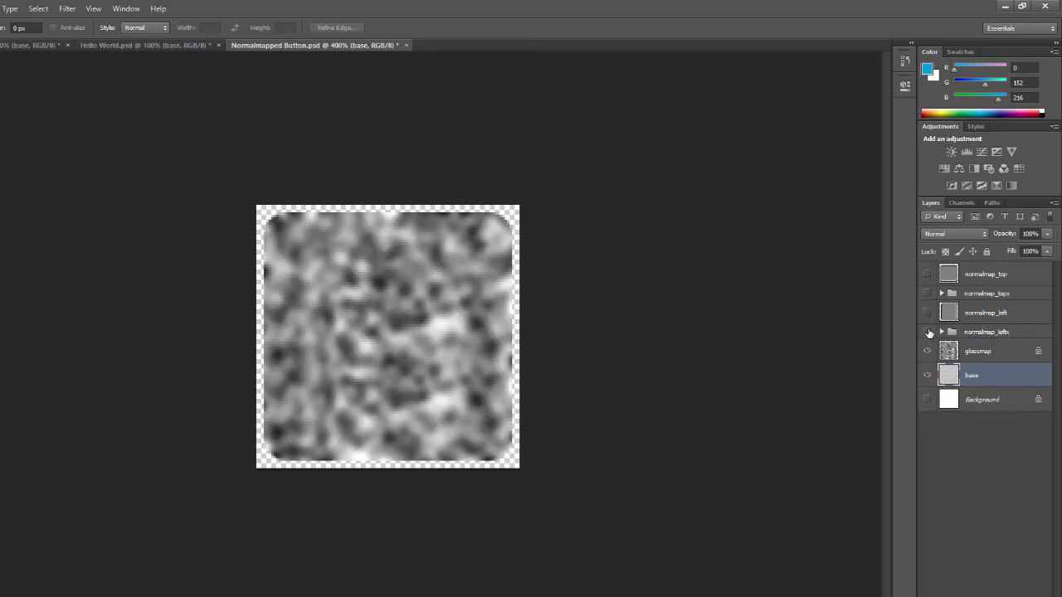
click(987, 357)
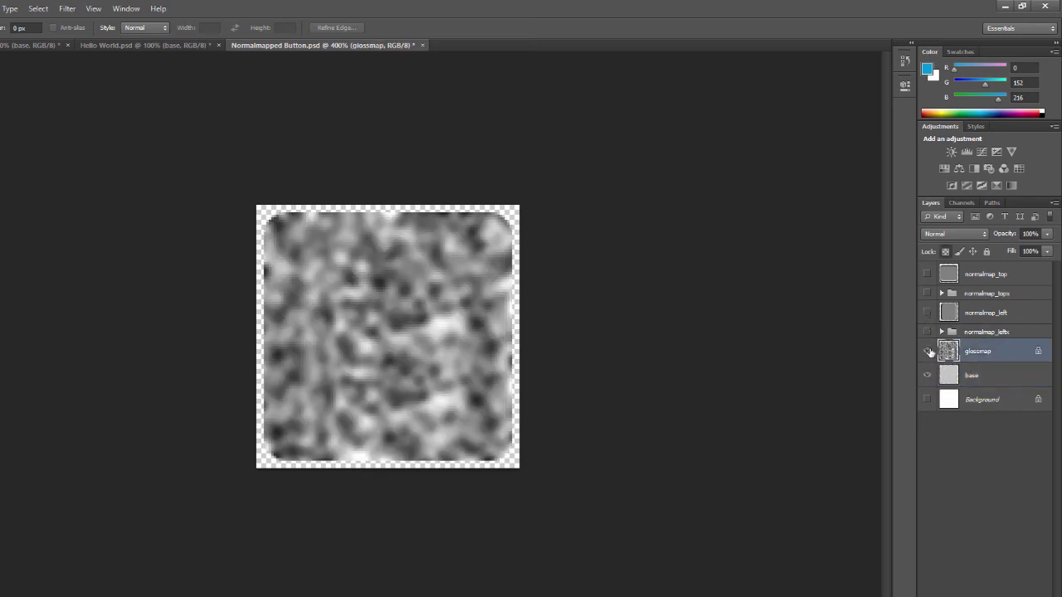
click(927, 352)
click(979, 378)
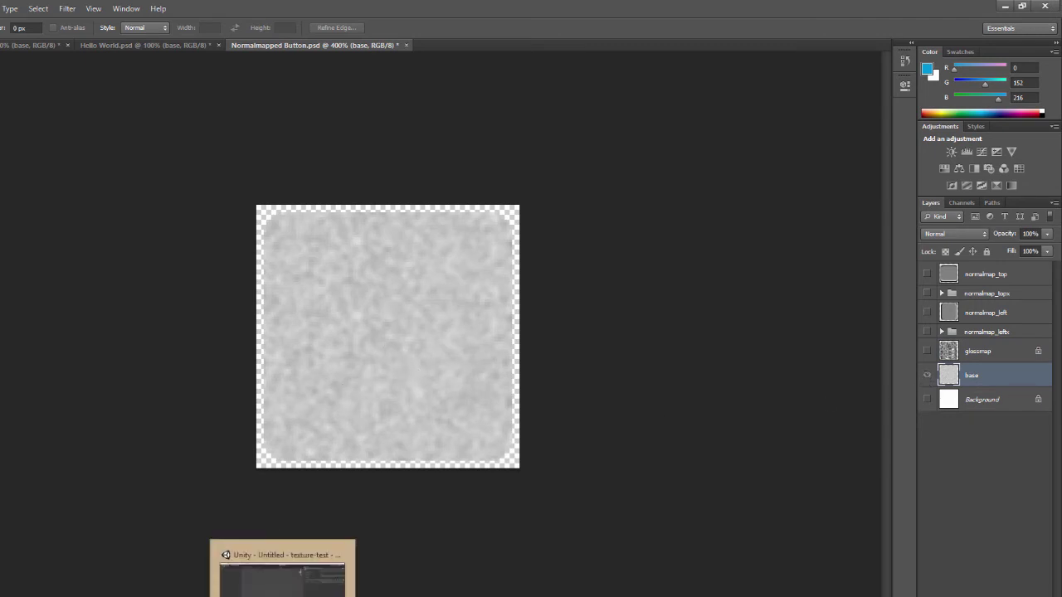
- Return to Unity and generate the Multilayer NGUI Atlas in the Example 05 folder
click(282, 596)
click(415, 488)
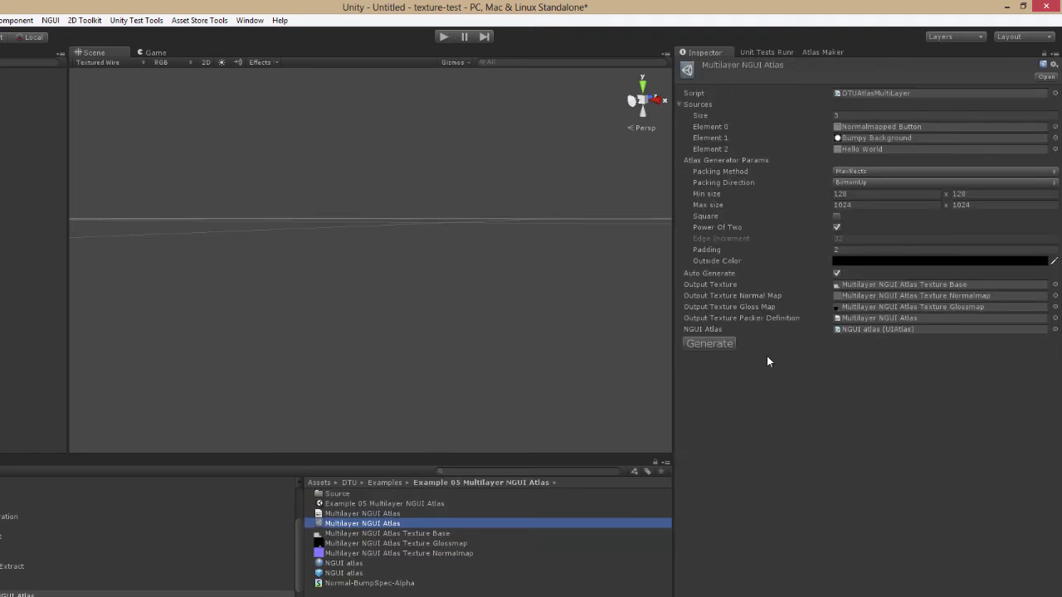
click(712, 342)
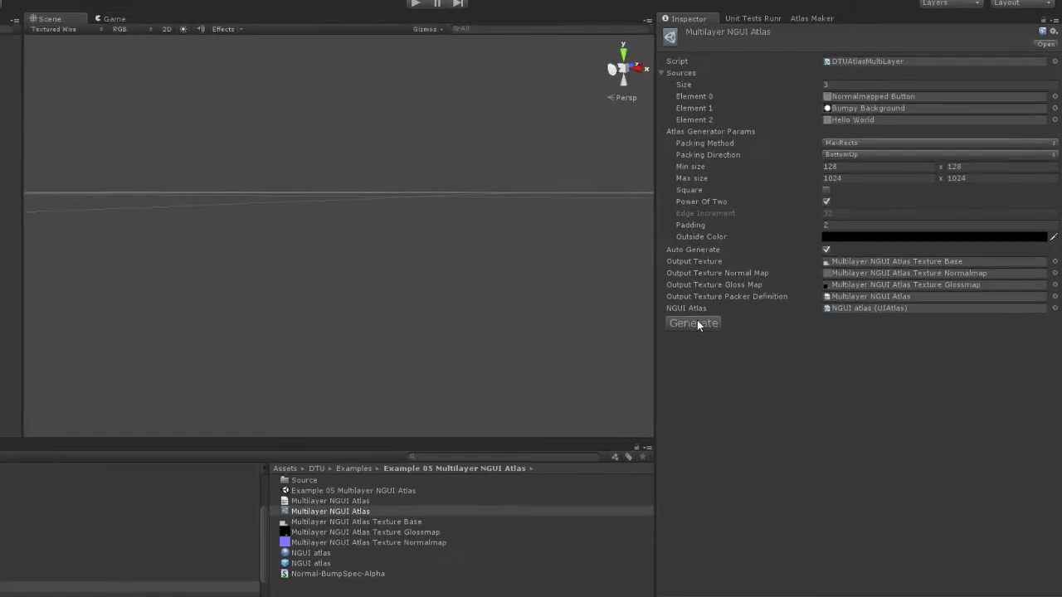
- Preview the atlas's base, glossmap and normalmap textures and inspect the NGUI atlas material
click(424, 533)
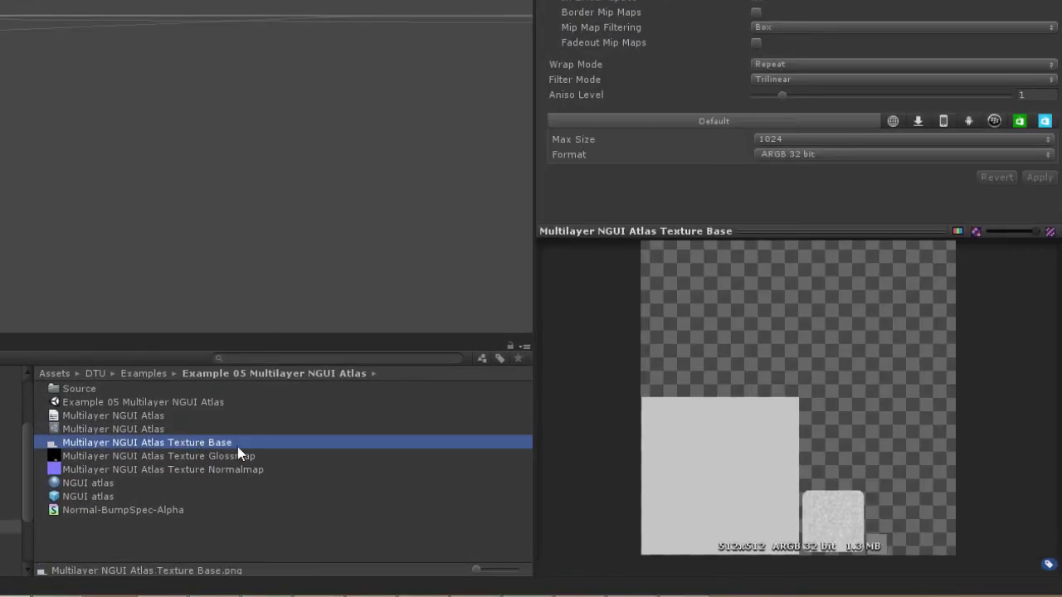
click(183, 455)
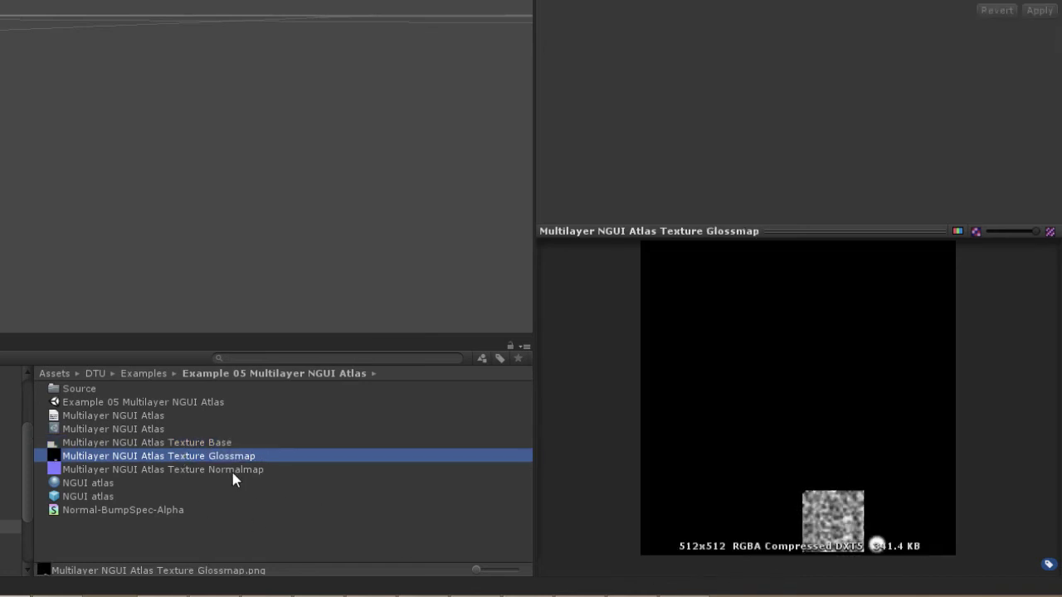
click(233, 472)
click(214, 444)
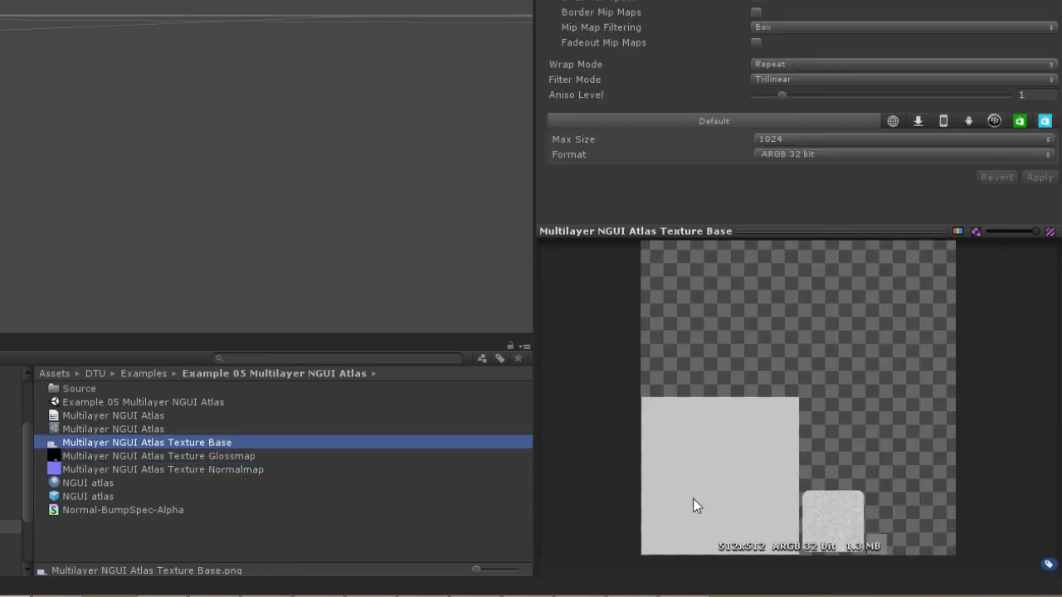
click(133, 456)
click(162, 469)
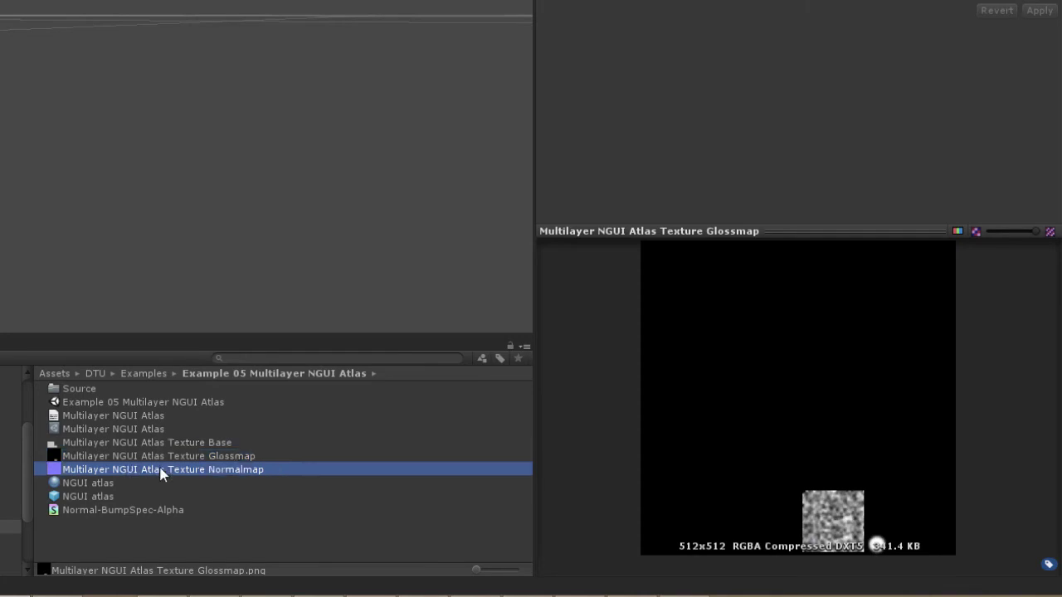
click(103, 484)
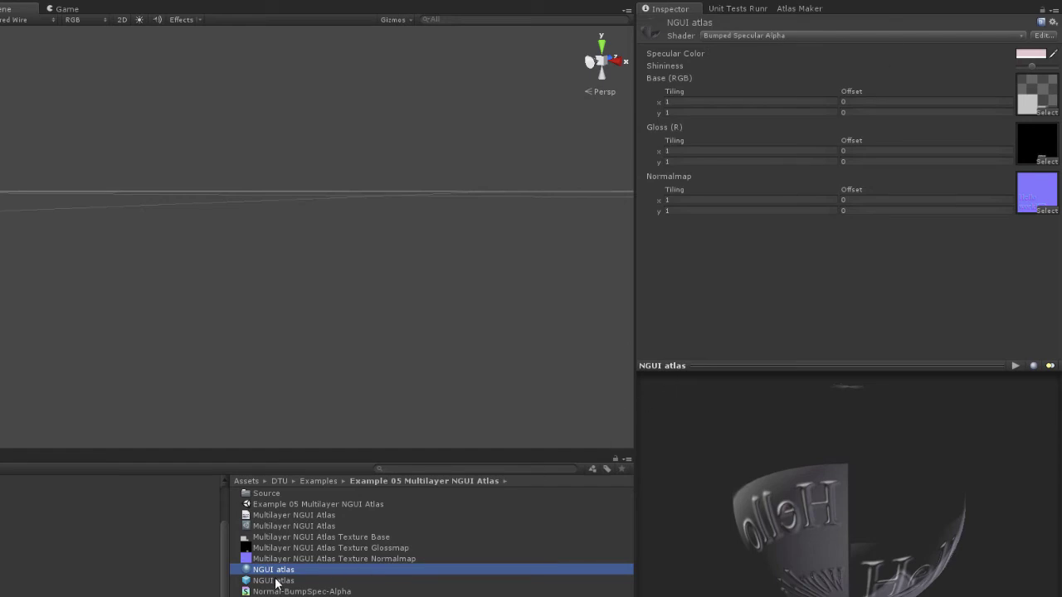
- Open the Example 05 Multilayer NGUI Atlas scene without saving the untitled one, inspect its button grid and play it in the Game view
double_click(290, 502)
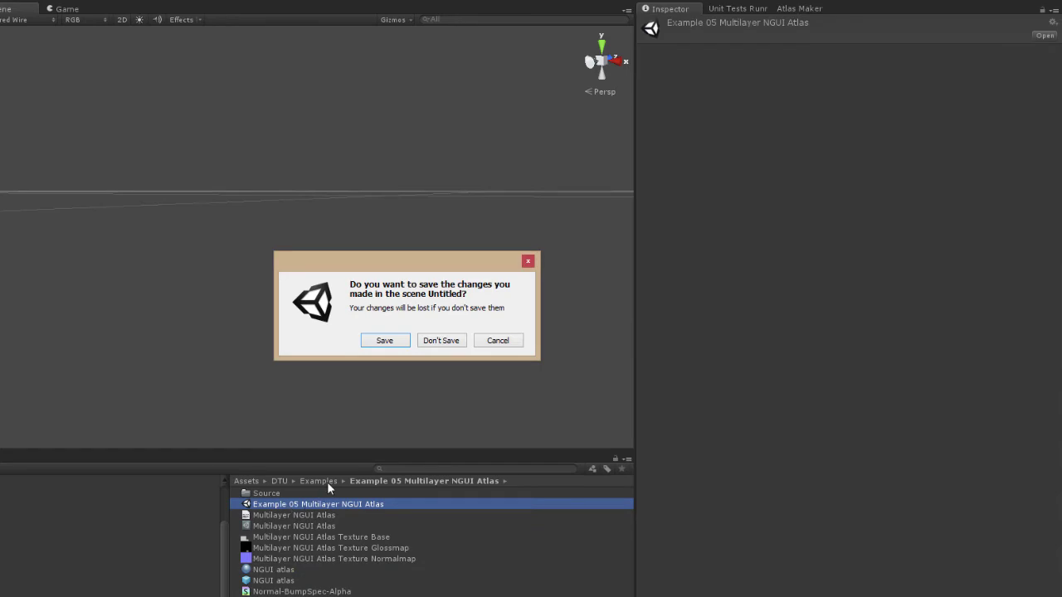
click(438, 345)
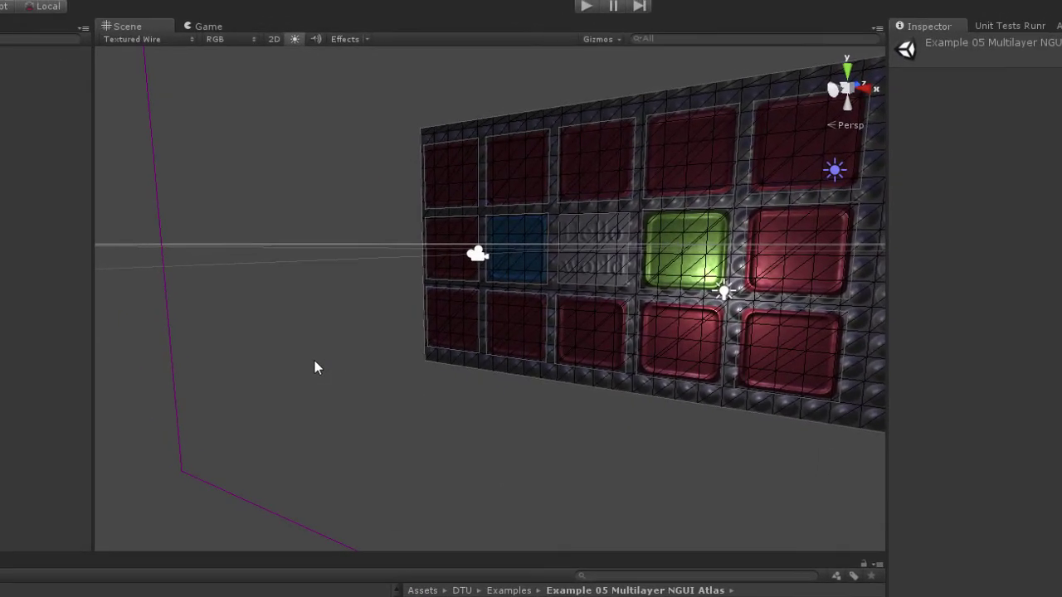
right_drag(280, 281, 423, 194)
key(w)
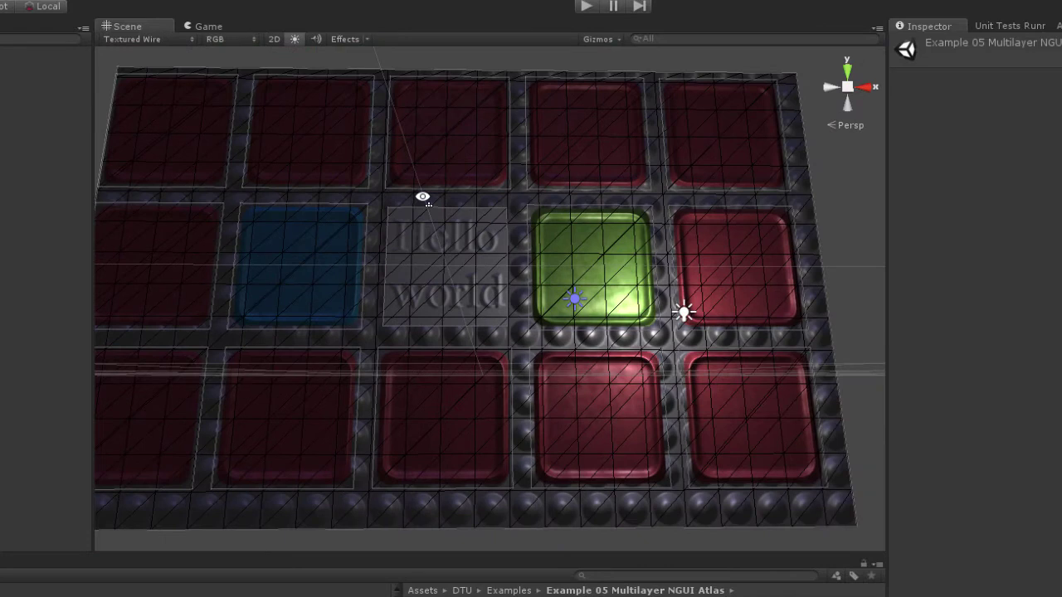
click(209, 26)
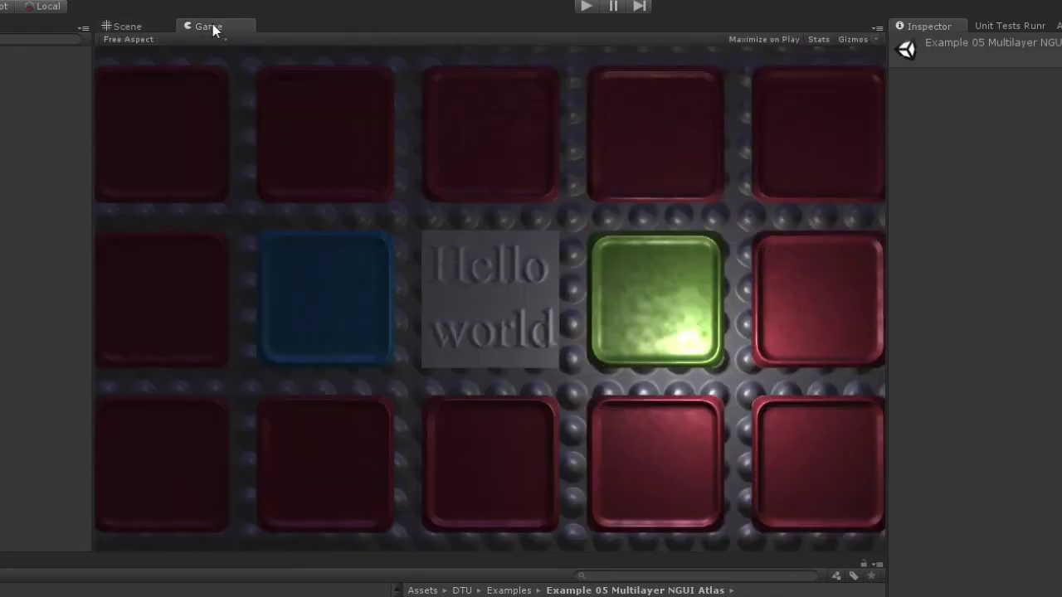
click(587, 5)
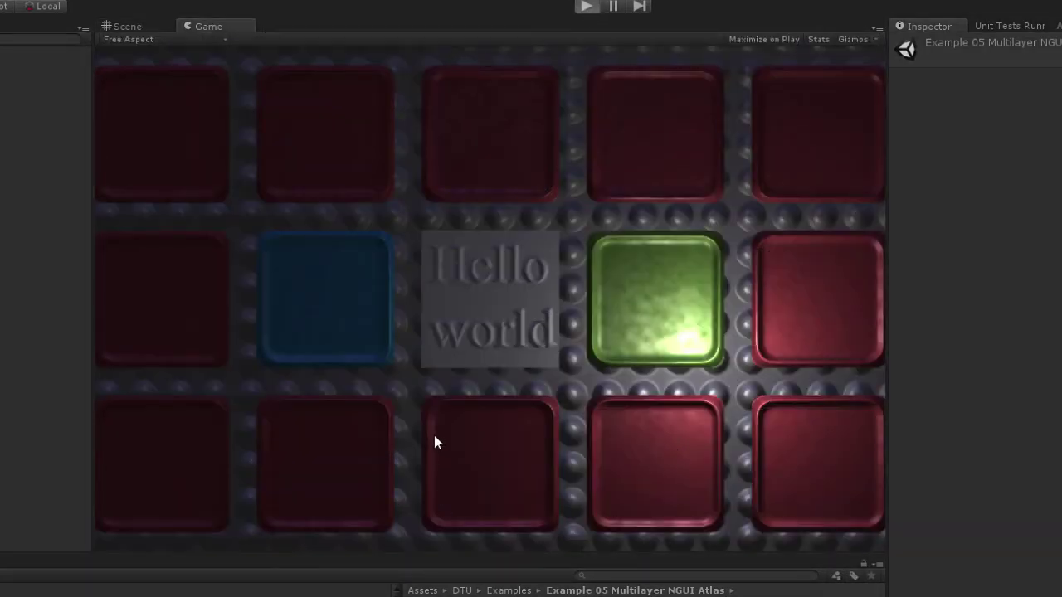
click(510, 456)
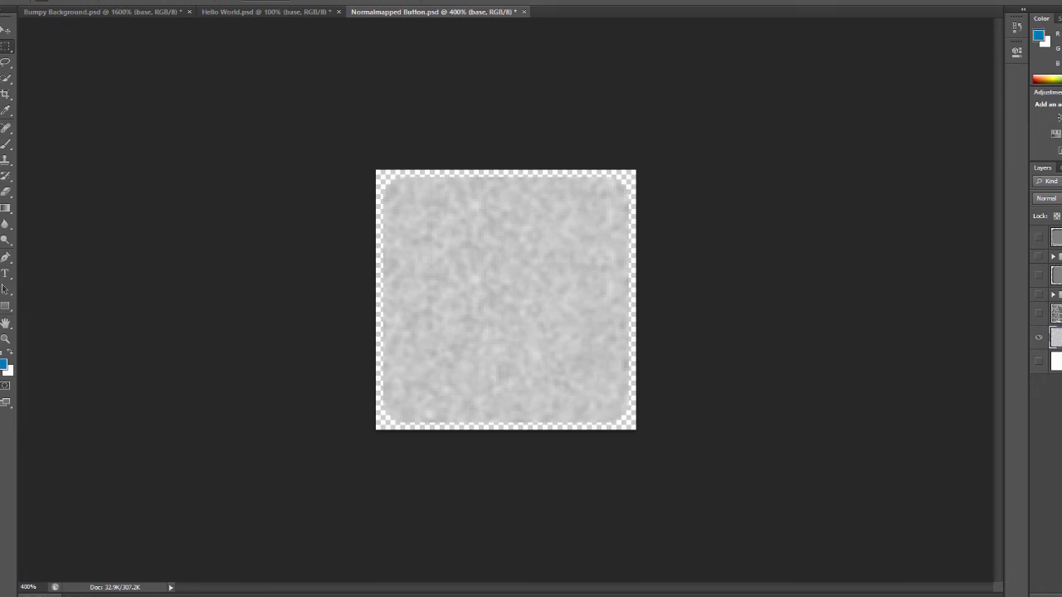
- Paint a large soft blue area over the Normalmapped Button's base layer with the Brush tool, save the file and return to Unity
click(6, 144)
right_click(456, 234)
drag(478, 249, 549, 274)
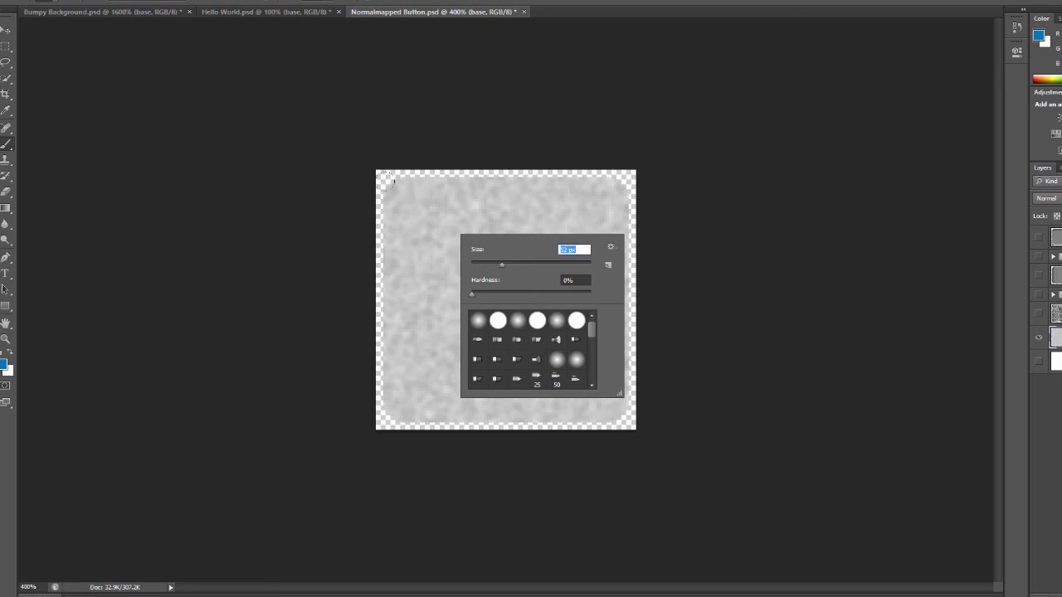
key(Return)
mouse_move(404, 225)
mouse_down()
mouse_move(473, 237)
mouse_move(502, 369)
mouse_move(431, 378)
mouse_up()
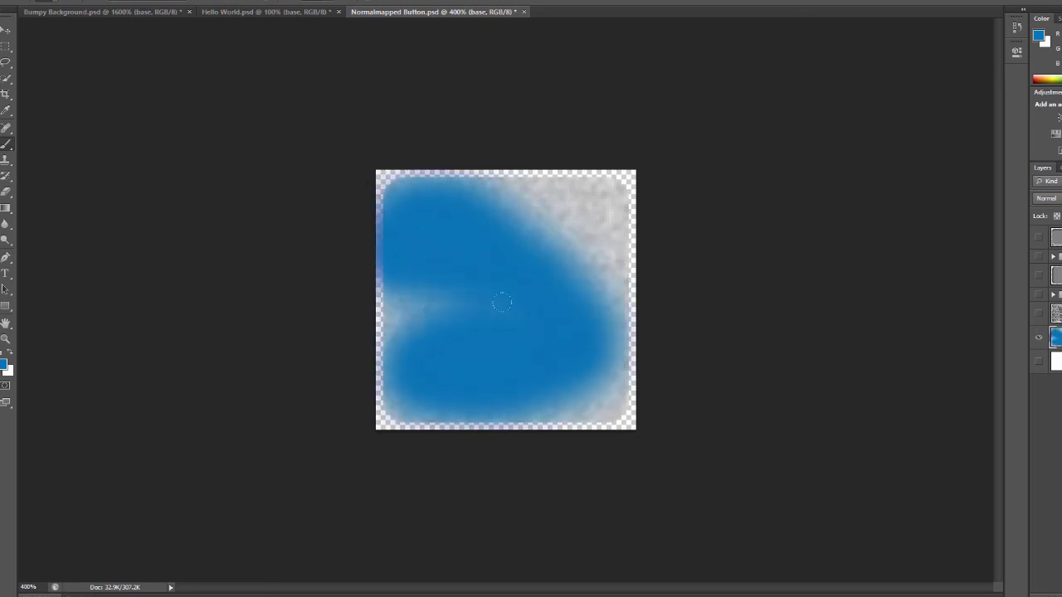
key(ctrl+s)
key(alt+Tab)
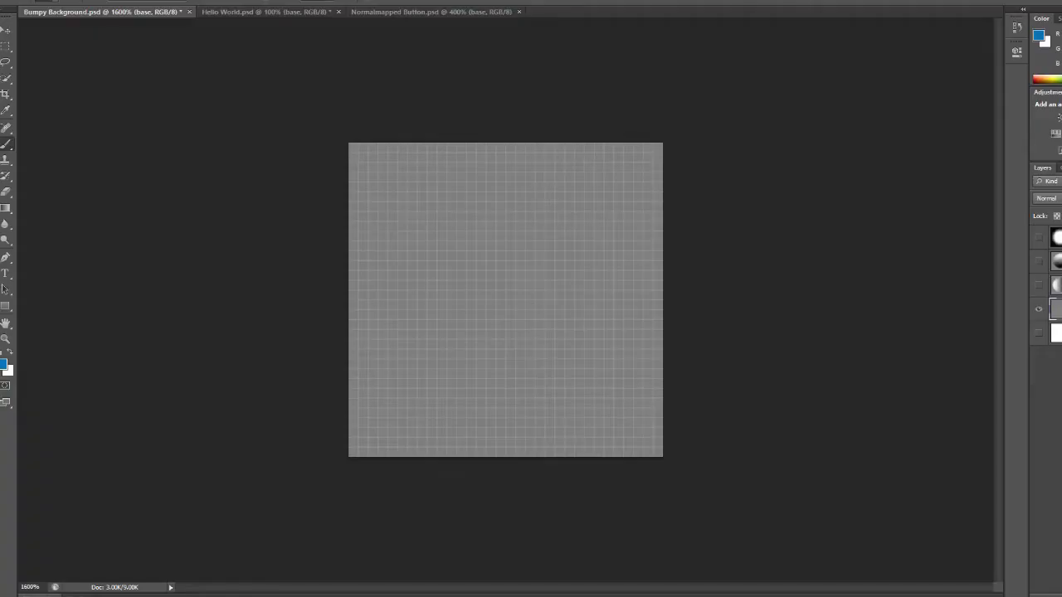
- In Photoshop, invert Bumpy Background's normalmap_top and normalmap_left layers, leave normalmap_top hidden, save the file and return to Unity
click(1038, 263)
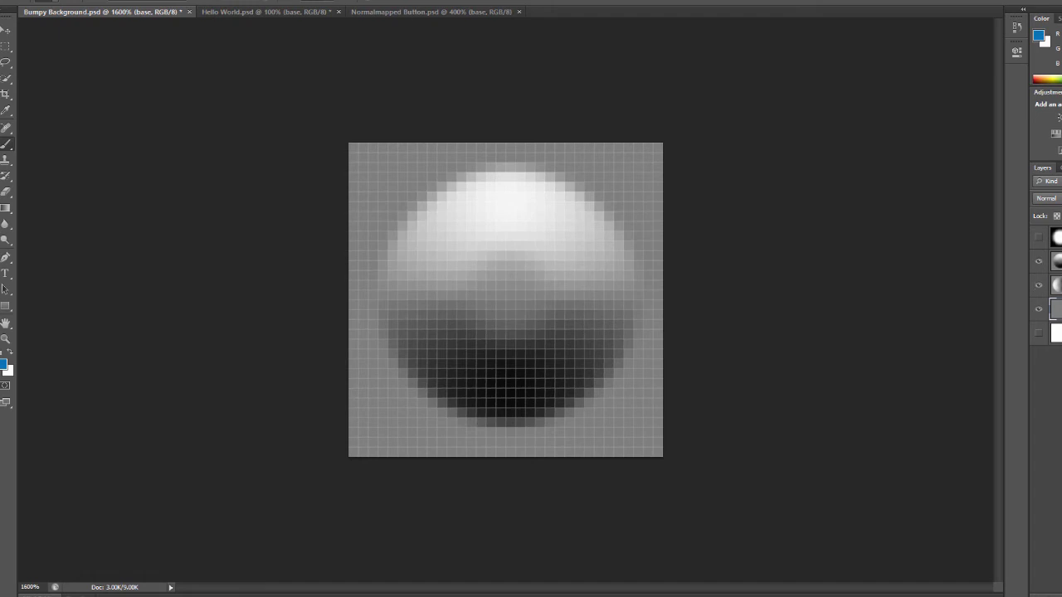
click(1055, 261)
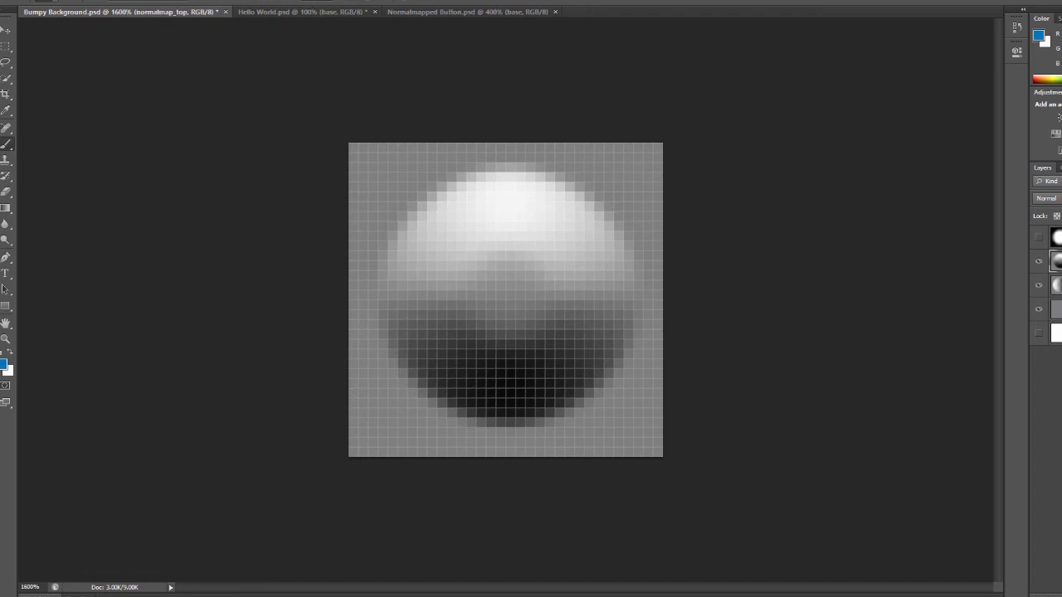
key(ctrl+i)
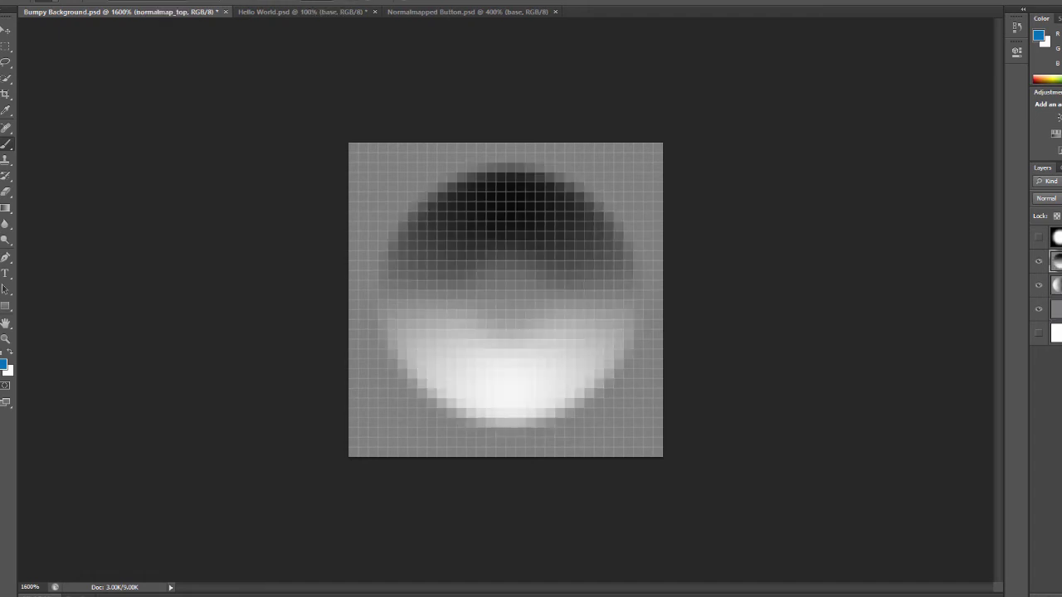
click(1056, 284)
click(1038, 261)
key(ctrl+i)
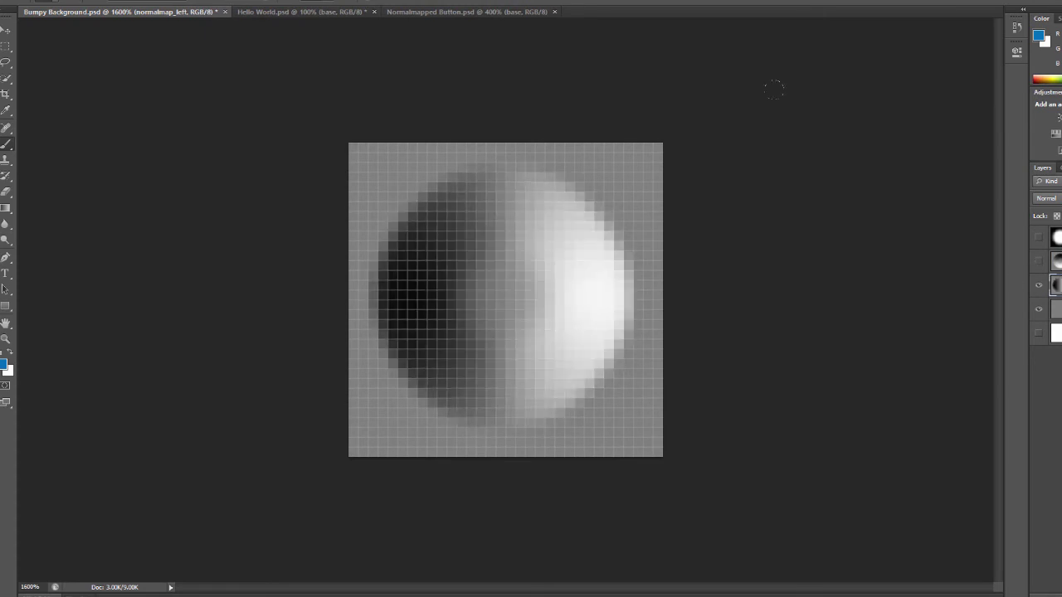
key(ctrl+s)
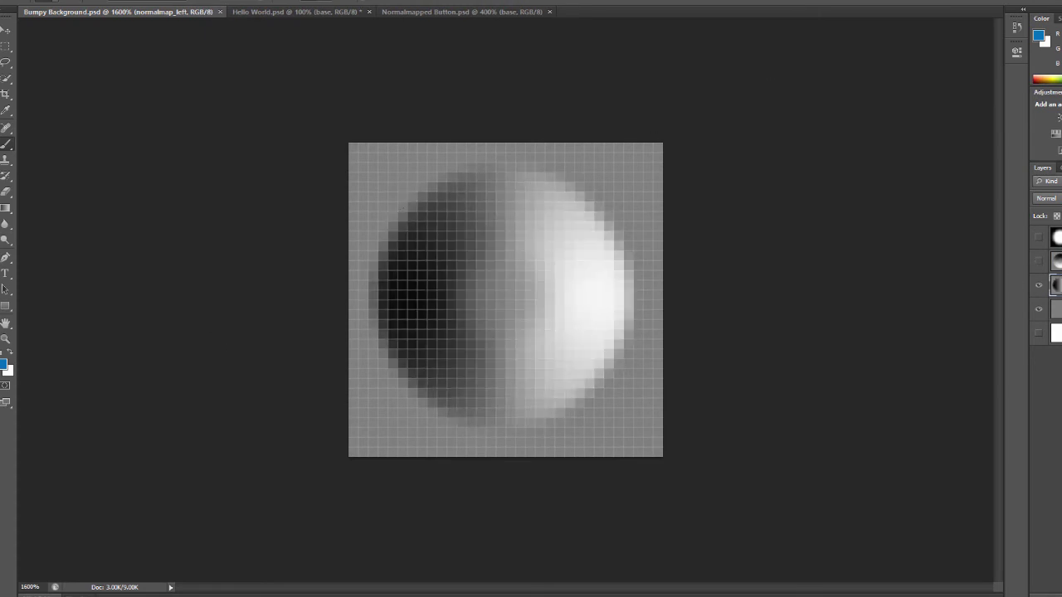
key(alt+Tab)
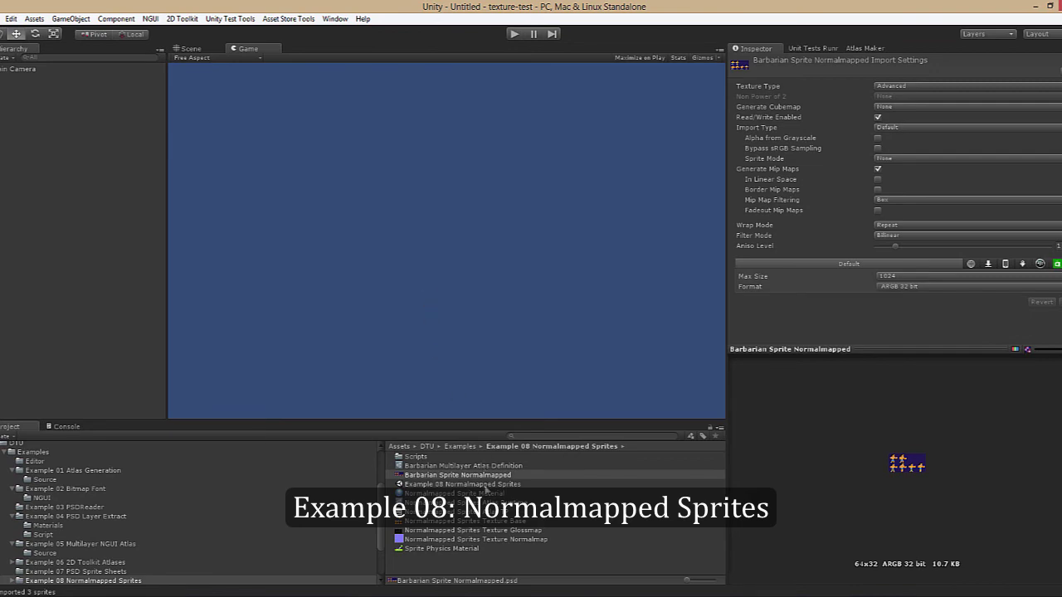
- Open the Barbarian Sprite Normalmapped source from the Example 08 folder and examine its normalmap_left and normalmap_top layers, hiding both again
double_click(458, 476)
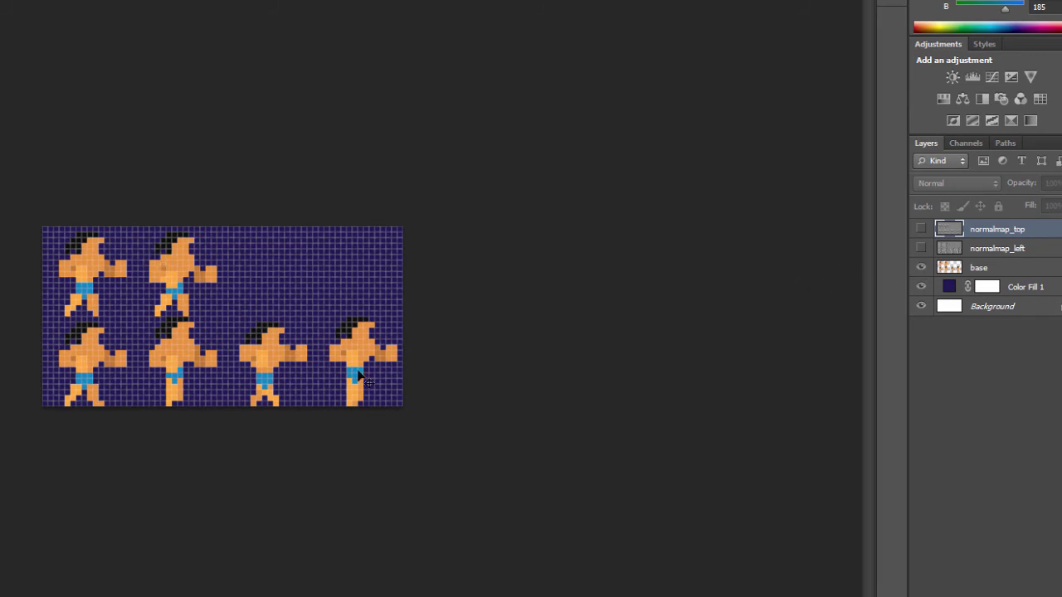
click(921, 248)
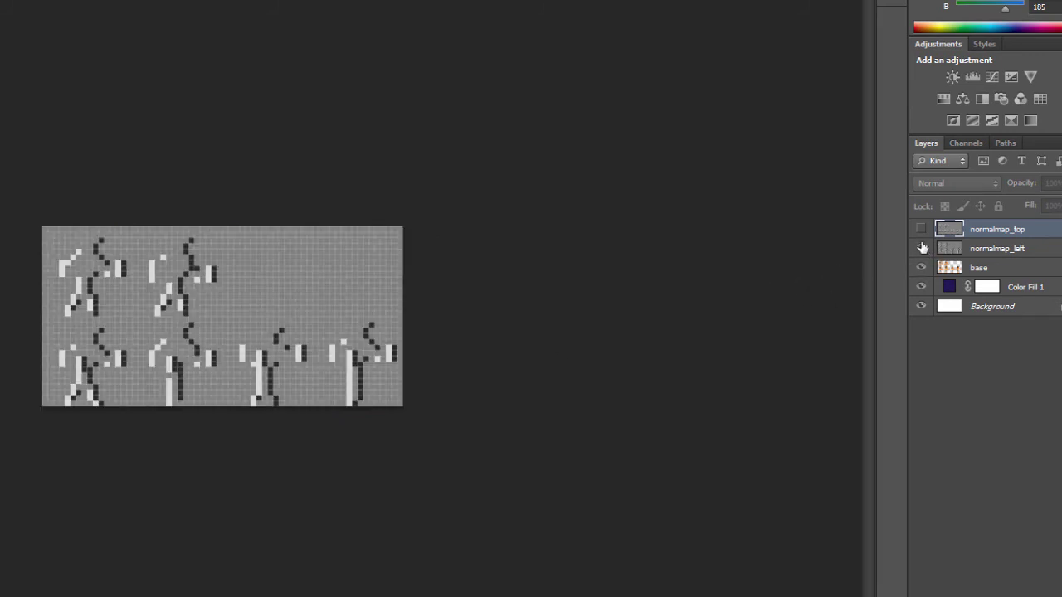
click(923, 230)
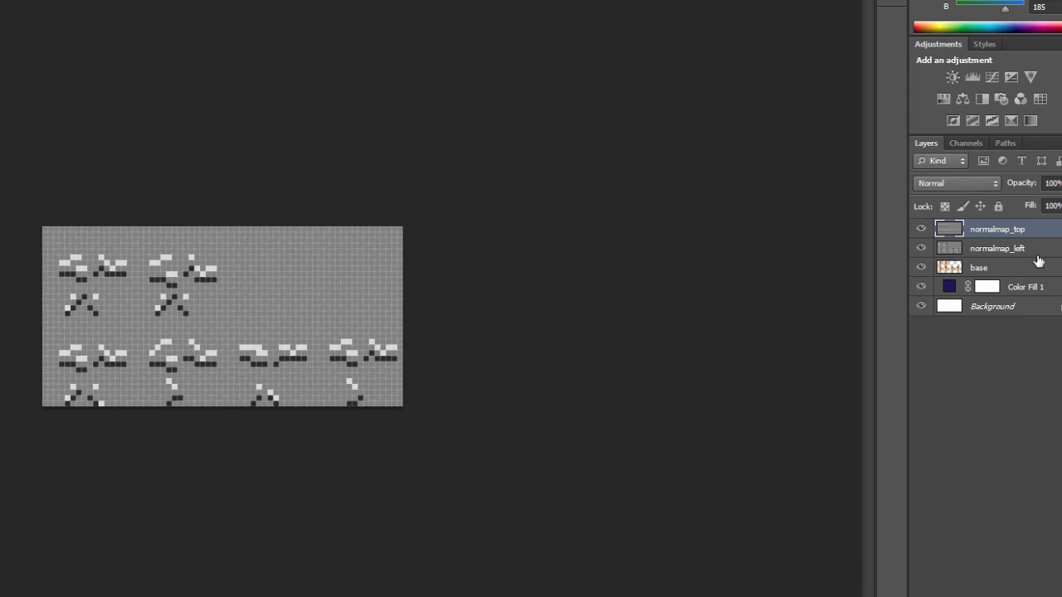
click(1000, 249)
click(920, 248)
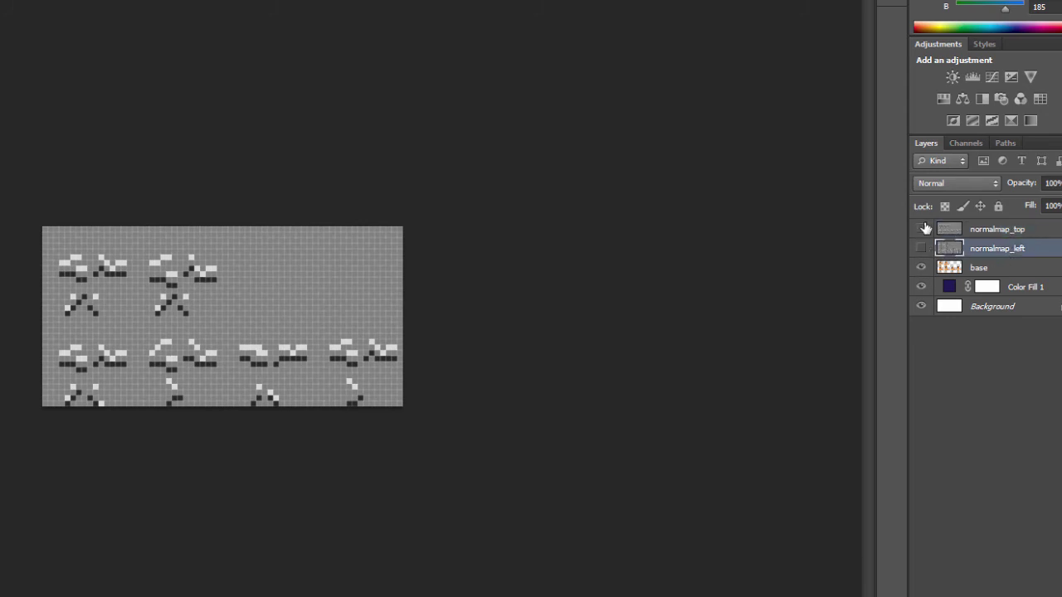
click(921, 229)
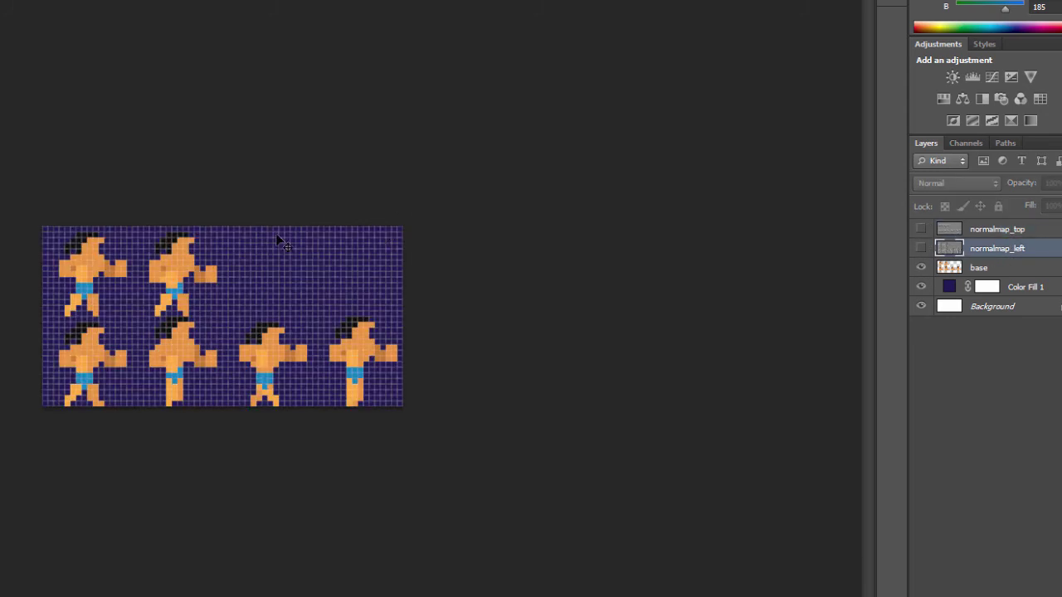
- Show the sprite sheet's slices and examine the name and dimensions of the first slice in the upper row
key(c)
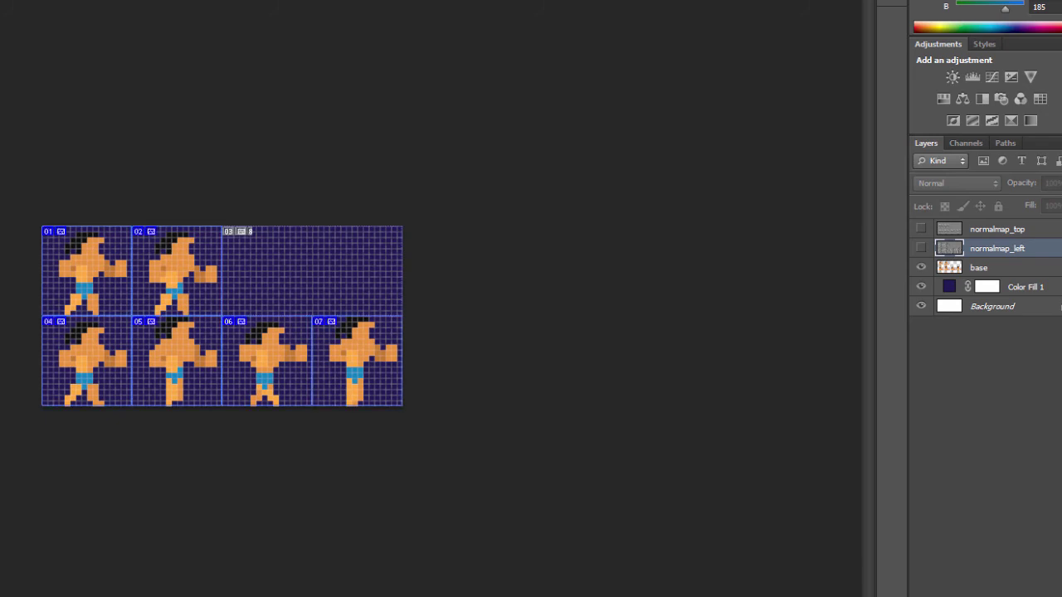
double_click(80, 258)
text(idle.frame0)
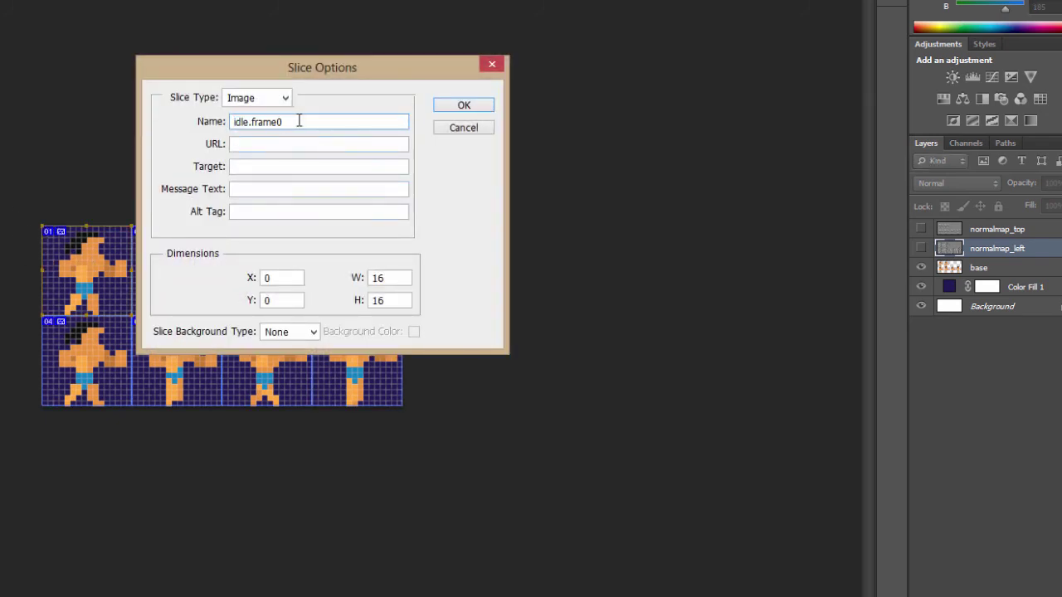
drag(331, 121, 209, 121)
drag(300, 121, 201, 123)
click(279, 278)
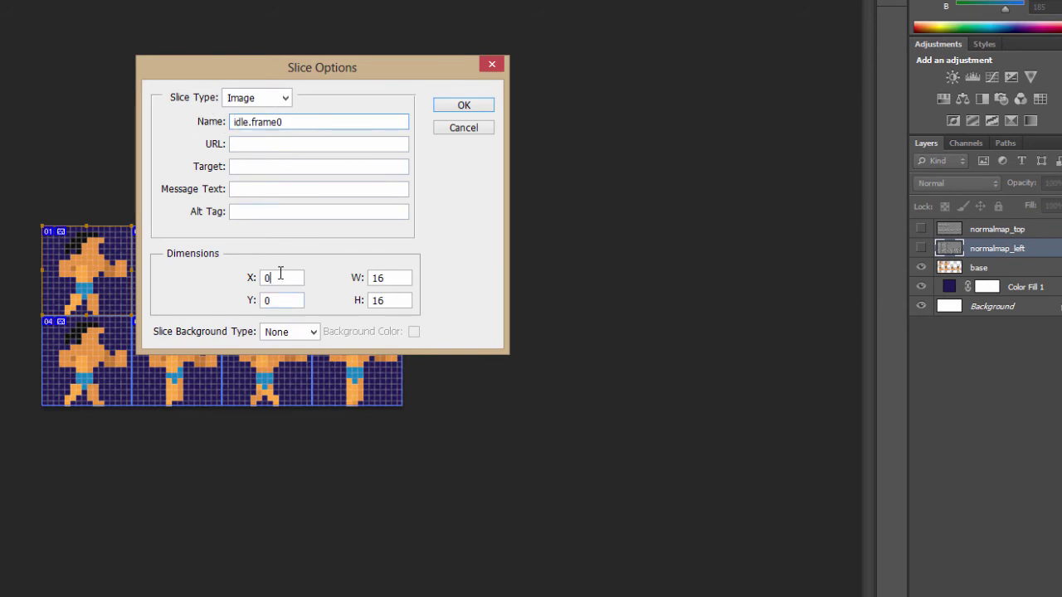
click(463, 104)
- Examine the slice options of the second upper-row slice and the first two lower-row slices without changing them
double_click(183, 272)
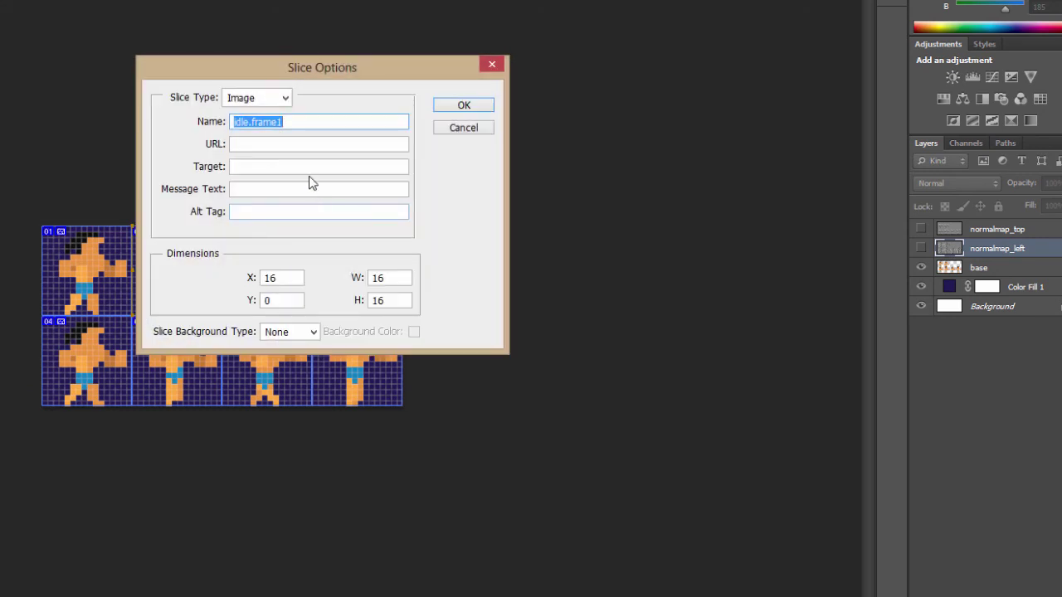
click(290, 122)
drag(288, 73, 591, 42)
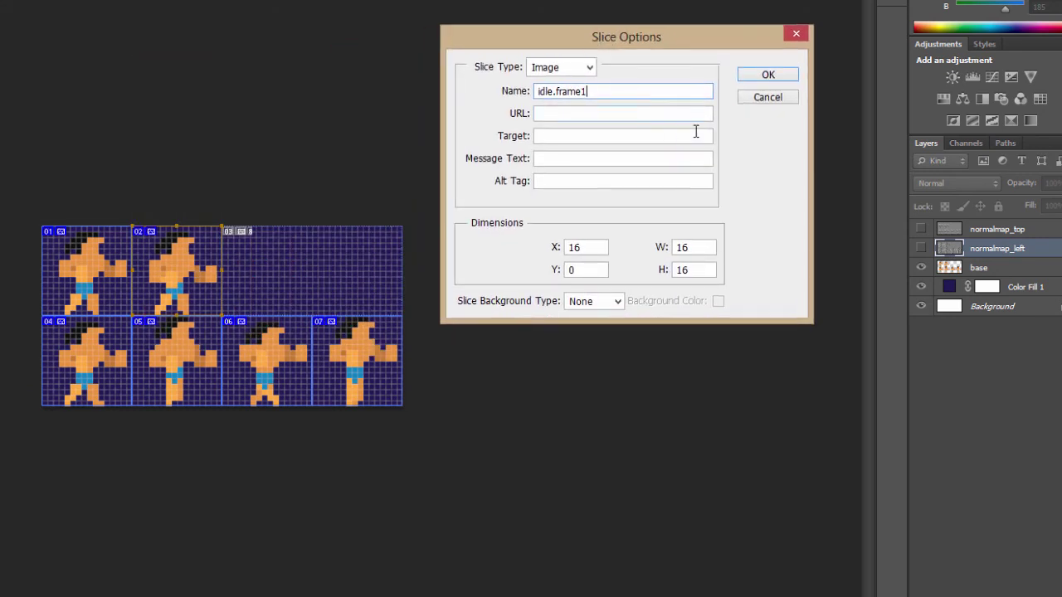
click(767, 98)
double_click(106, 375)
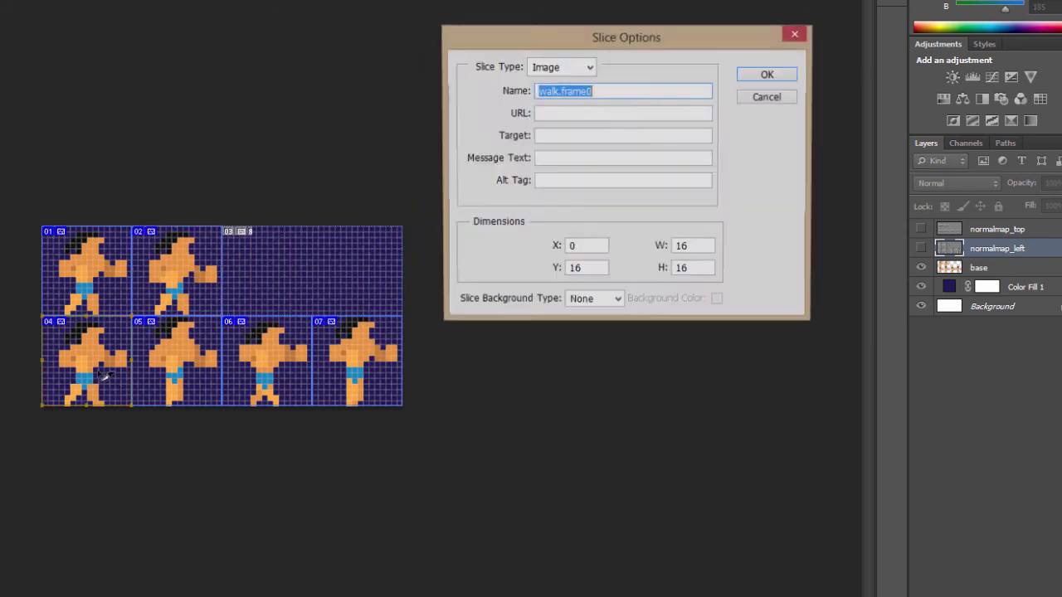
click(769, 97)
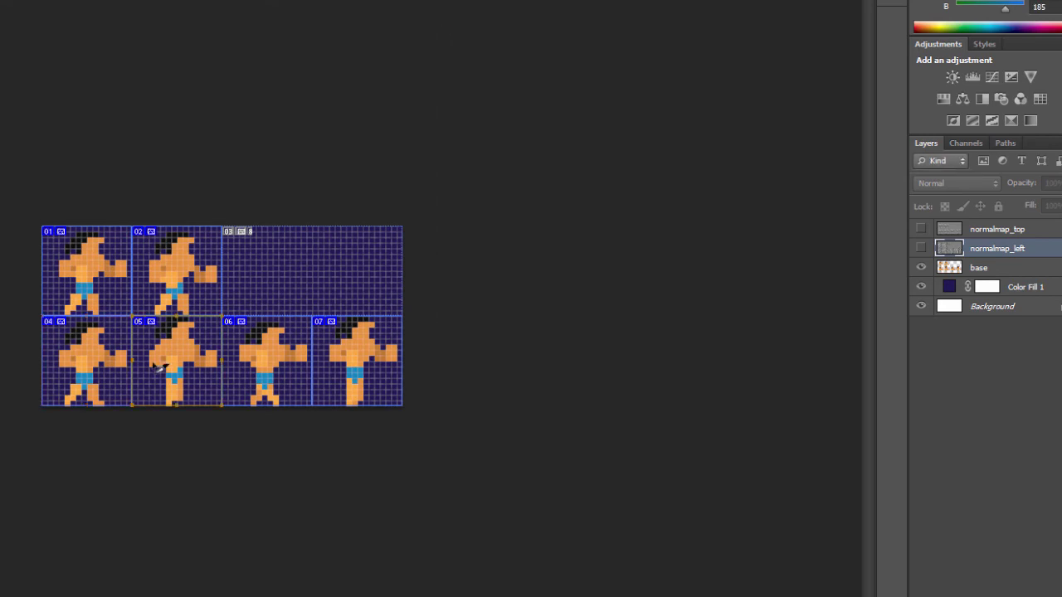
double_click(177, 365)
click(769, 97)
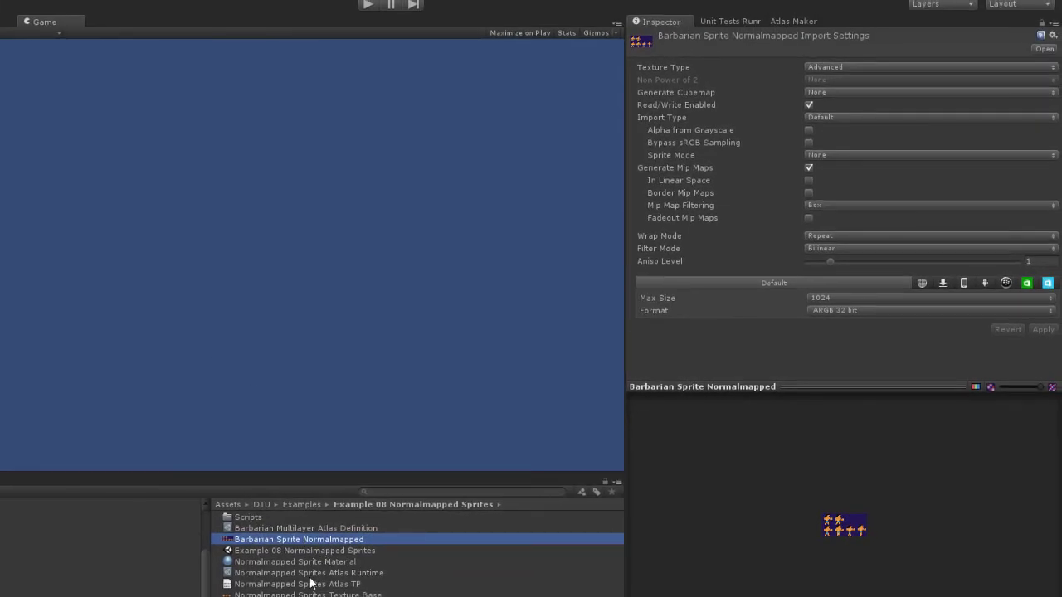
- In Unity, generate the Barbarian Multilayer Atlas Definition and preview its normalmap, base and glossmap textures
click(357, 528)
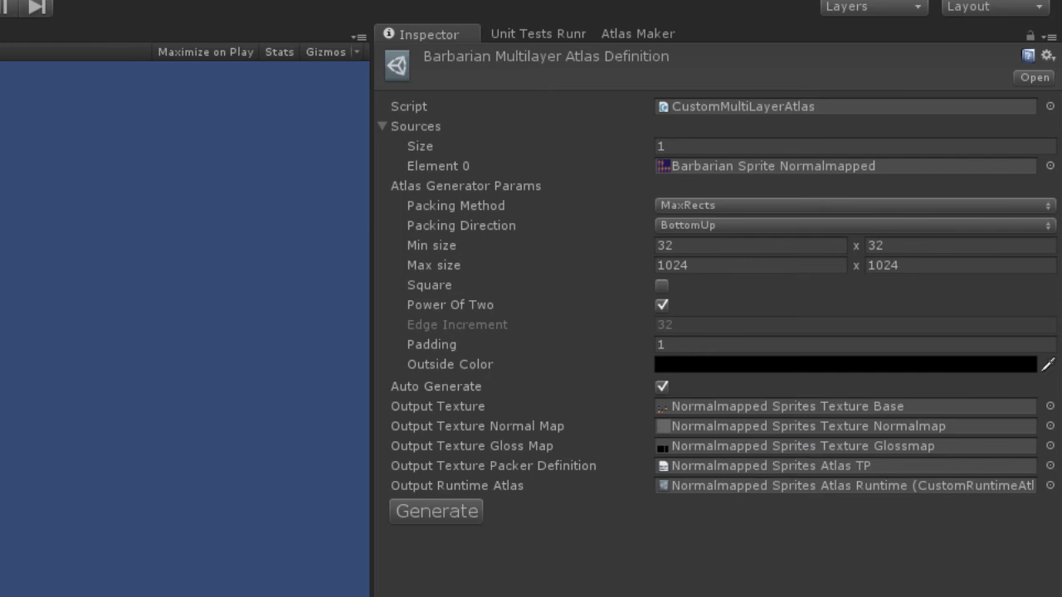
click(434, 509)
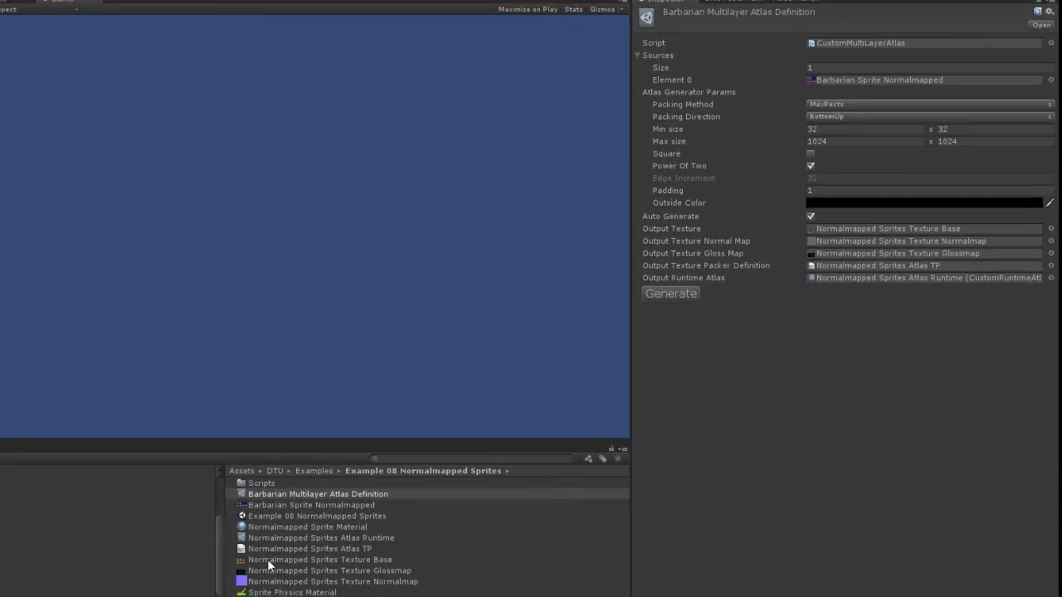
click(267, 583)
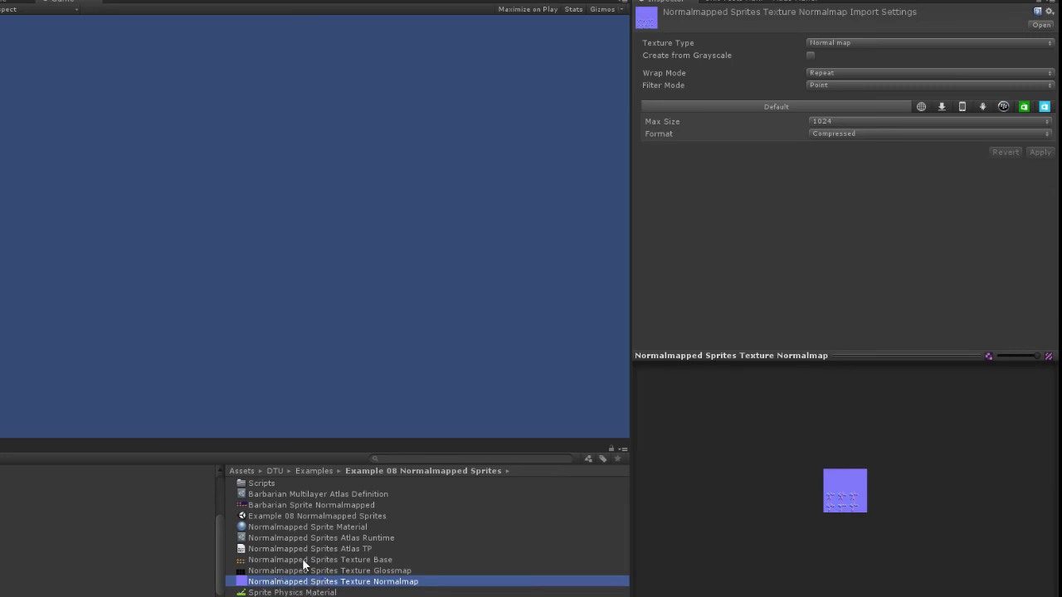
click(308, 560)
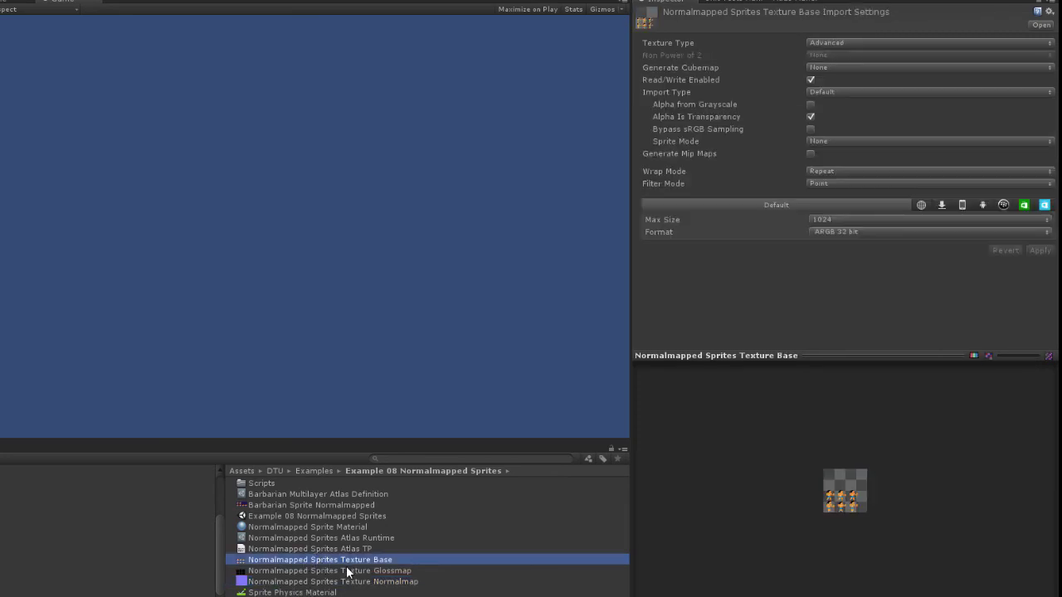
click(341, 571)
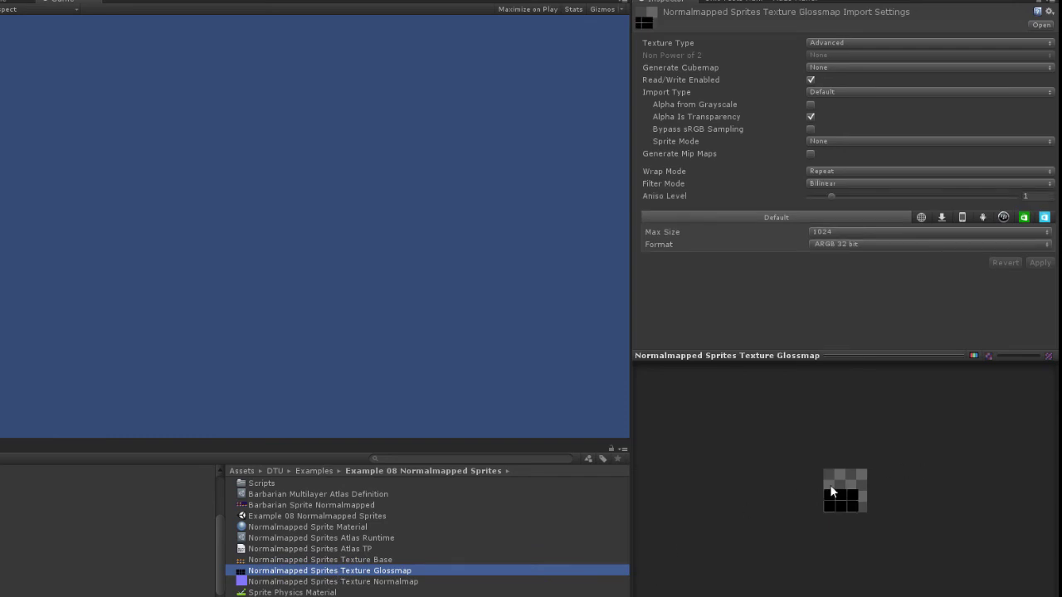
- Inspect the sprite list in Normalmapped Sprites Atlas Runtime and collapse the walk.frame1 and walk.frame2 entries
click(309, 538)
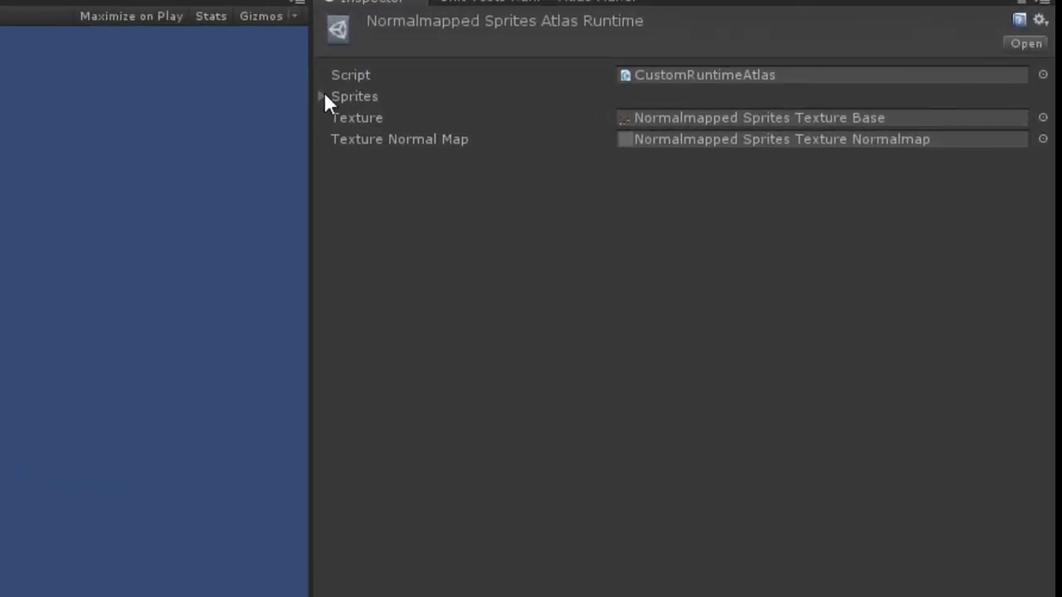
click(323, 97)
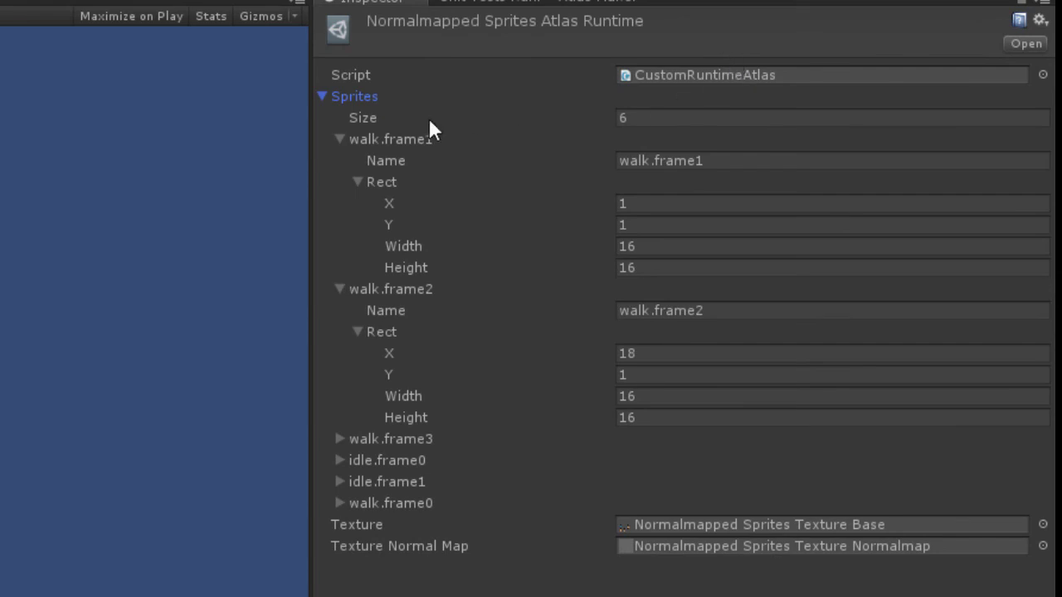
click(339, 139)
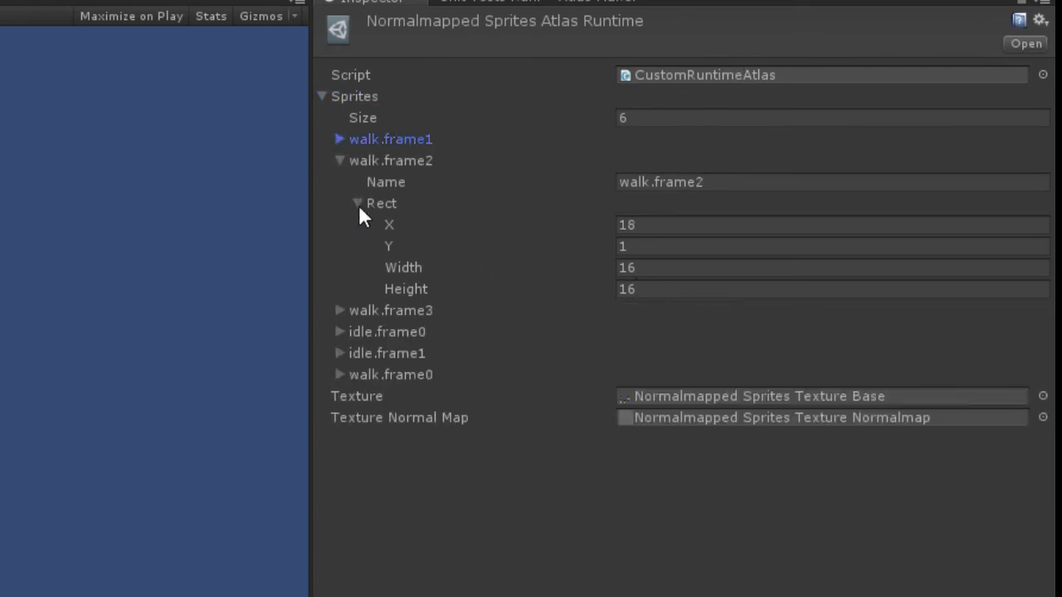
click(339, 159)
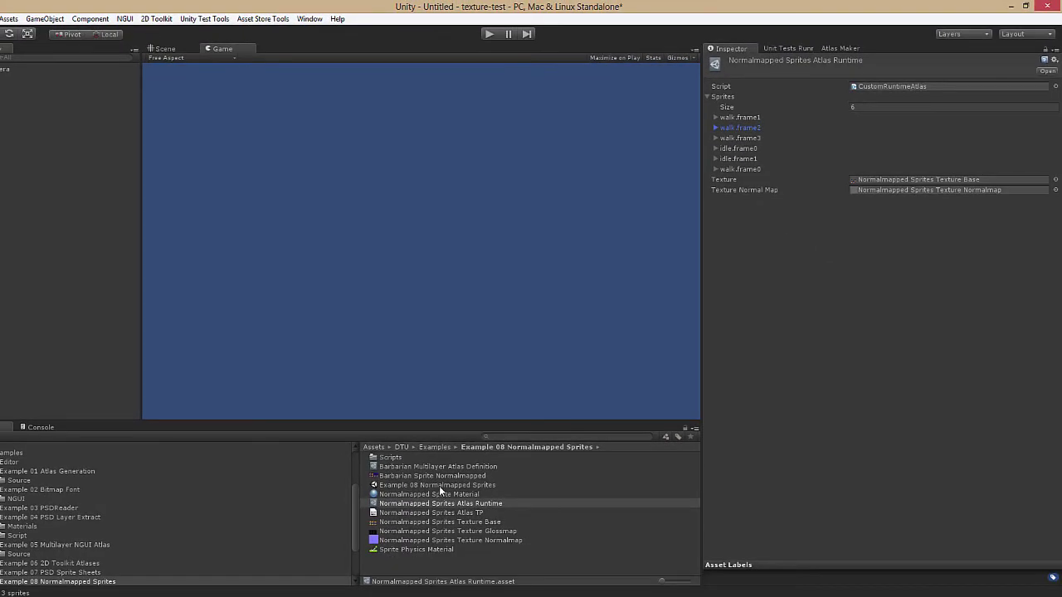
- Open the Example 08 Normalmapped Sprites scene without saving the untitled one and inspect the Sprite object's idle and walk animation settings
double_click(439, 485)
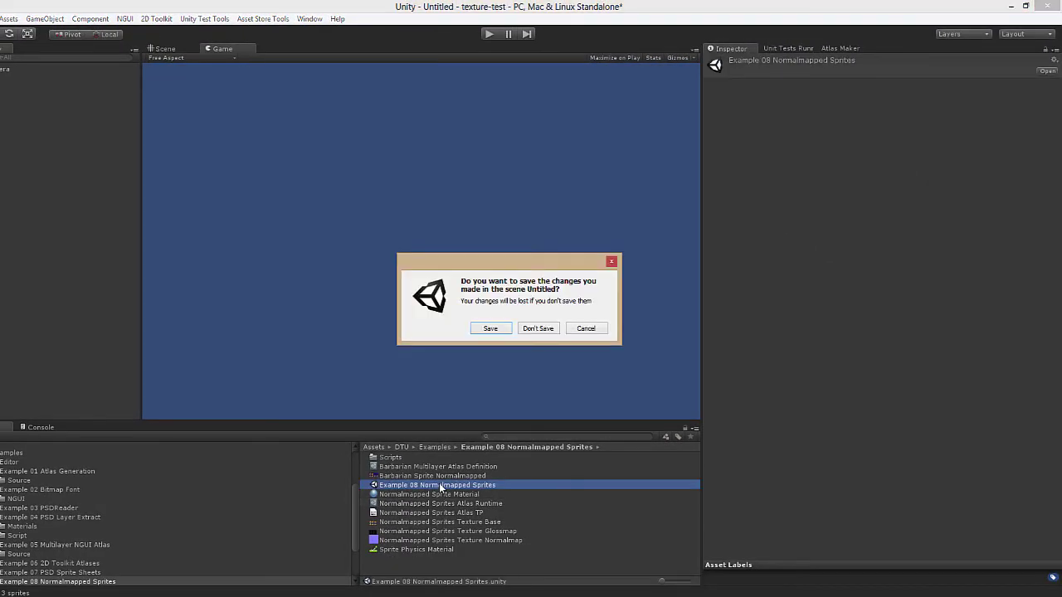
click(536, 326)
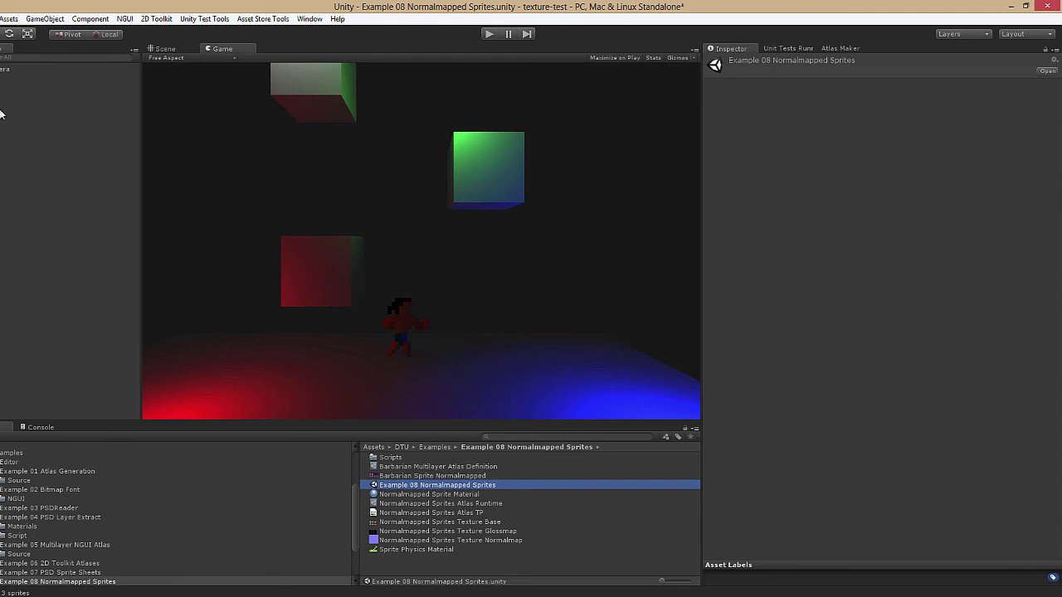
click(70, 96)
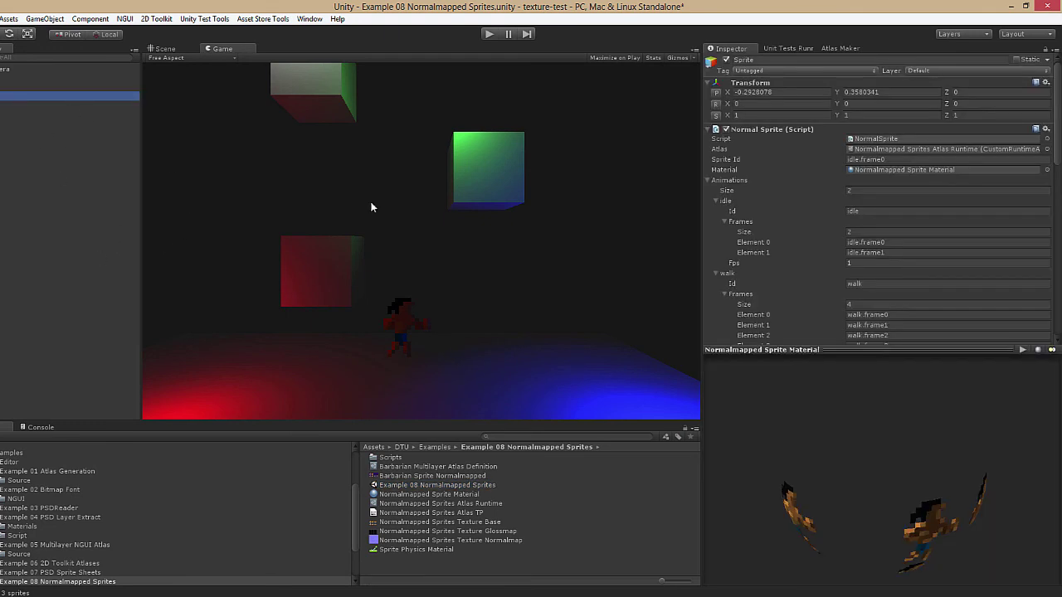
scroll(780, 244, down, 2)
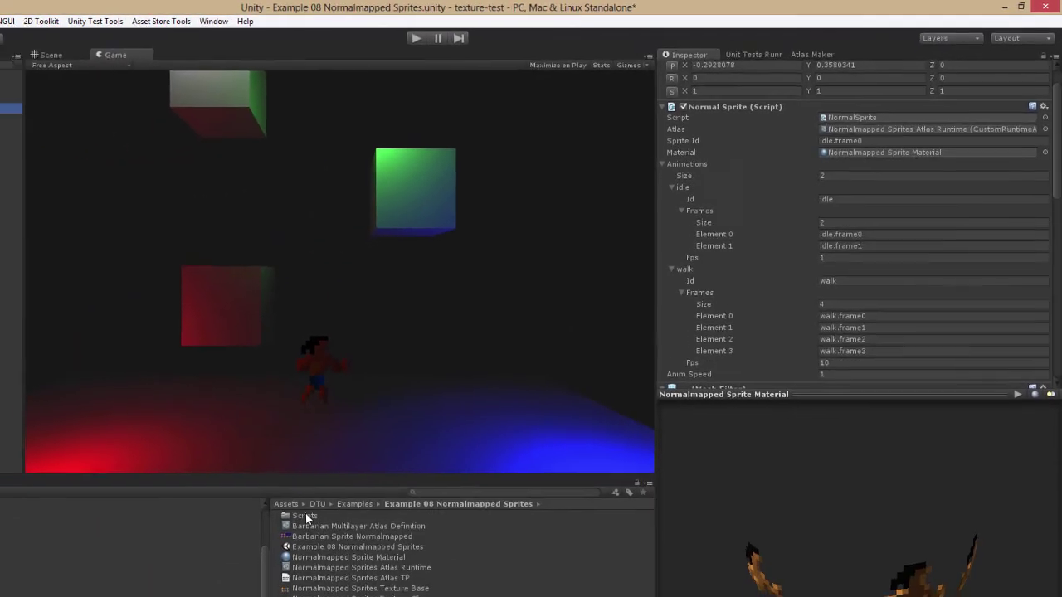
- Examine the NormalSprite script in the Scripts folder and locate the atlas asset assigned to the Sprite object
double_click(307, 512)
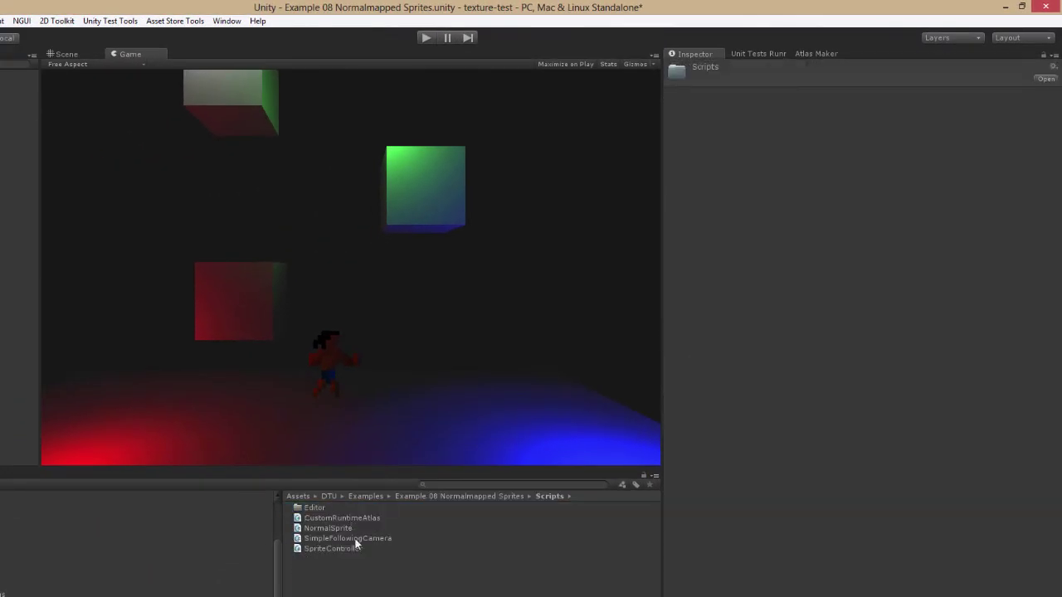
click(332, 528)
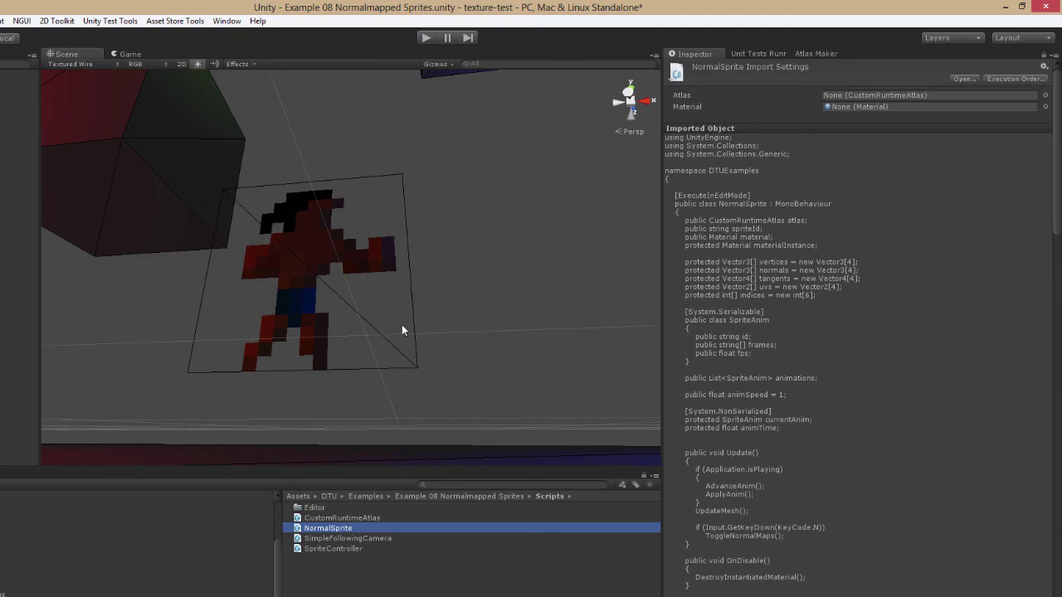
click(17, 107)
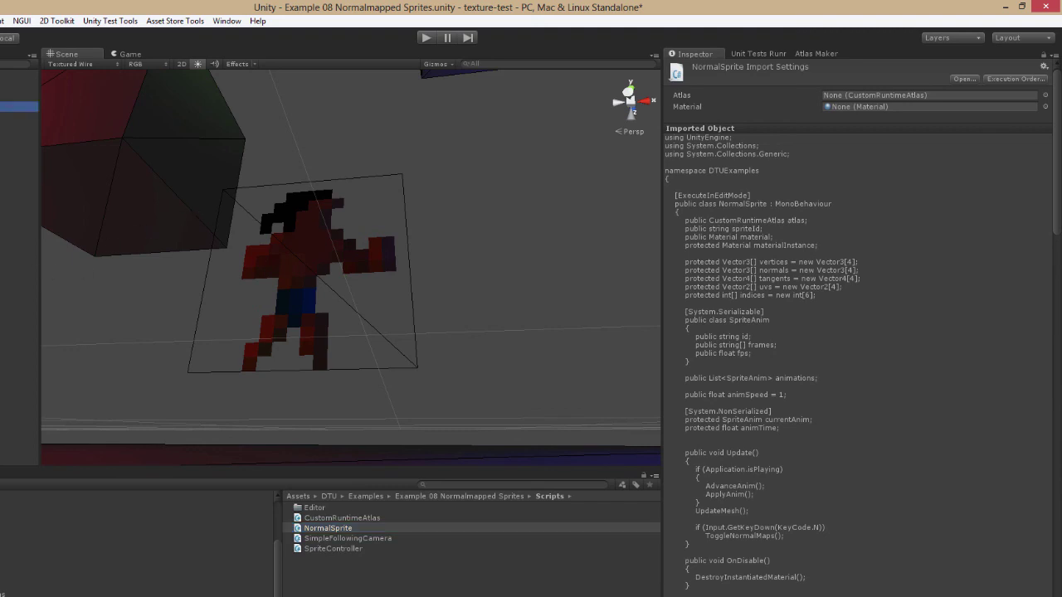
click(801, 181)
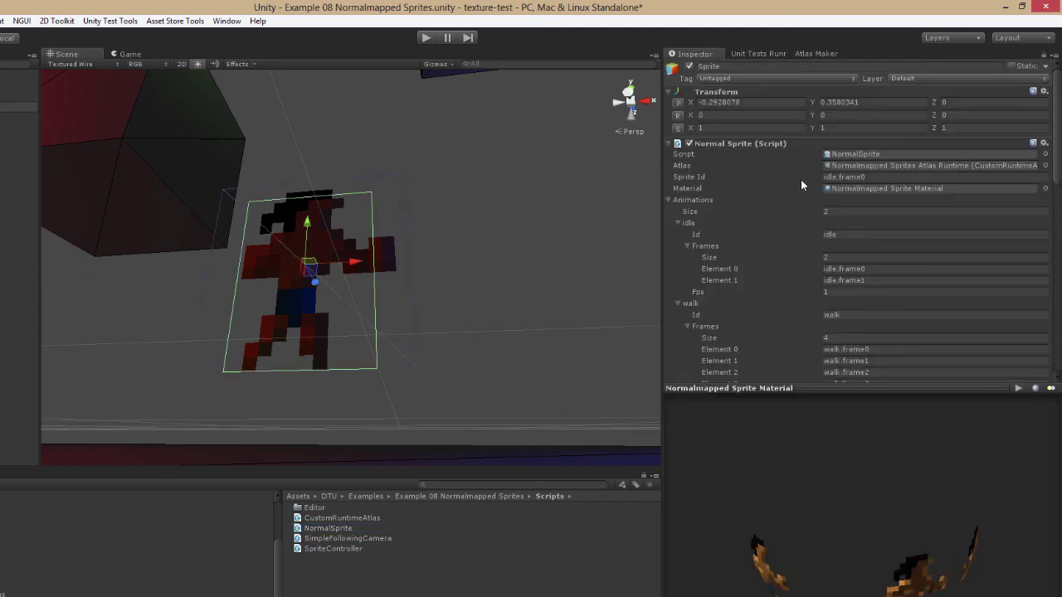
click(871, 165)
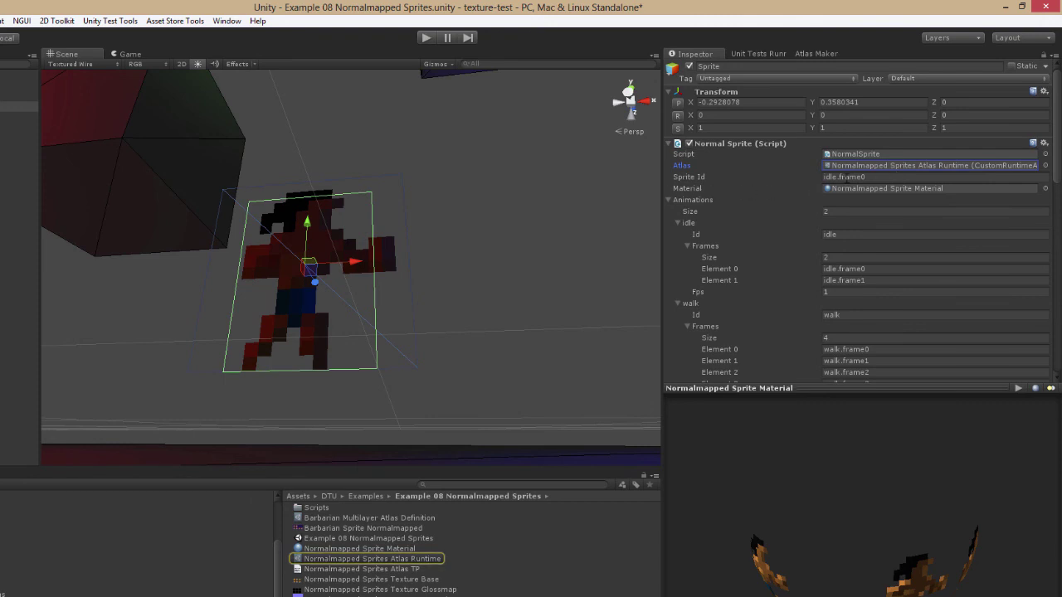
- Preview idle.frame1 as the Sprite object's Sprite Id and set it back to idle.frame0
click(879, 178)
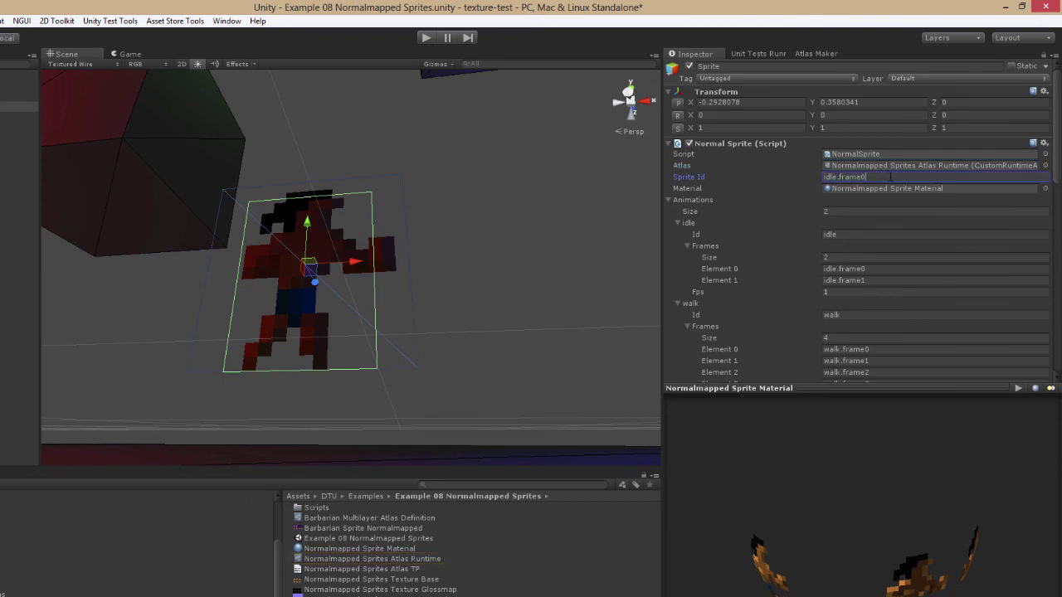
key(BackSpace)
text(1)
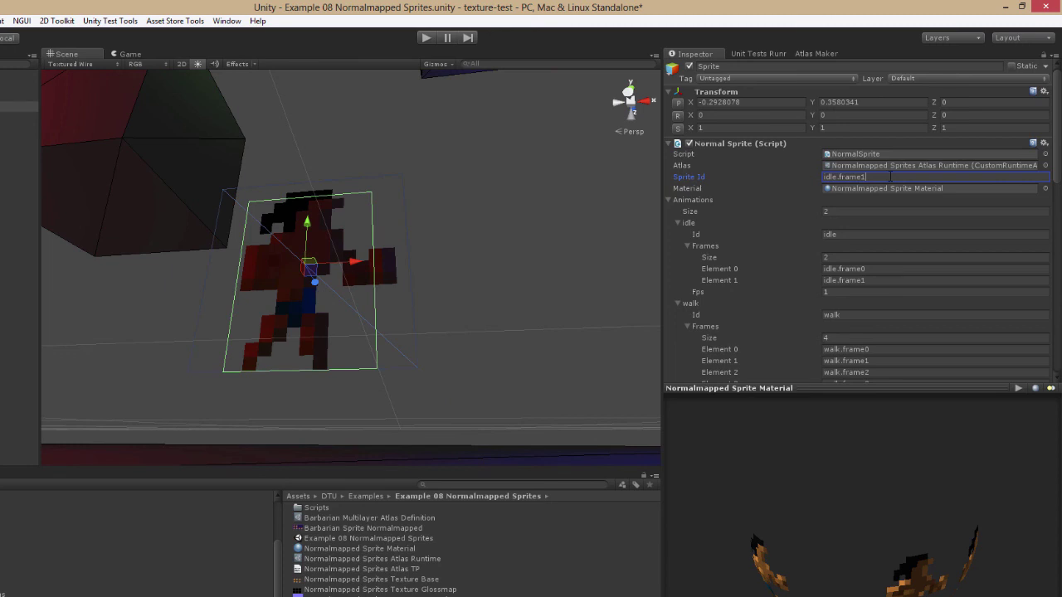
key(BackSpace)
text(0)
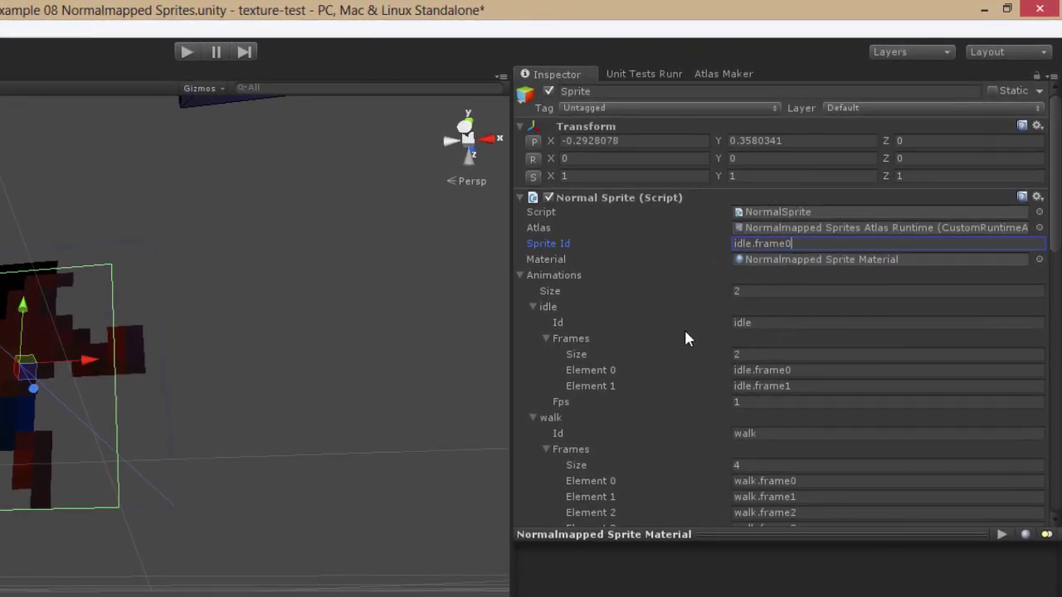
- Inspect the Sprite object's idle frame elements and its renderer, Rigidbody, Box Collider and Sprite Controller settings
click(803, 370)
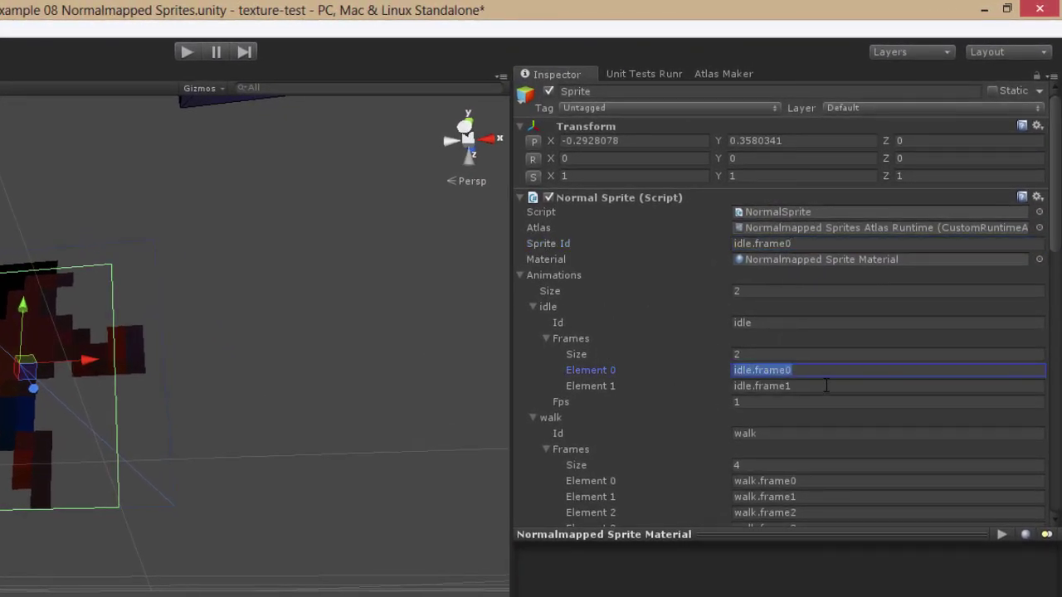
click(826, 385)
scroll(803, 380, down, 5)
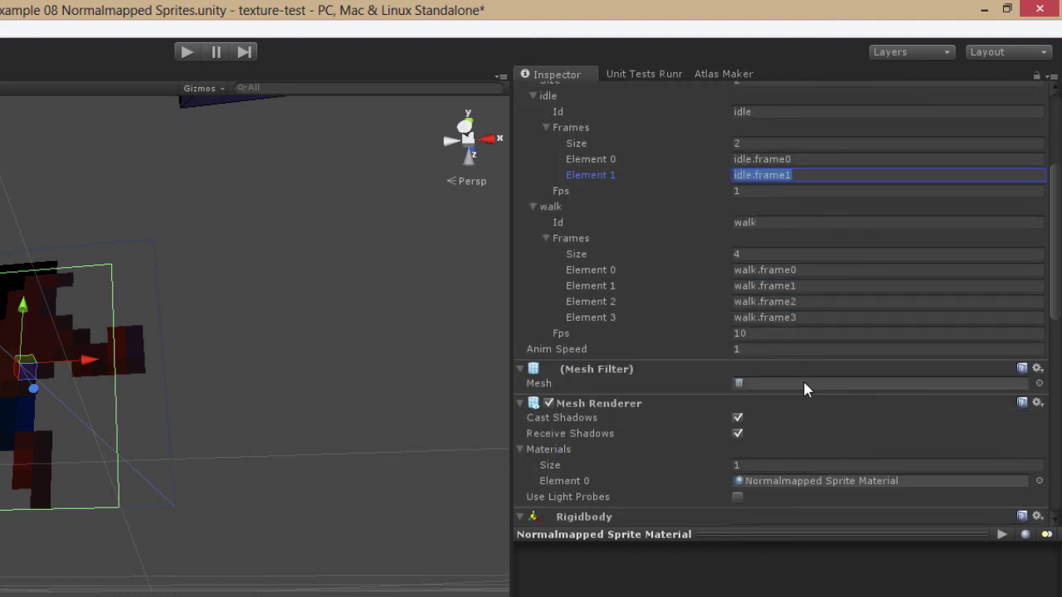
scroll(798, 452, down, 5)
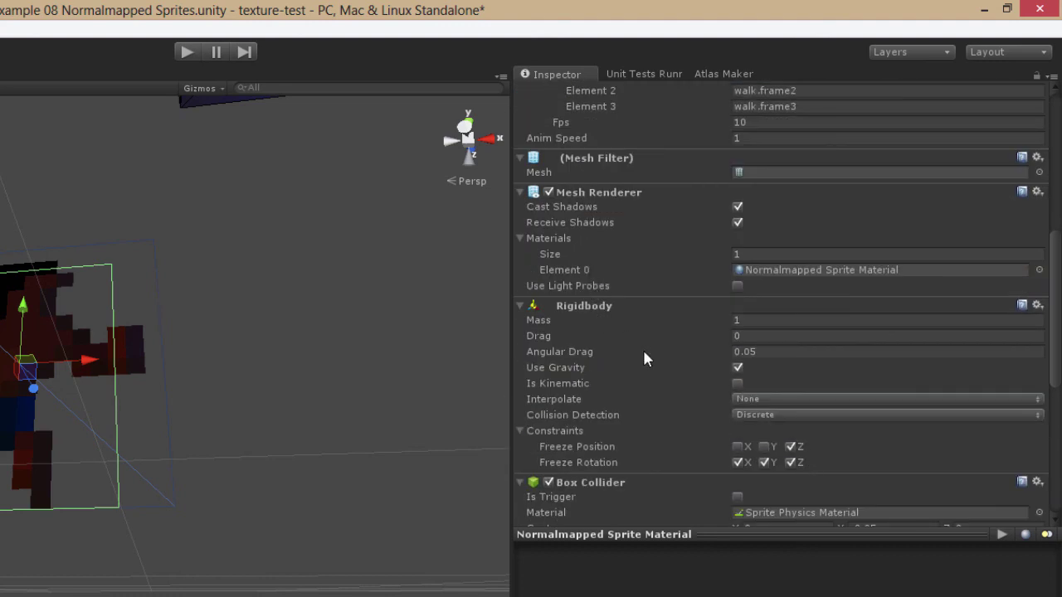
scroll(636, 349, down, 5)
scroll(613, 281, down, 5)
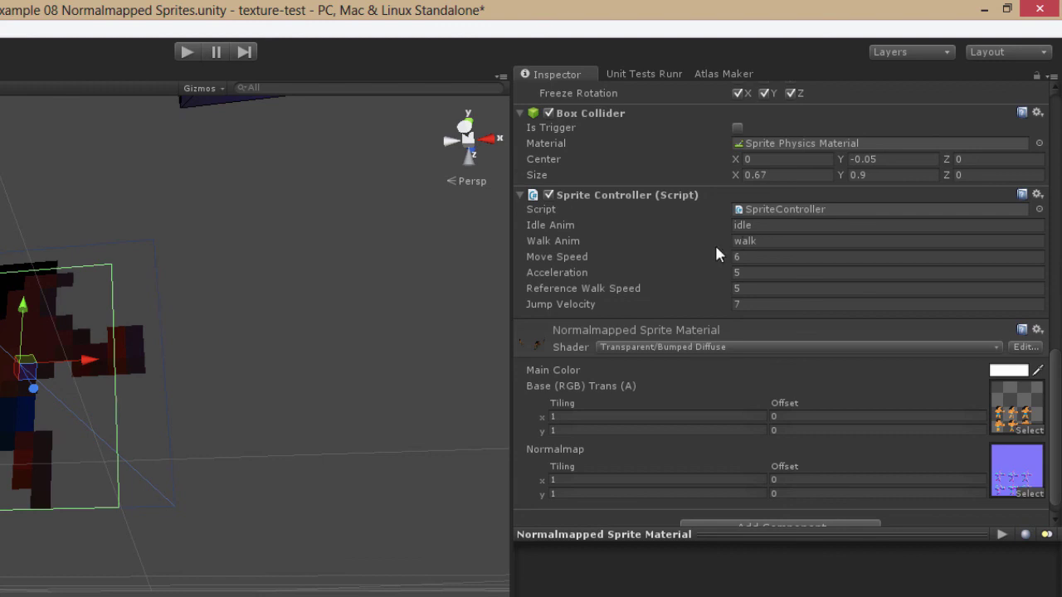
- Run the scene and walk and jump the barbarian across the floor and the red, green and white lit cubes to test the normalmapped lighting
click(189, 53)
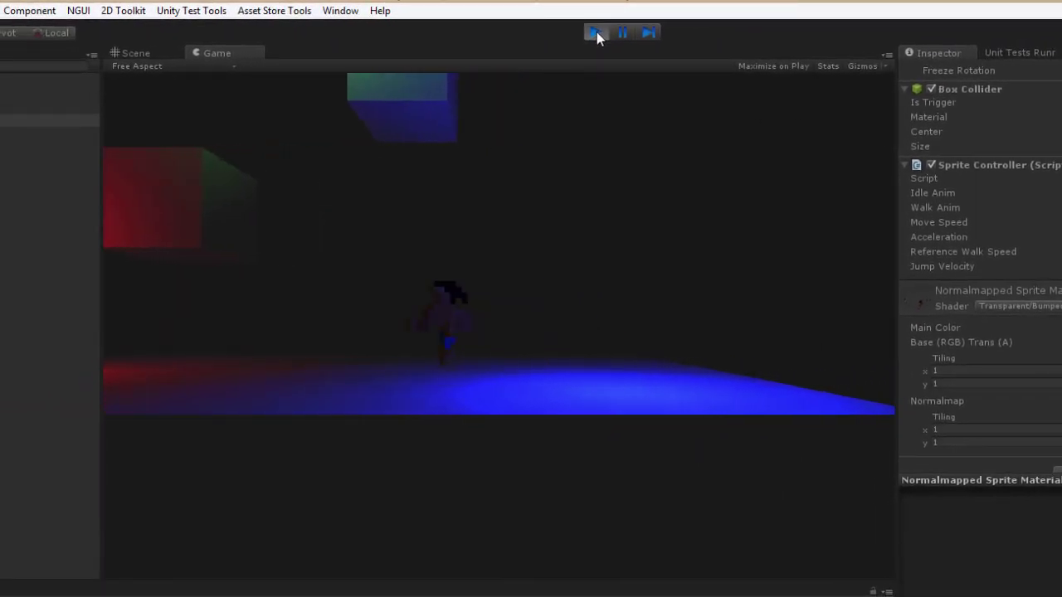
key(Right)
key(space)
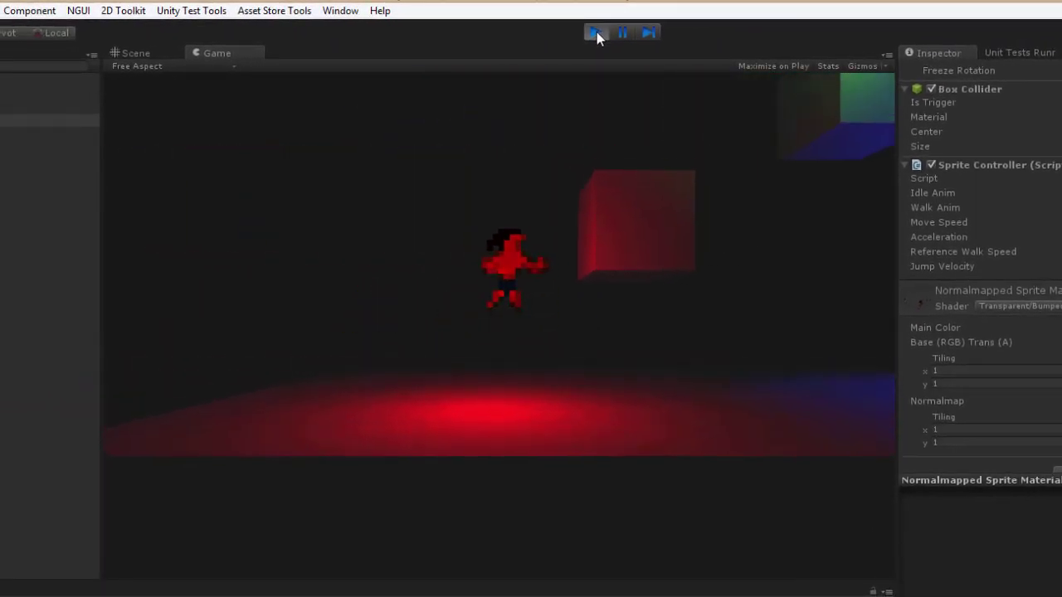
key(space)
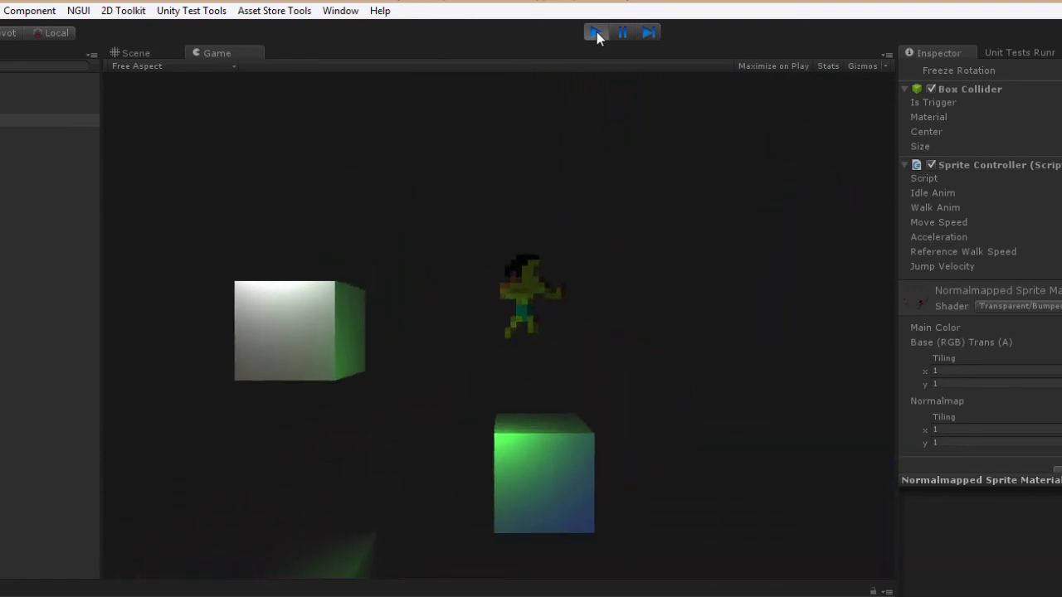
key(Left)
key(space)
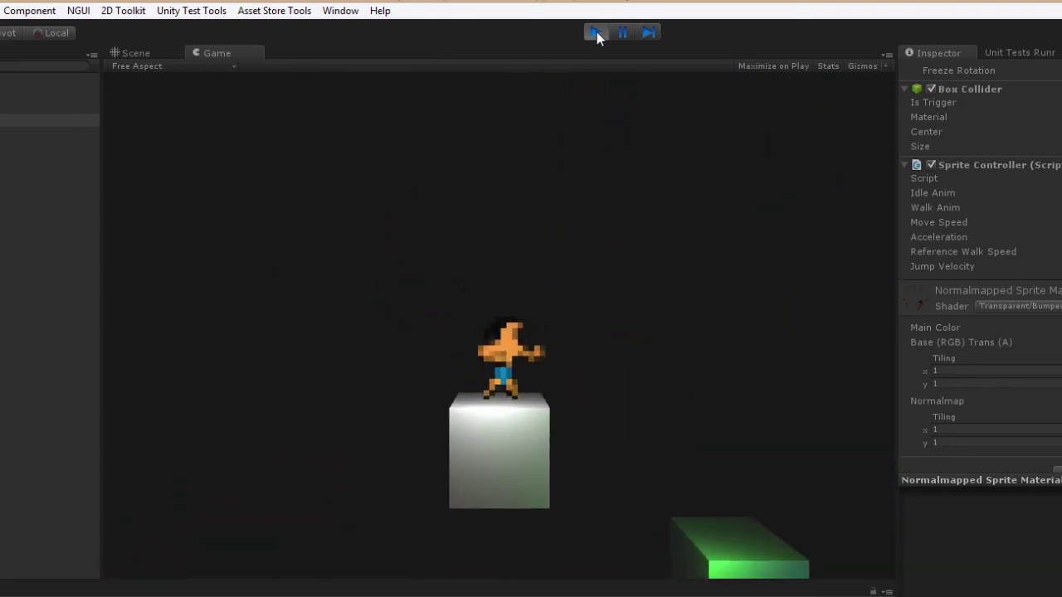
key(Right)
key(space)
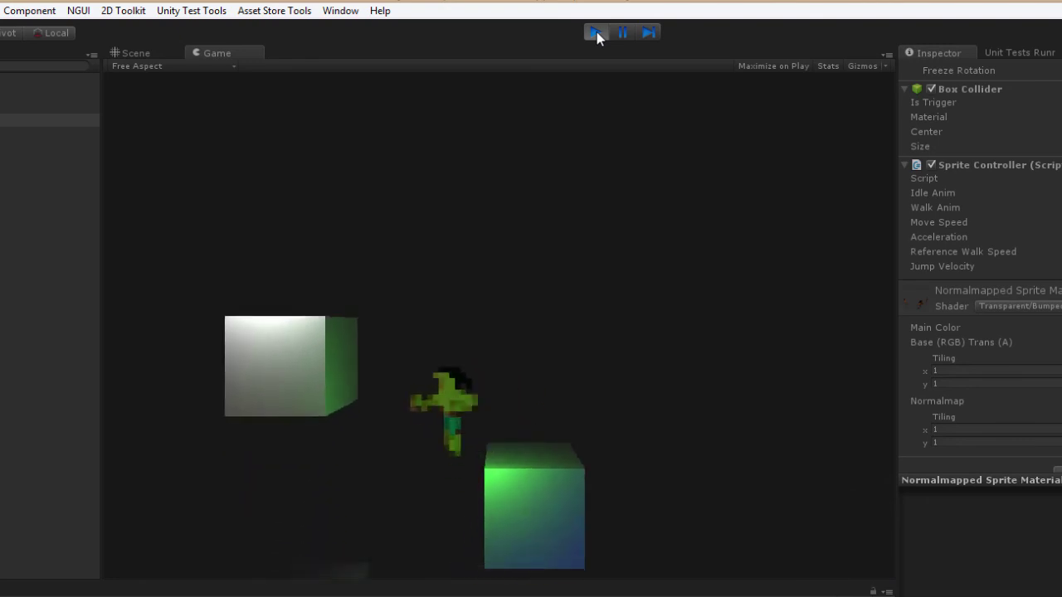
key(Right)
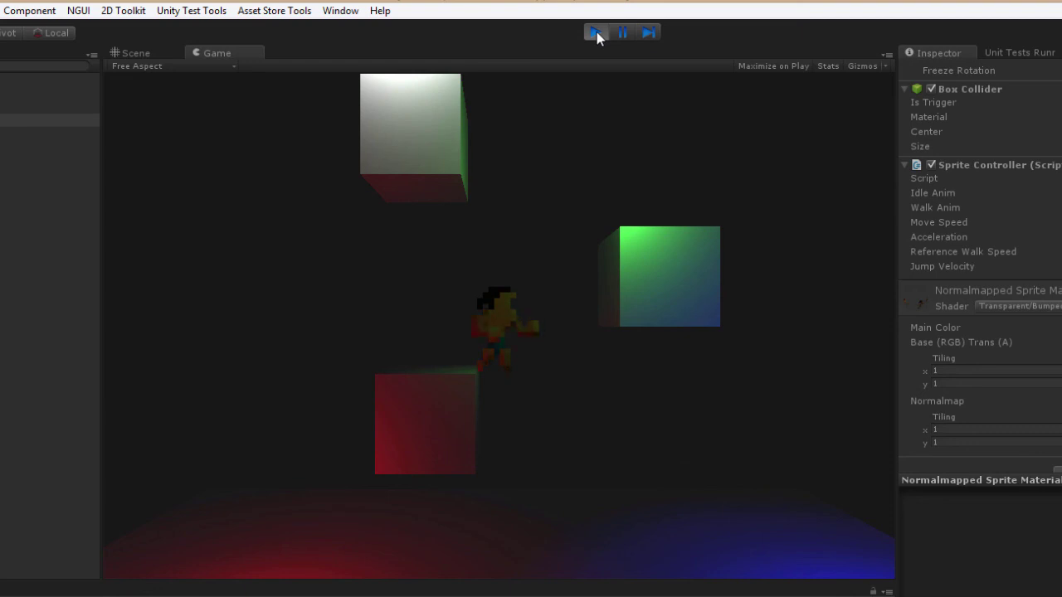
key(Left)
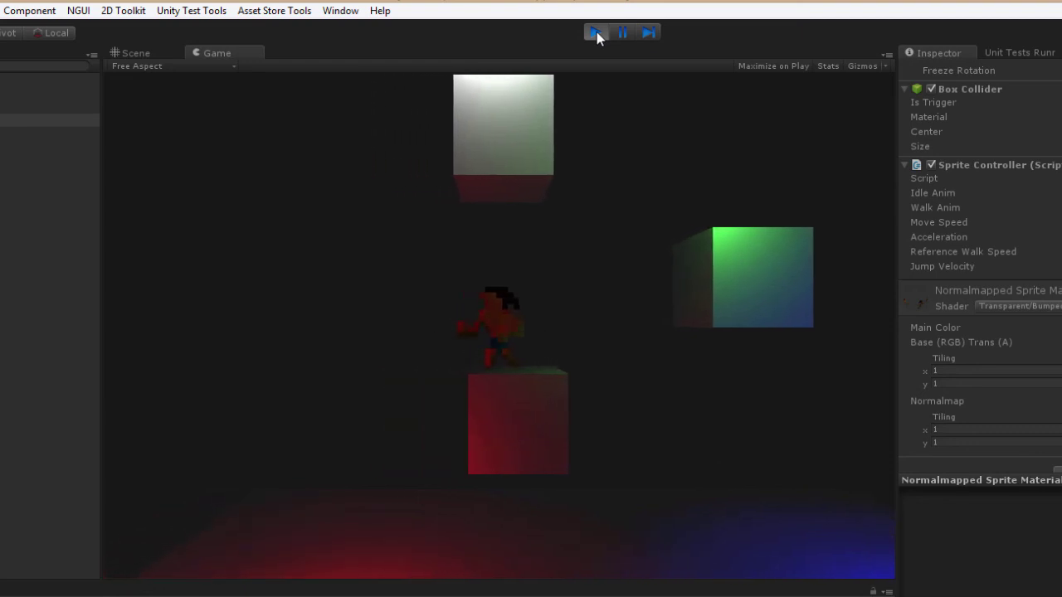
key(Right)
key(space)
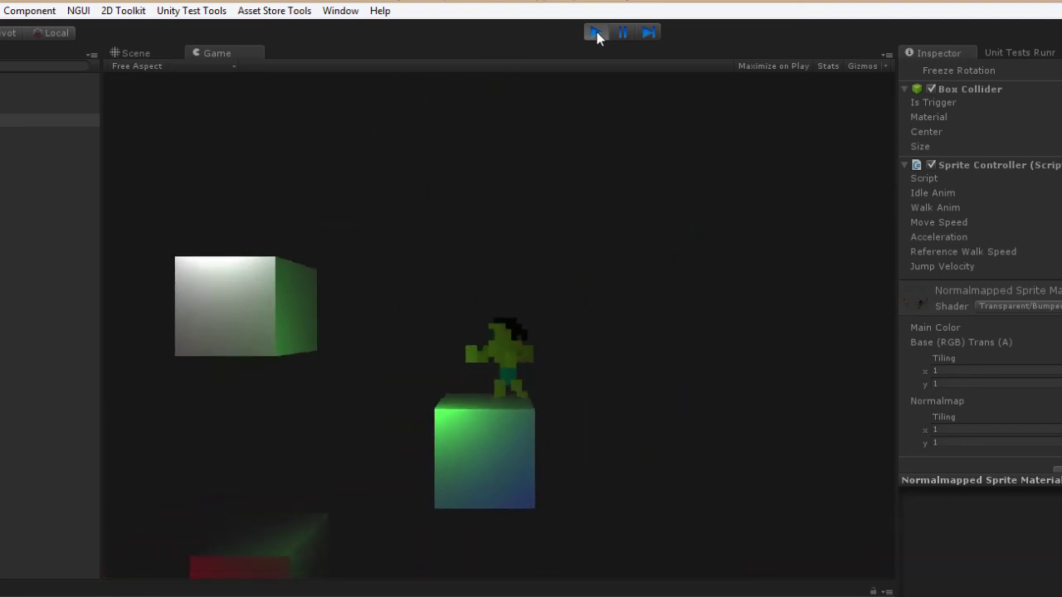
key(Left)
key(space)
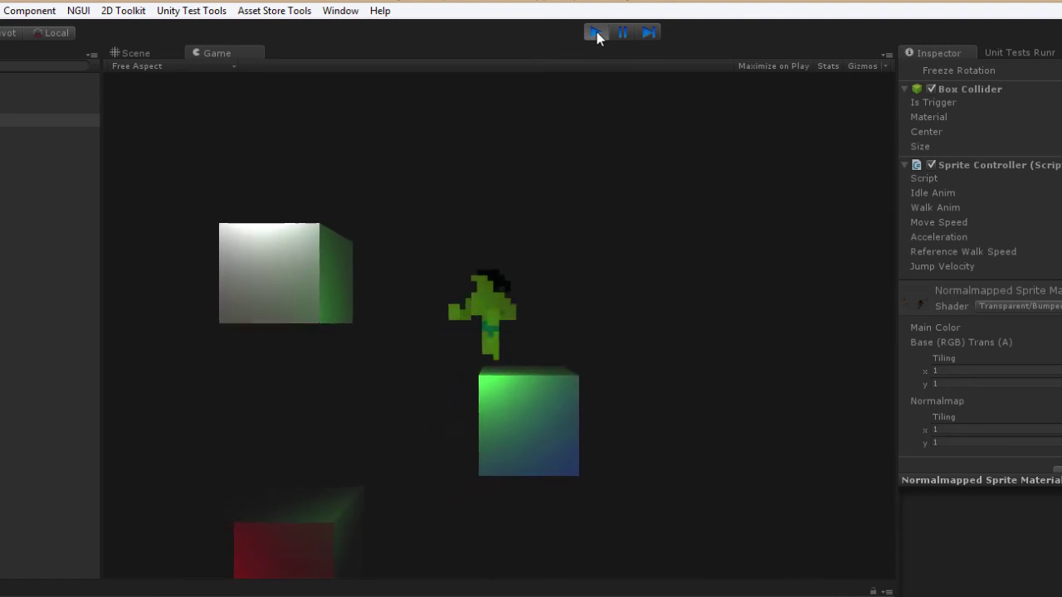
key(Right)
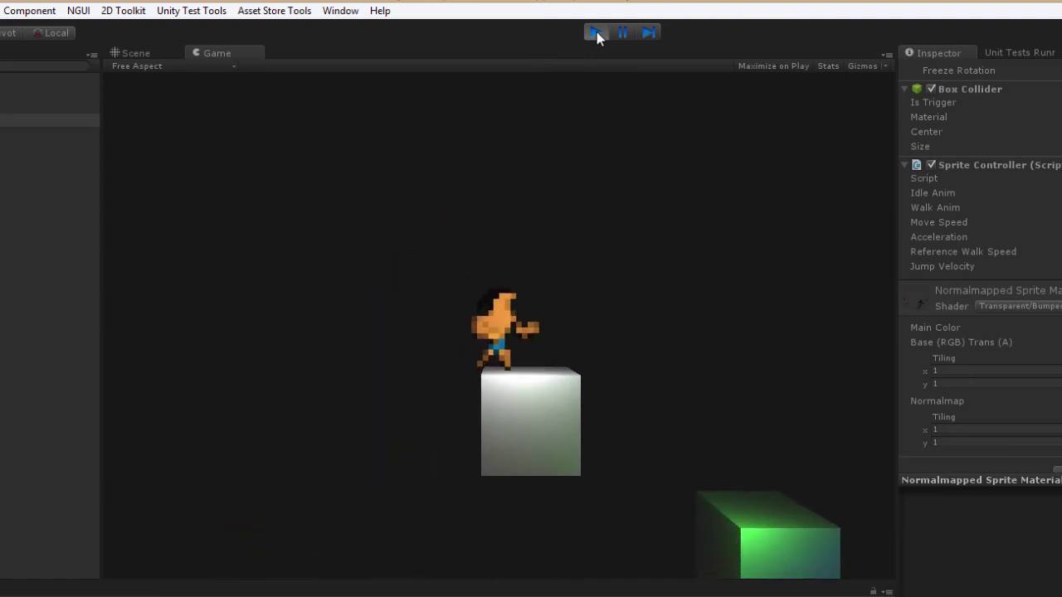